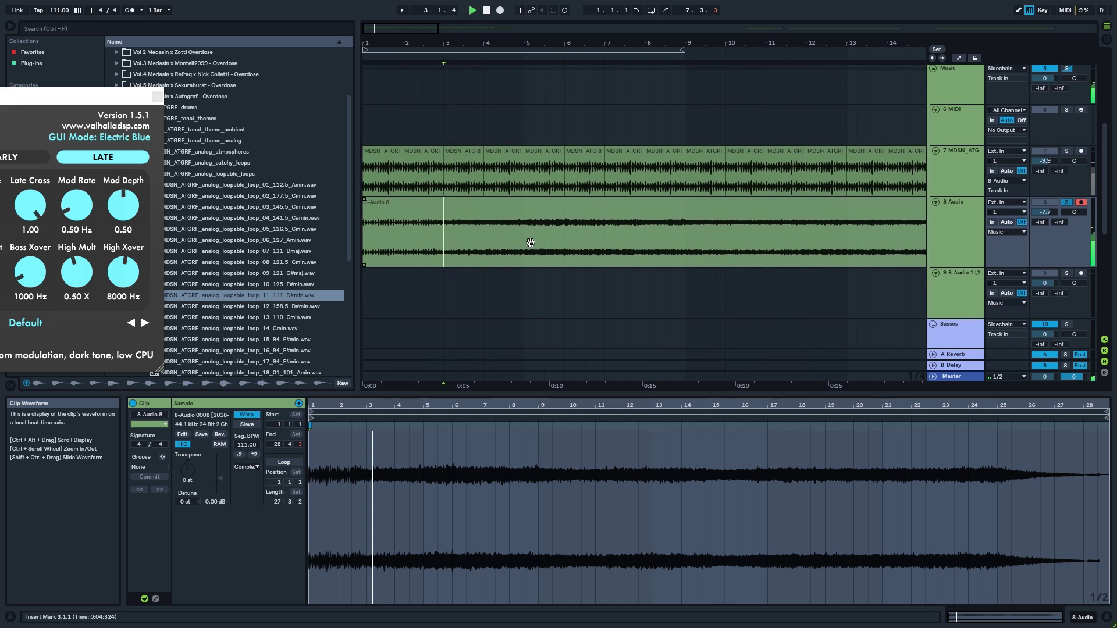
Split the recorded 8-Audio 8 clip at 4.1.1 and remove the cut-off section before it.
{"action": "left_click", "coordinate": [472, 249]}
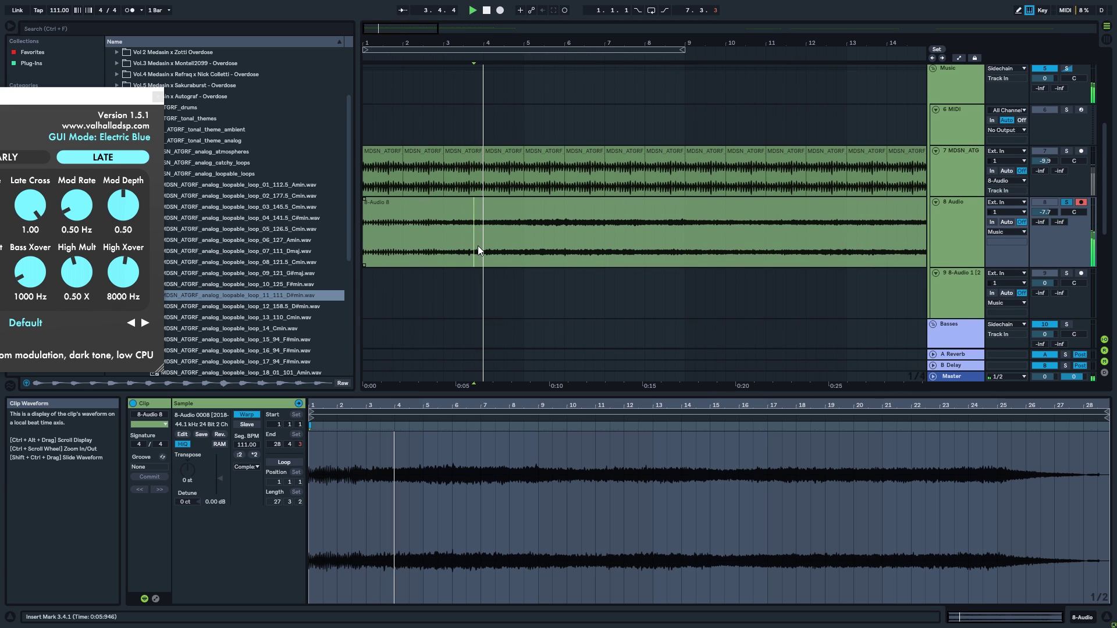
{"action": "left_click", "coordinate": [484, 247]}
{"action": "key", "text": "space"}
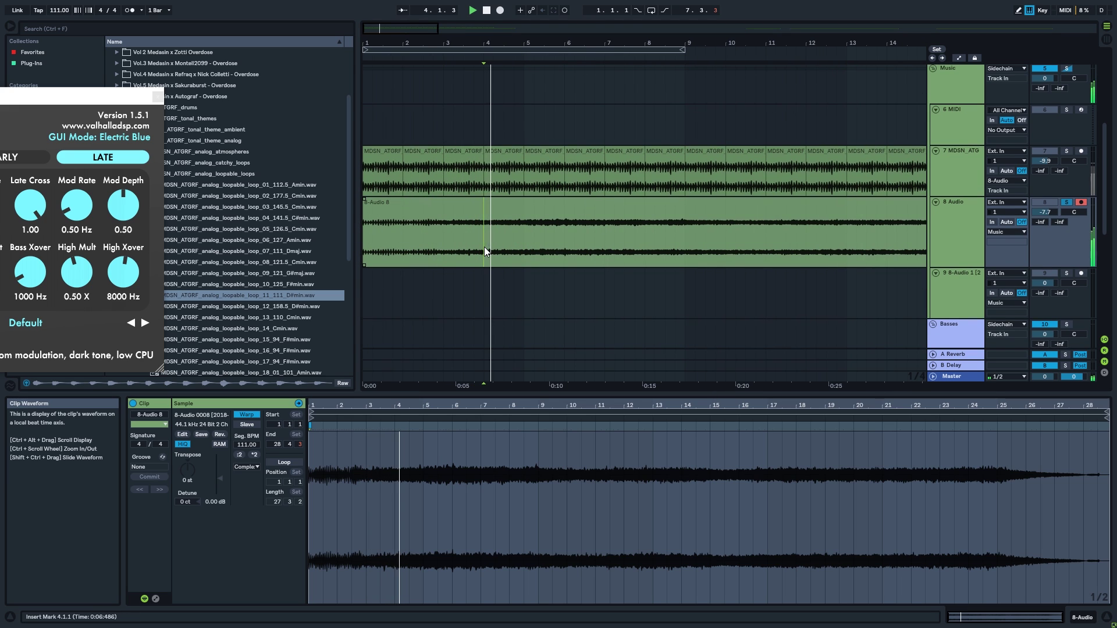
{"action": "key", "text": "ctrl+e"}
{"action": "key", "text": "Delete"}
{"action": "left_click_drag", "start_coordinate": [601, 203], "coordinate": [461, 222]}
Audition the trimmed recording on the 8 Audio track from several playback positions.
{"action": "scroll", "coordinate": [552, 239], "scroll_direction": "down", "scroll_amount": 3}
{"action": "key", "text": "space"}
{"action": "key", "text": "space"}
{"action": "left_click", "coordinate": [457, 249]}
{"action": "key", "text": "space"}
{"action": "key", "text": "space"}
{"action": "left_click", "coordinate": [494, 249]}
{"action": "left_click", "coordinate": [515, 253]}
{"action": "left_click", "coordinate": [560, 251]}
{"action": "key", "text": "space"}
{"action": "key", "text": "space"}
{"action": "left_click", "coordinate": [588, 251]}
{"action": "key", "text": "space"}
{"action": "key", "text": "space"}
{"action": "left_click", "coordinate": [606, 252]}
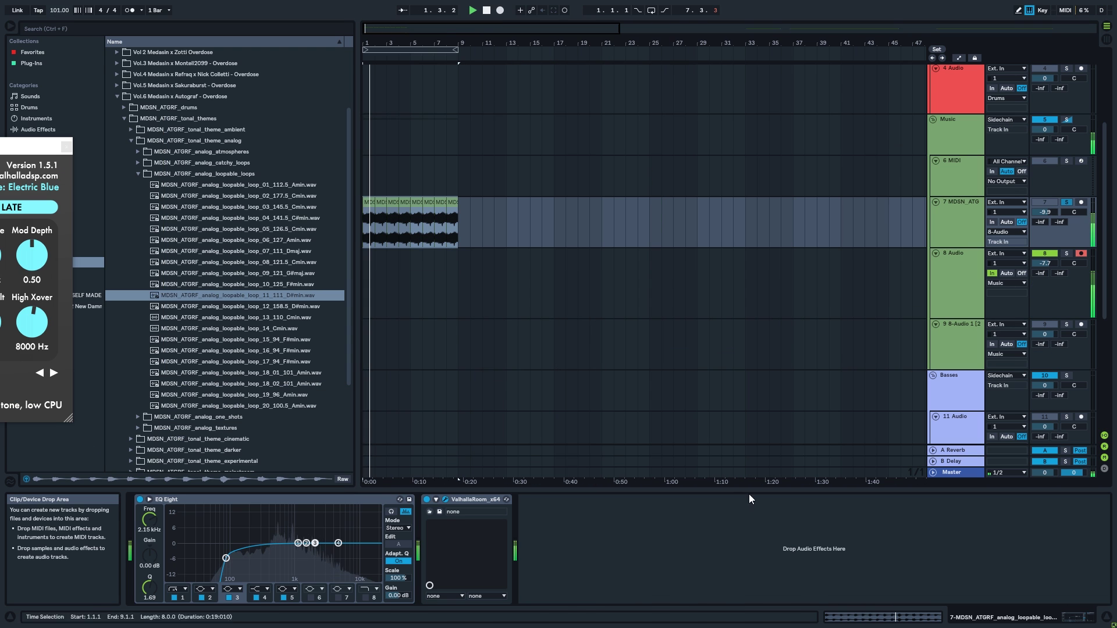
Select all the loop clips on track 7 while recording and set their Formants to 0.00.
{"action": "left_click", "coordinate": [935, 613]}
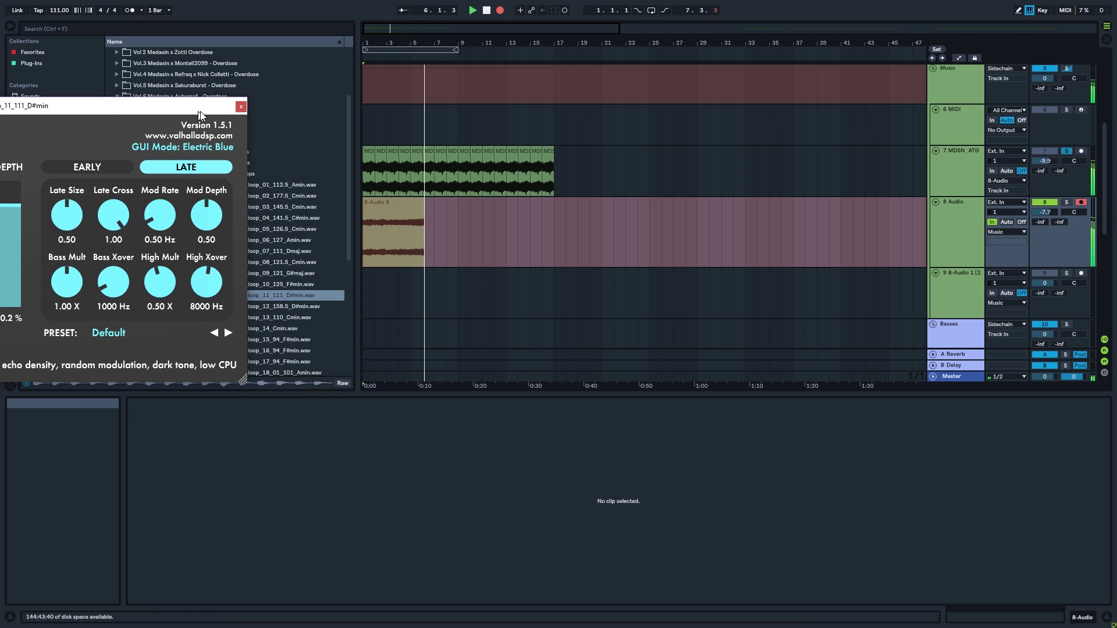
{"action": "left_click", "coordinate": [548, 152]}
{"action": "left_click", "coordinate": [368, 153], "text": "shift"}
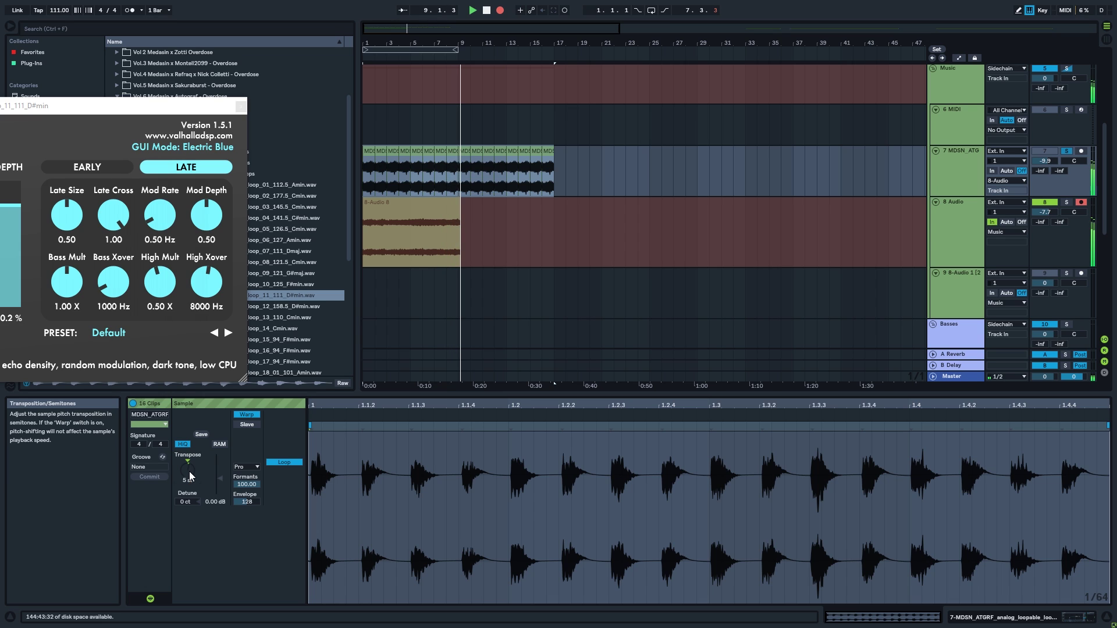
{"action": "left_click_drag", "start_coordinate": [239, 486], "coordinate": [239, 544]}
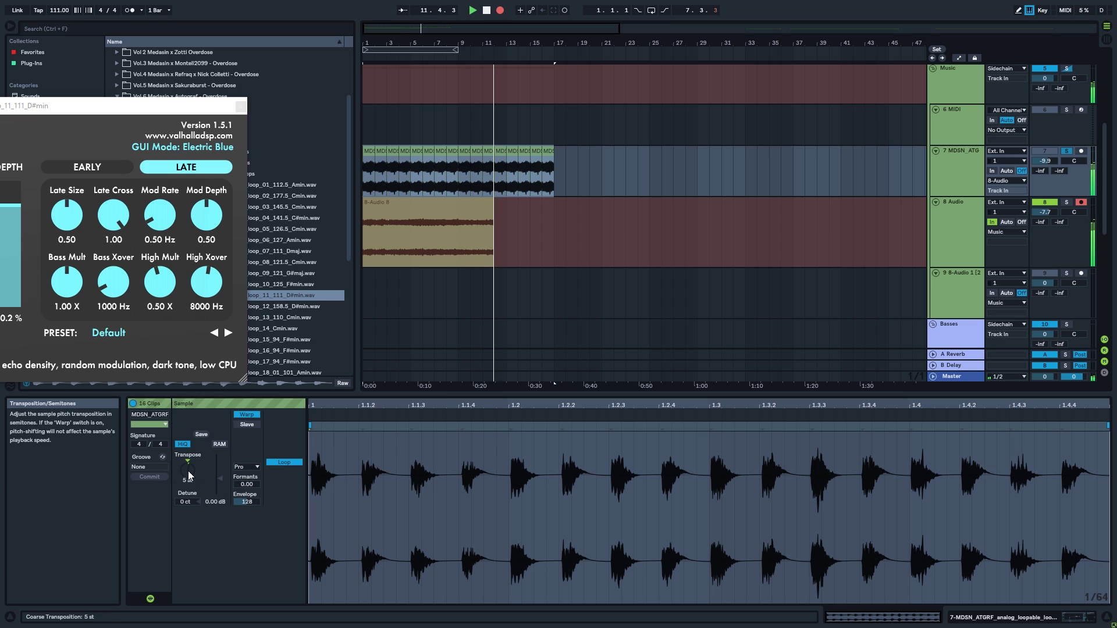
Transpose the selected loop clips to 12 st, keeping Formants at 0.00.
{"action": "type", "text": "12"}
{"action": "key", "text": "Return"}
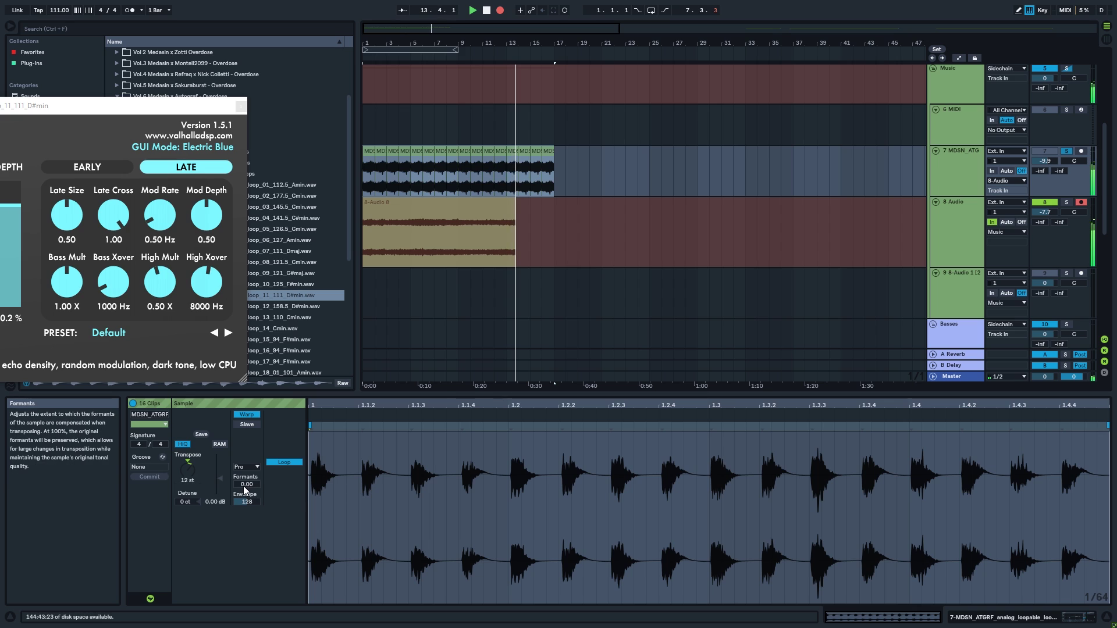
{"action": "mouse_move", "coordinate": [244, 487]}
{"action": "left_mouse_down"}
{"action": "mouse_move", "coordinate": [244, 455]}
{"action": "mouse_move", "coordinate": [244, 483]}
{"action": "left_mouse_up"}
Duplicate the last eight bars of loop clips on track 7 so they continue from bar 17.
{"action": "left_click", "coordinate": [546, 155]}
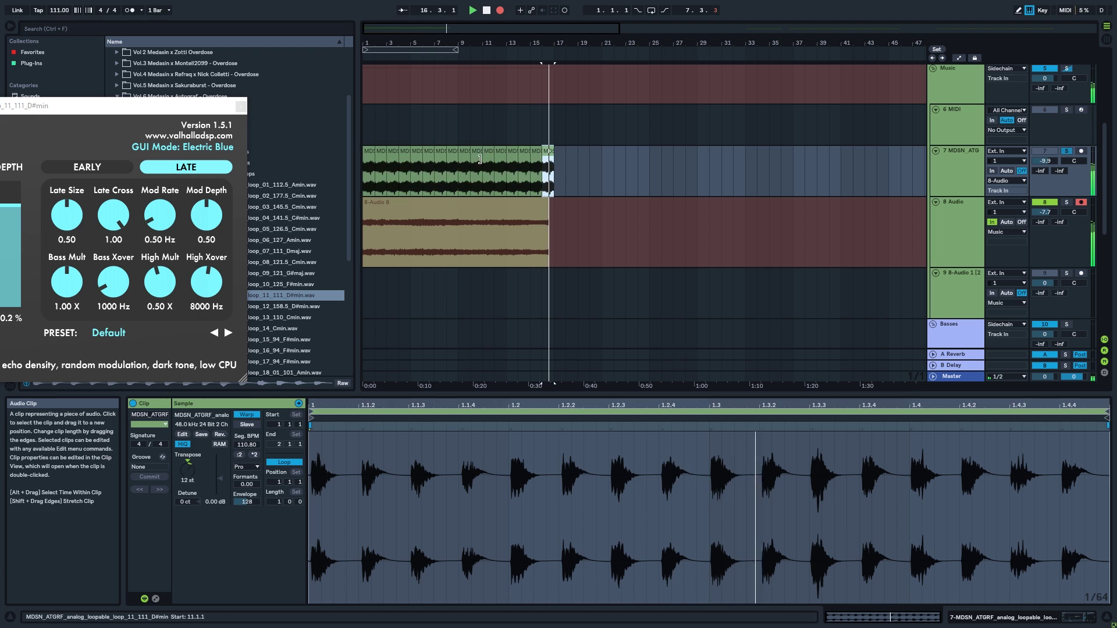
{"action": "left_click", "coordinate": [463, 153], "text": "shift"}
{"action": "key", "text": "ctrl+d"}
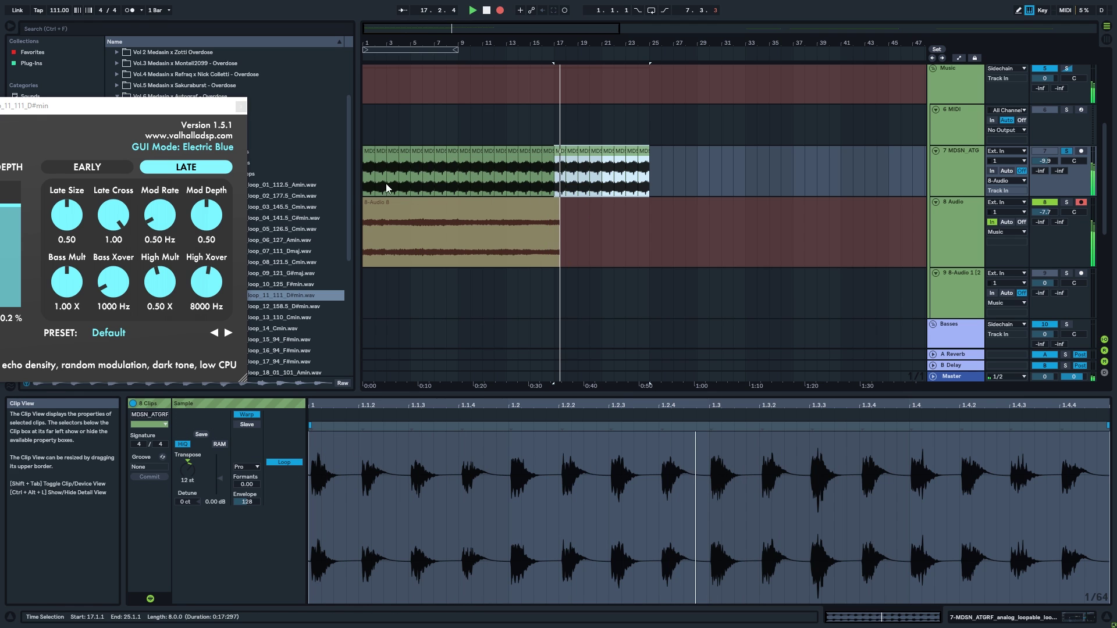
Select all loop clips on track 7 and change their transposition to 17, 5, 0 and finally -7 st during the recording.
{"action": "left_click", "coordinate": [367, 151], "text": "shift"}
{"action": "left_click", "coordinate": [186, 468]}
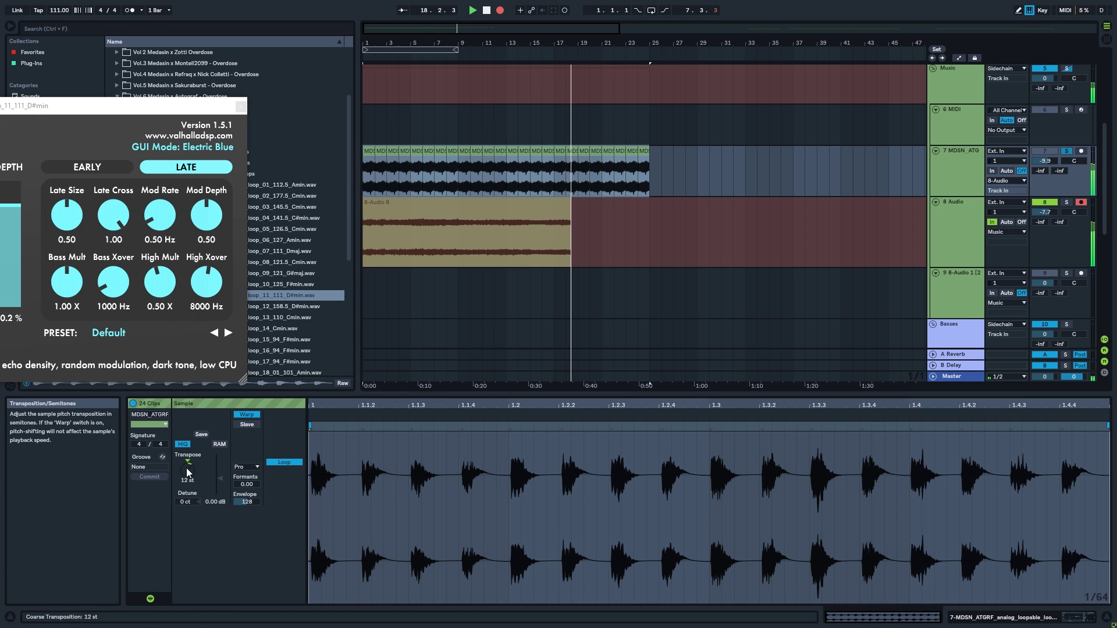
{"action": "type", "text": "17"}
{"action": "key", "text": "Return"}
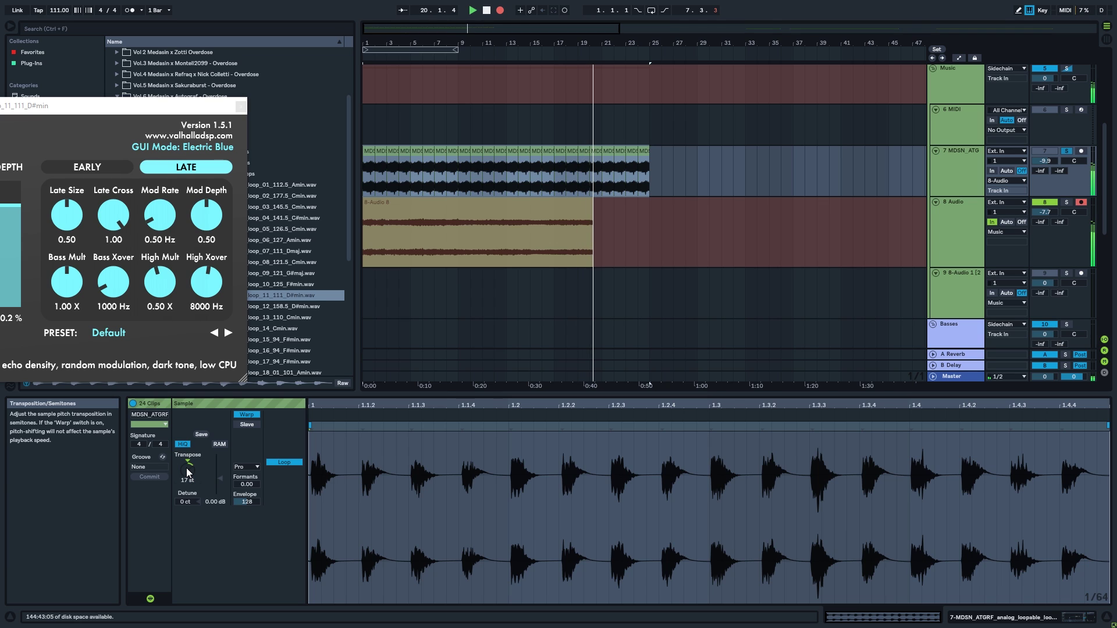
{"action": "type", "text": "5"}
{"action": "key", "text": "Return"}
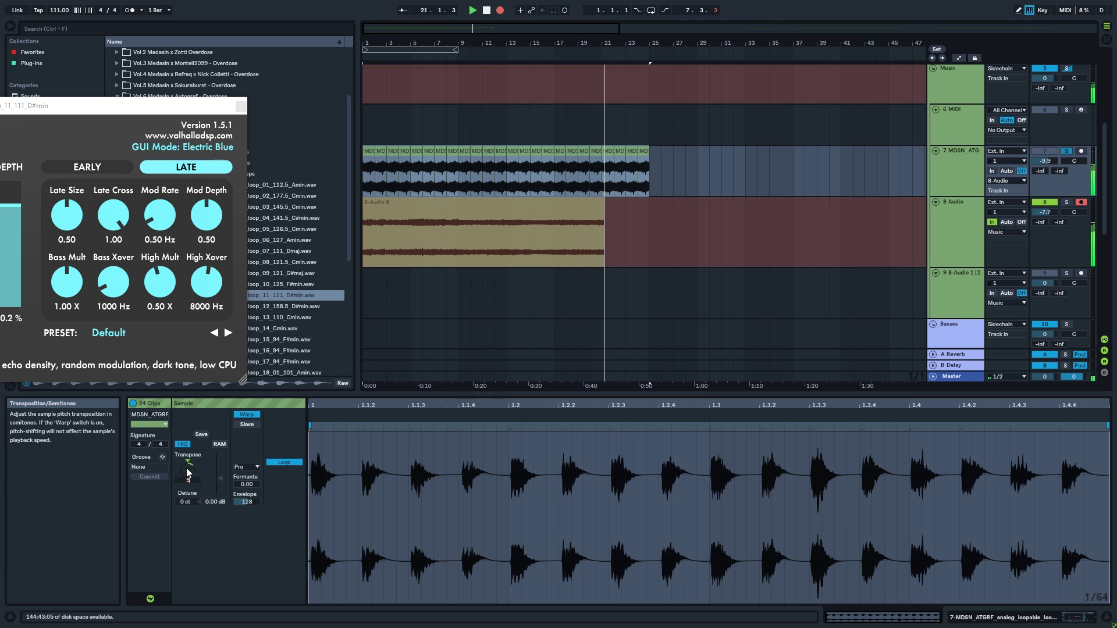
{"action": "type", "text": "0"}
{"action": "key", "text": "Return"}
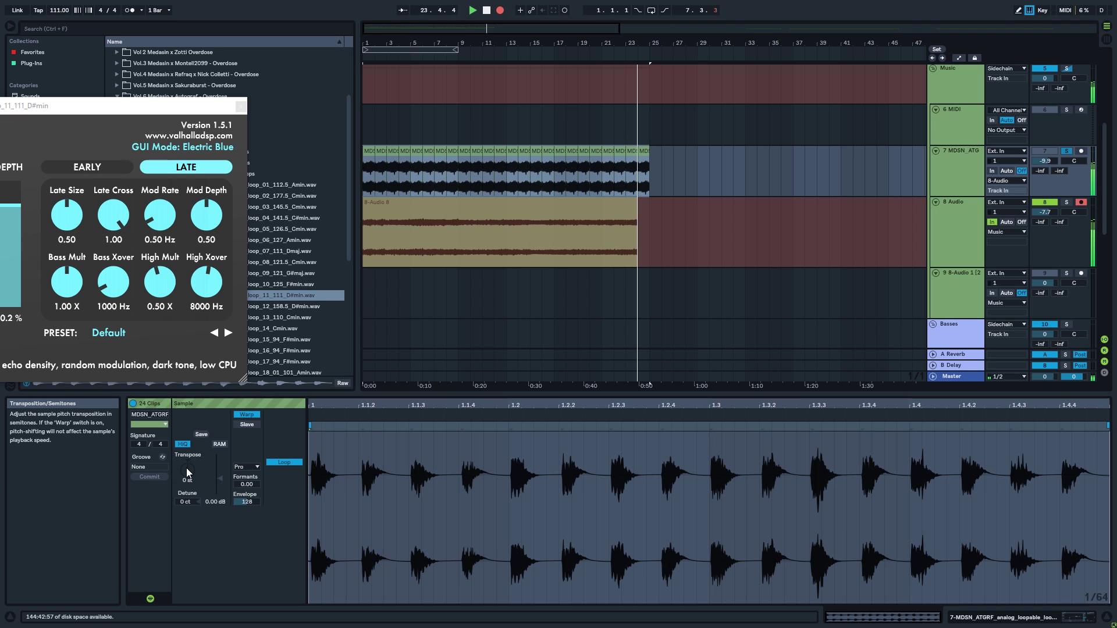
{"action": "type", "text": "-7"}
{"action": "key", "text": "Return"}
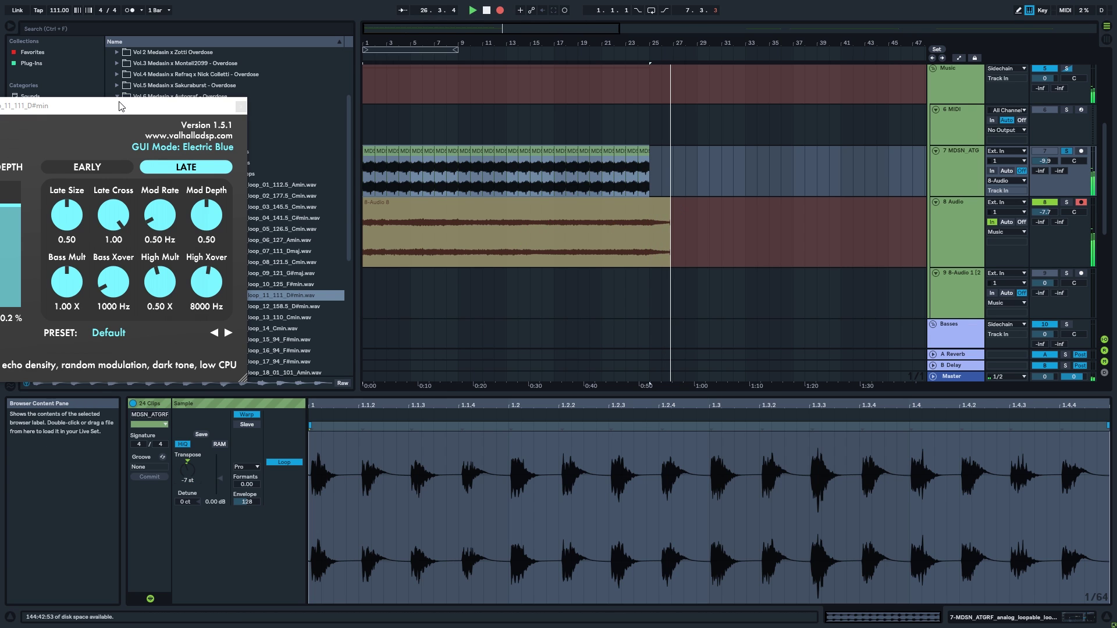
Solo the 8 Audio track and set its input monitoring to Off.
{"action": "left_click_drag", "start_coordinate": [117, 105], "coordinate": [416, 94]}
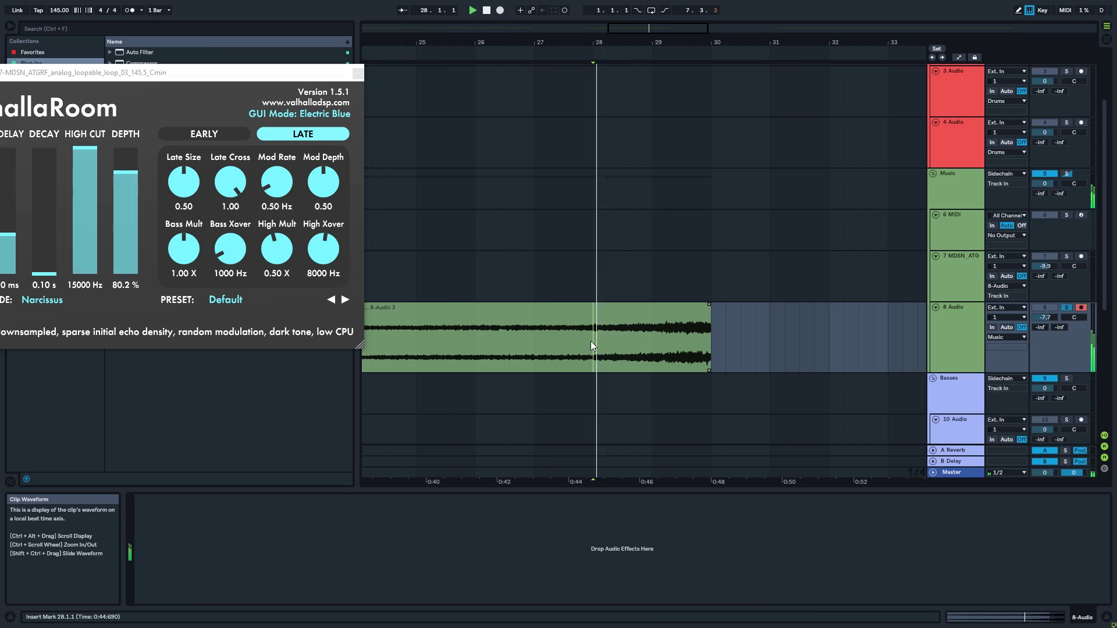
{"action": "left_click", "coordinate": [638, 347]}
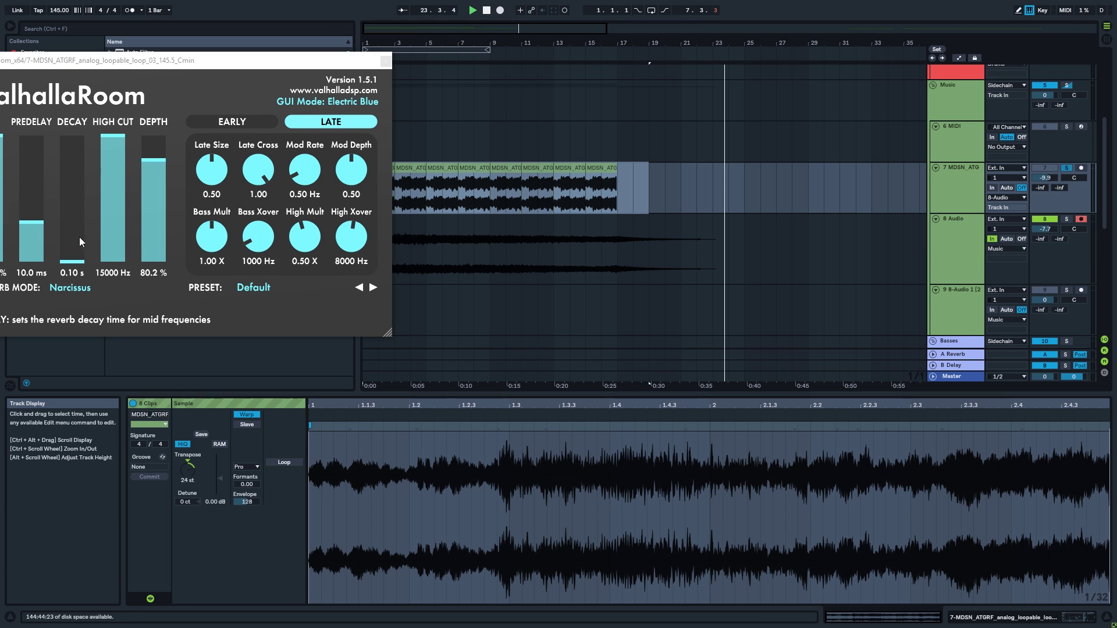
{"action": "left_click_drag", "start_coordinate": [271, 52], "coordinate": [16, 53]}
{"action": "left_click", "coordinate": [556, 230]}
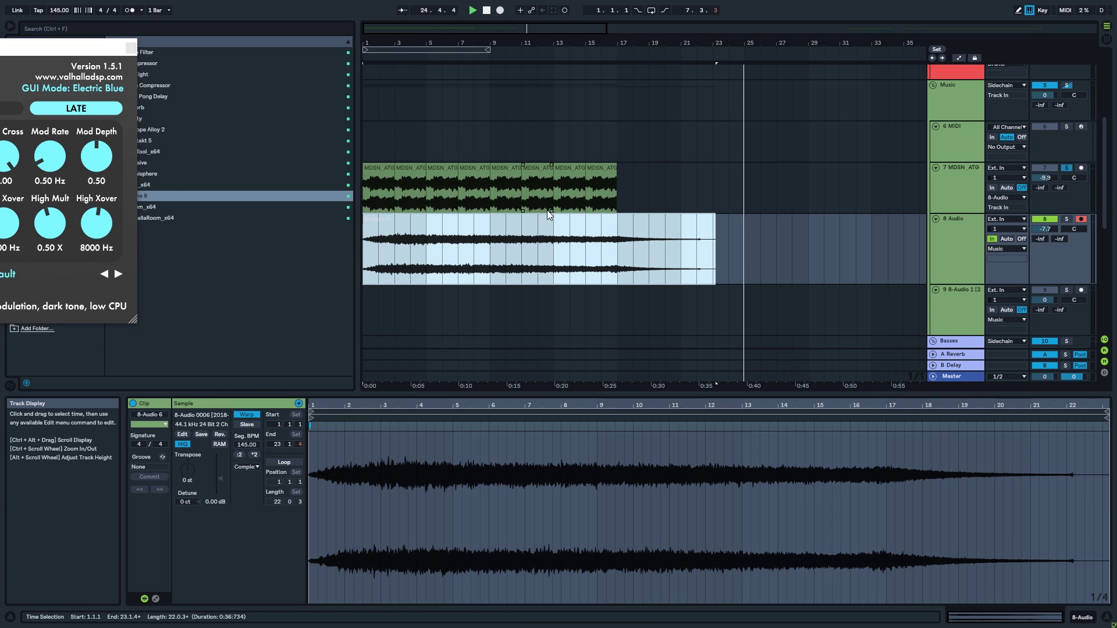
{"action": "scroll", "coordinate": [550, 219], "scroll_direction": "down", "scroll_amount": 3}
{"action": "left_click", "coordinate": [1066, 219]}
{"action": "left_click", "coordinate": [1022, 238]}
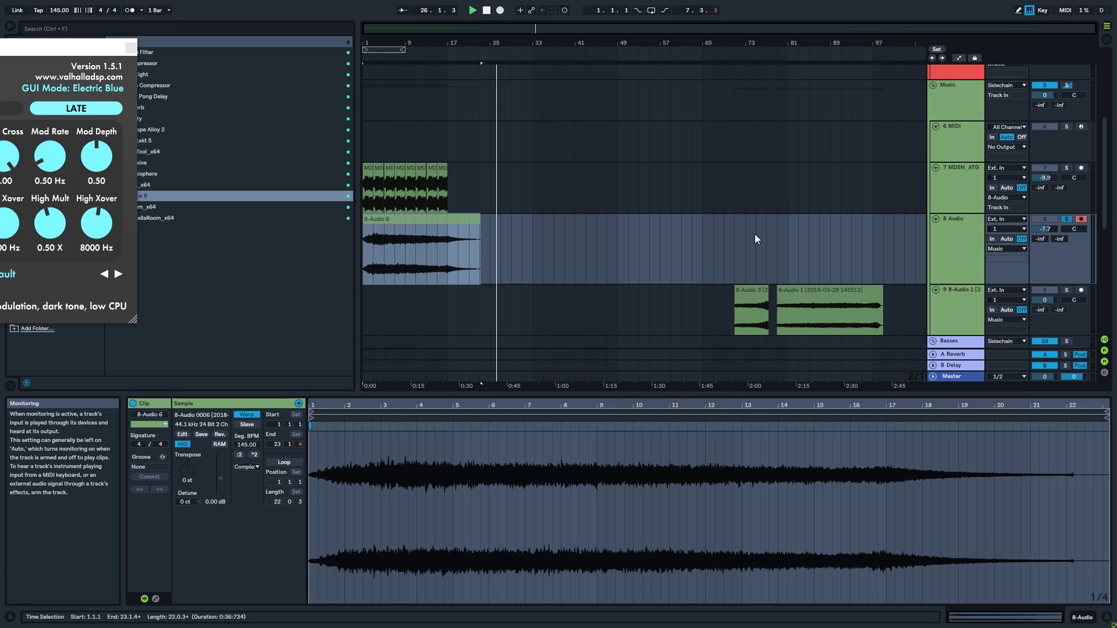
Move the recorded 8-Audio 6 clip along its track to start at about bar 35.
{"action": "left_click", "coordinate": [371, 268]}
{"action": "key", "text": "space"}
{"action": "mouse_move", "coordinate": [382, 241]}
{"action": "left_mouse_down"}
{"action": "mouse_move", "coordinate": [543, 235]}
{"action": "mouse_move", "coordinate": [548, 252]}
{"action": "left_mouse_up"}
{"action": "key", "text": "space"}
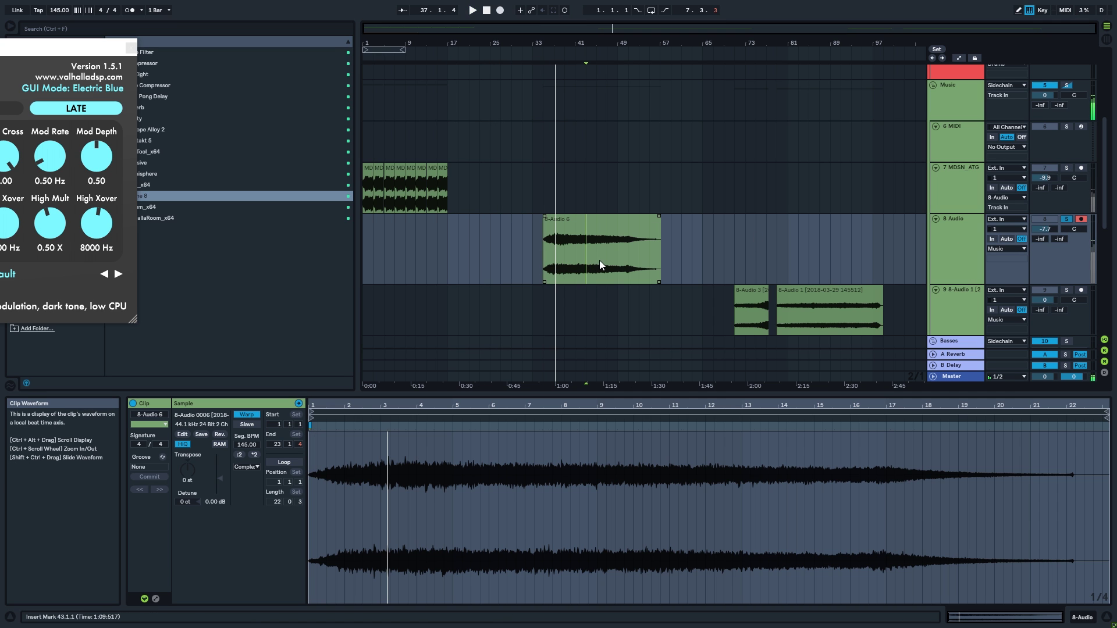
Audition the start of the 8-Audio 6 clip and delete the fade-in, clearing the range from 33.4.1 to 35.4.1.
{"action": "key", "text": "plus"}
{"action": "key", "text": "space"}
{"action": "key", "text": "space"}
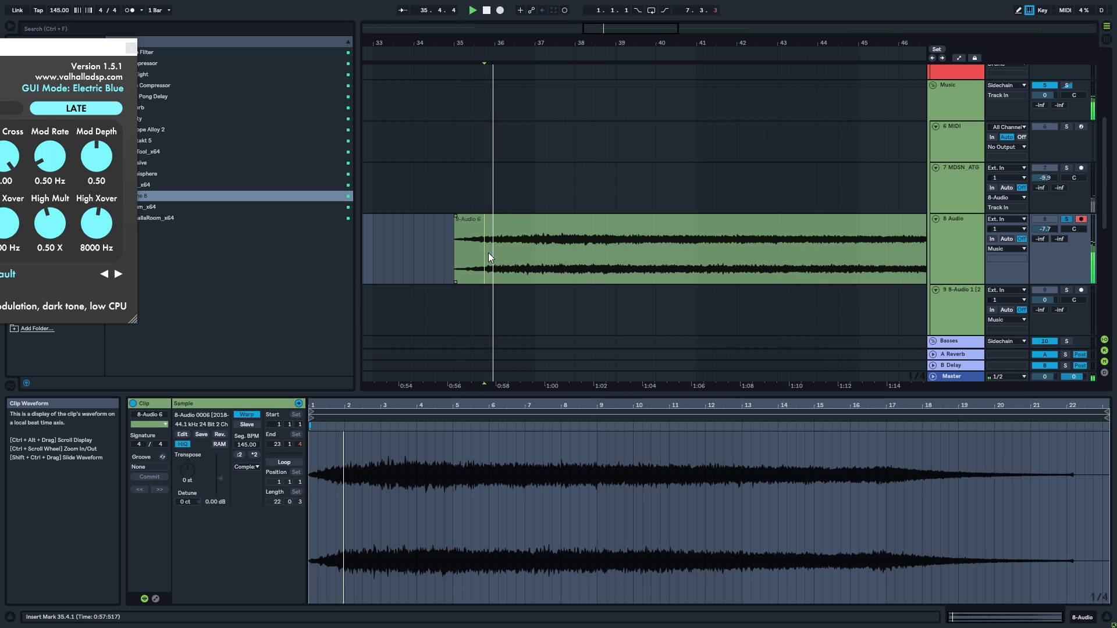
{"action": "left_click", "coordinate": [473, 256]}
{"action": "key", "text": "space"}
{"action": "key", "text": "space"}
{"action": "left_click", "coordinate": [483, 262]}
{"action": "key", "text": "space"}
{"action": "key", "text": "space"}
{"action": "left_click_drag", "start_coordinate": [483, 261], "coordinate": [409, 254]}
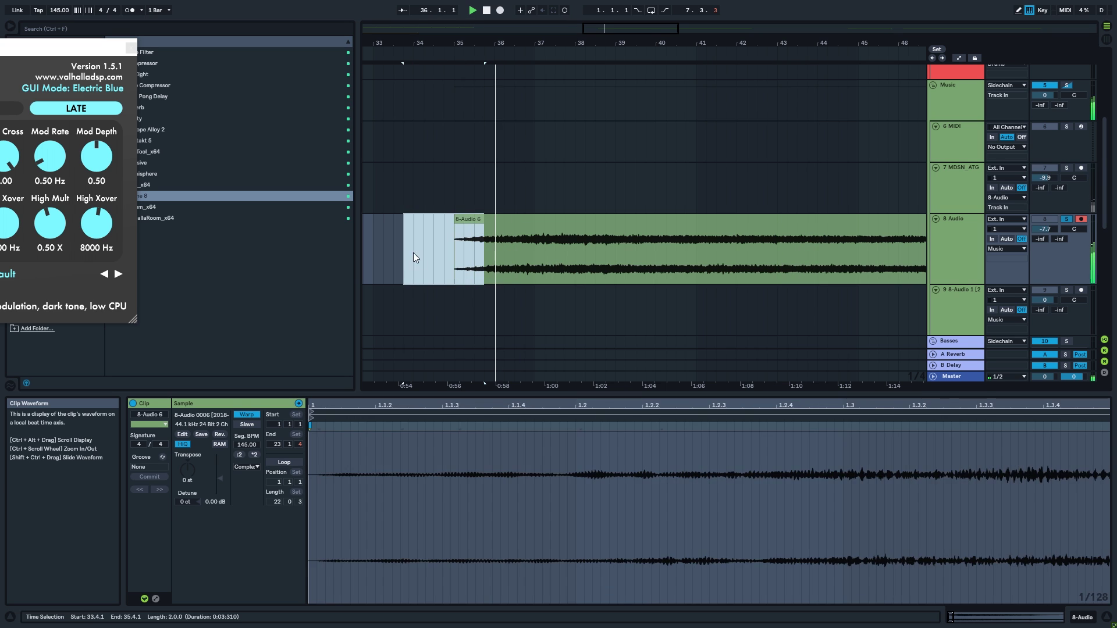
{"action": "key", "text": "Delete"}
{"action": "left_click", "coordinate": [473, 245]}
{"action": "left_click", "coordinate": [486, 216]}
{"action": "scroll", "coordinate": [576, 274], "scroll_direction": "down", "scroll_amount": 4}
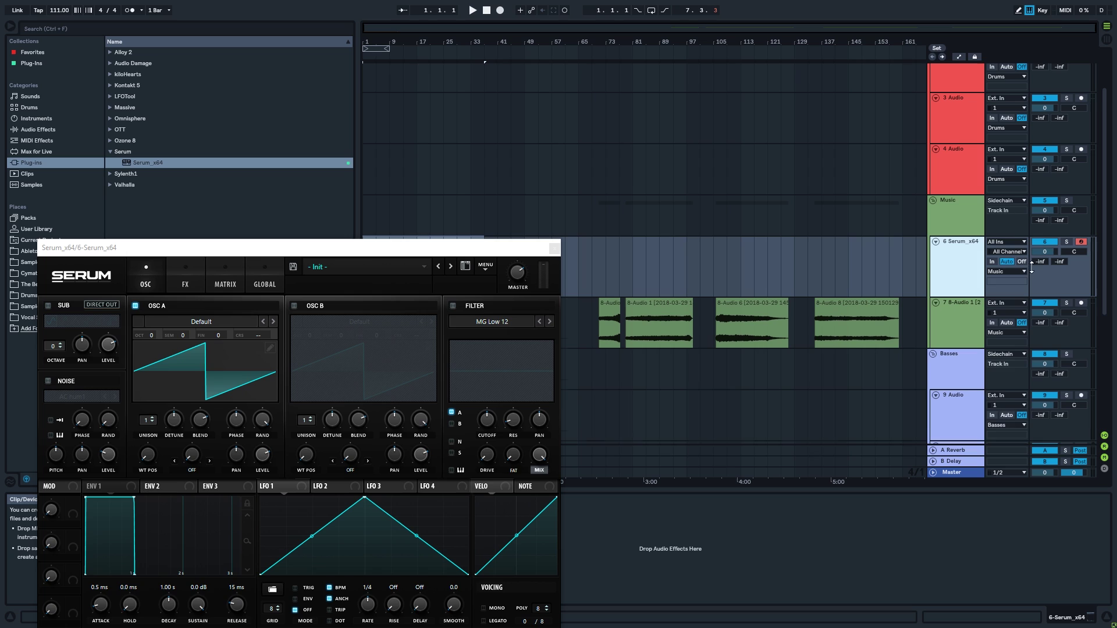
Lower the Serum track's volume to -9.0 dB and move the Serum window fully into view.
{"action": "scroll", "coordinate": [968, 268], "scroll_direction": "down", "scroll_amount": 1}
{"action": "left_click", "coordinate": [968, 267]}
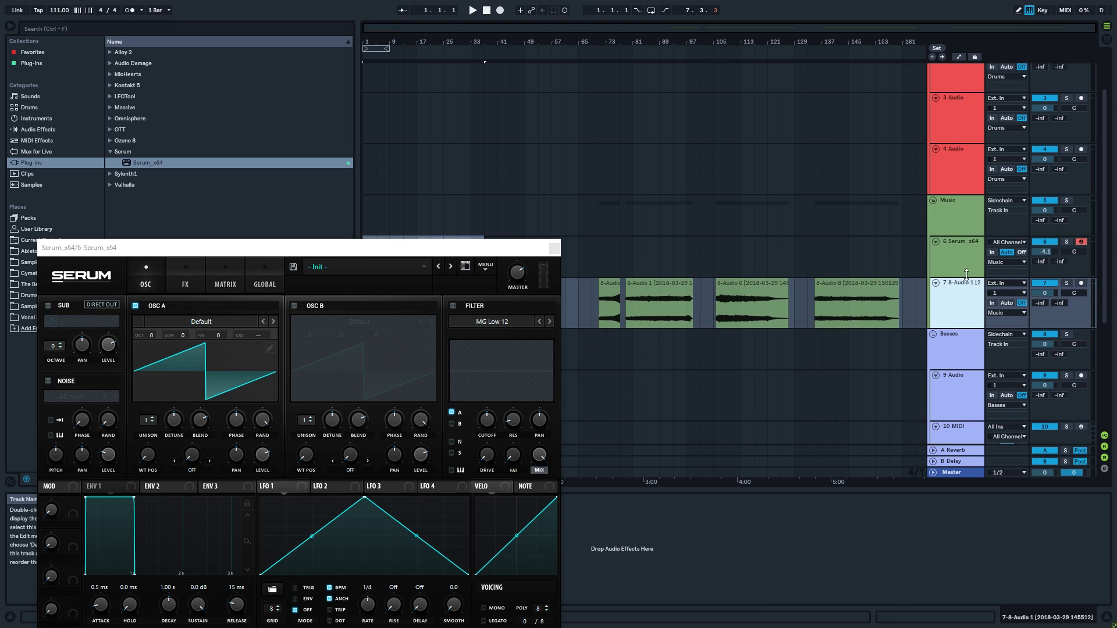
{"action": "left_click_drag", "start_coordinate": [1048, 256], "coordinate": [1048, 263]}
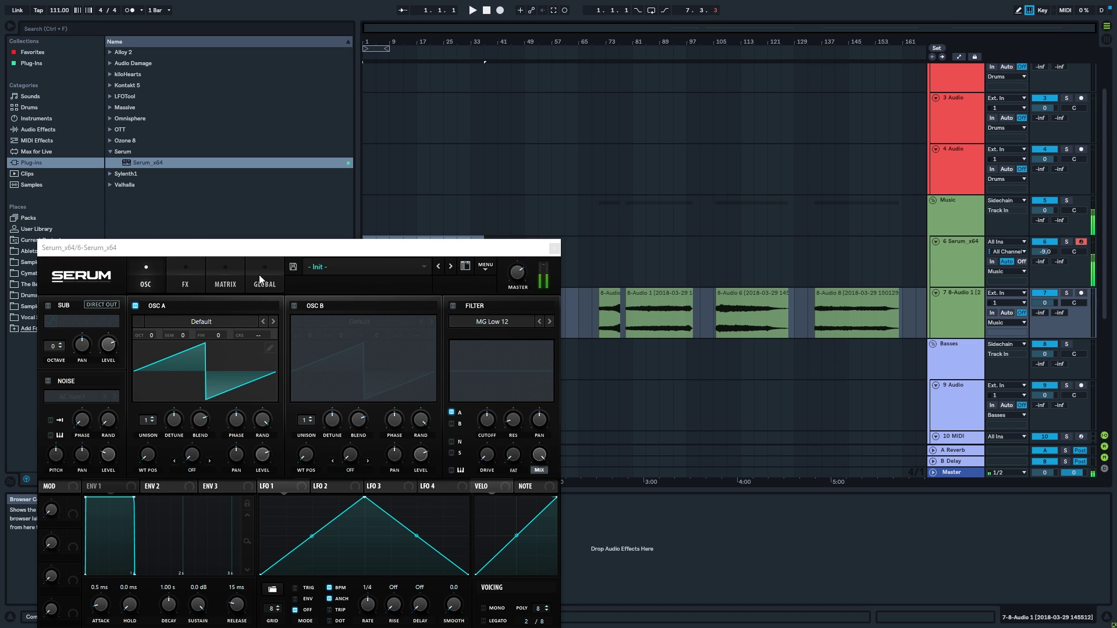
{"action": "left_click_drag", "start_coordinate": [285, 257], "coordinate": [379, 117]}
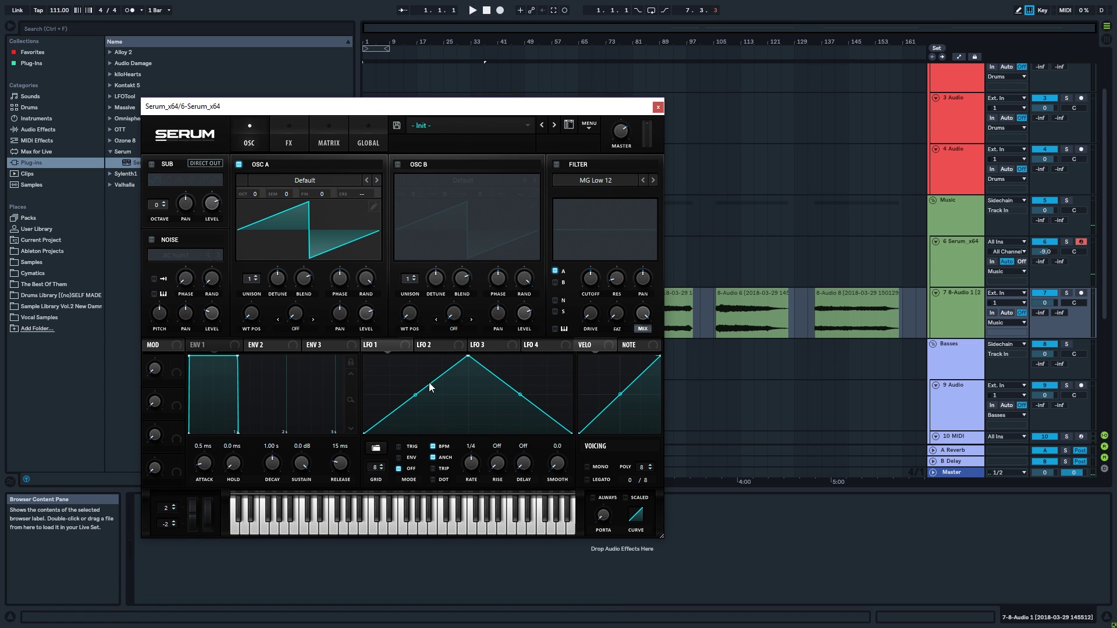
Make LFO 1 a descending ramp in ENV mode modulating OSC A's level, and lengthen Env 1's release to about 1.86 s.
{"action": "left_click_drag", "start_coordinate": [468, 356], "coordinate": [363, 358]}
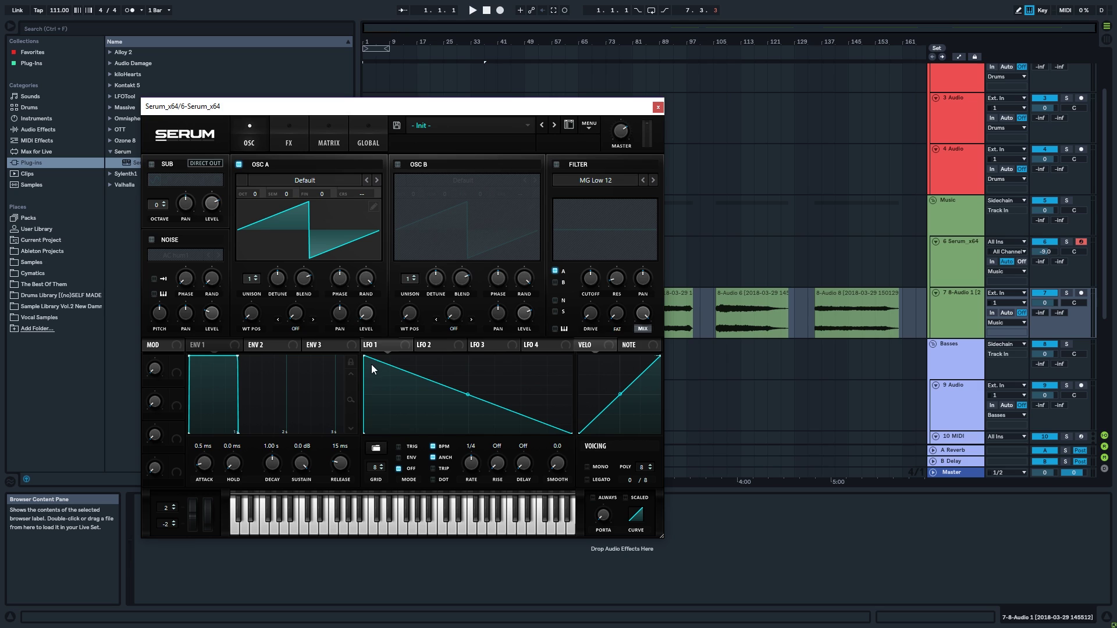
{"action": "left_click_drag", "start_coordinate": [337, 450], "coordinate": [348, 415]}
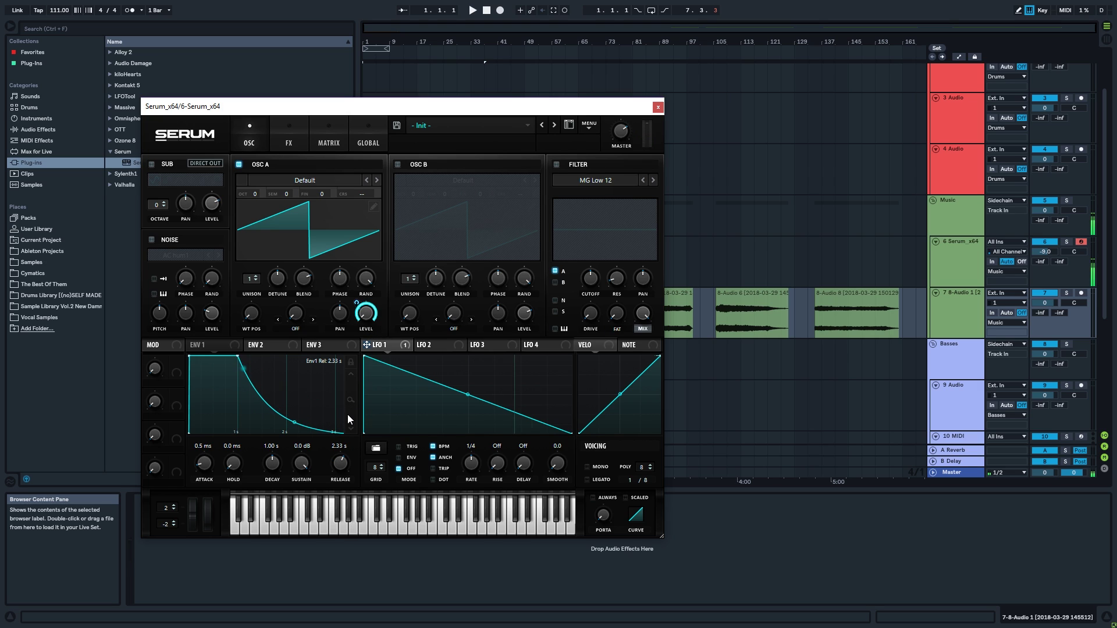
{"action": "left_click", "coordinate": [409, 459]}
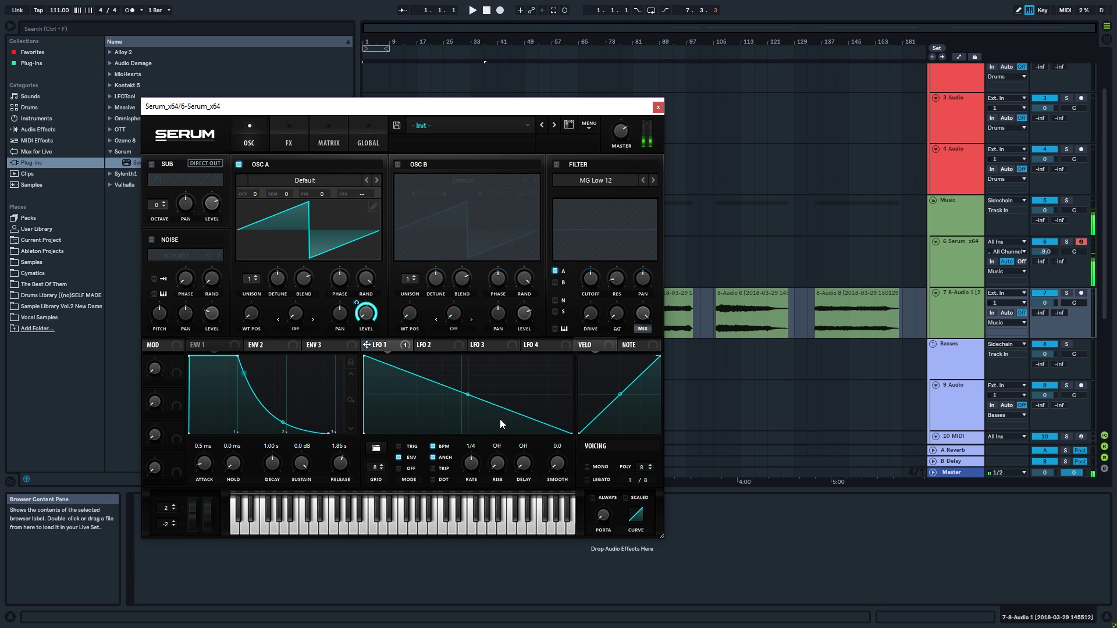
Bend LFO 1's ramp downward into a curved decay and set its rate to 1/2.
{"action": "left_click_drag", "start_coordinate": [468, 395], "coordinate": [468, 403]}
{"action": "left_click_drag", "start_coordinate": [472, 460], "coordinate": [476, 467]}
{"action": "mouse_move", "coordinate": [572, 433]}
{"action": "left_mouse_down"}
{"action": "mouse_move", "coordinate": [575, 423]}
{"action": "mouse_move", "coordinate": [571, 434]}
{"action": "left_mouse_up"}
{"action": "left_click_drag", "start_coordinate": [468, 403], "coordinate": [465, 405]}
Play test notes on the Serum patch and check its effects page.
{"action": "key", "text": "a"}
{"action": "key", "text": "x"}
{"action": "key", "text": "a"}
{"action": "key", "text": "k"}
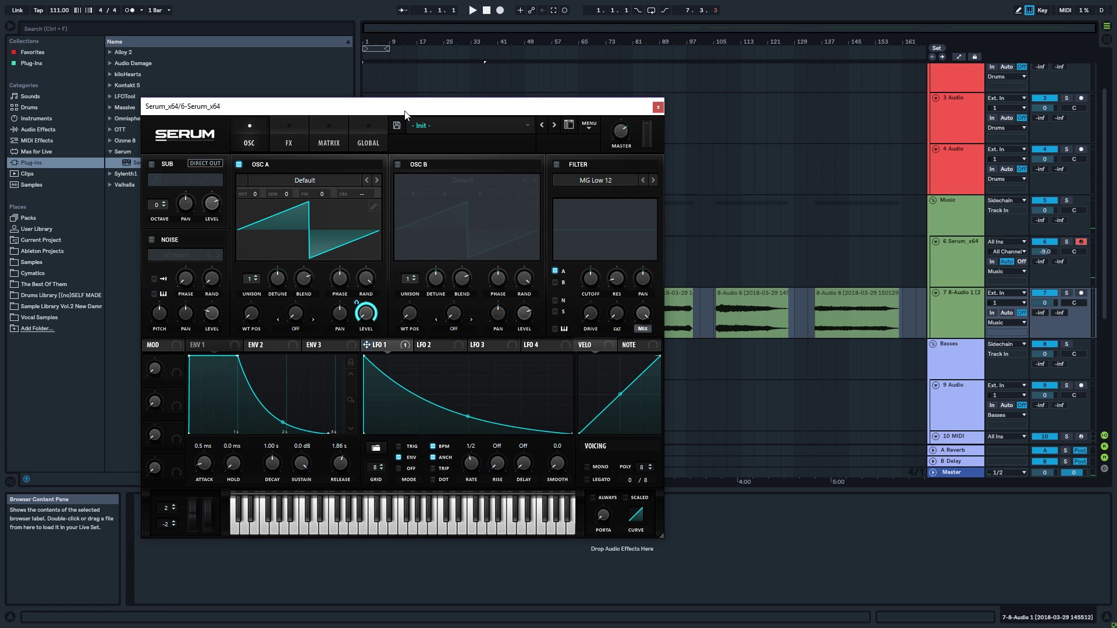
{"action": "key", "text": "j"}
{"action": "key", "text": "f"}
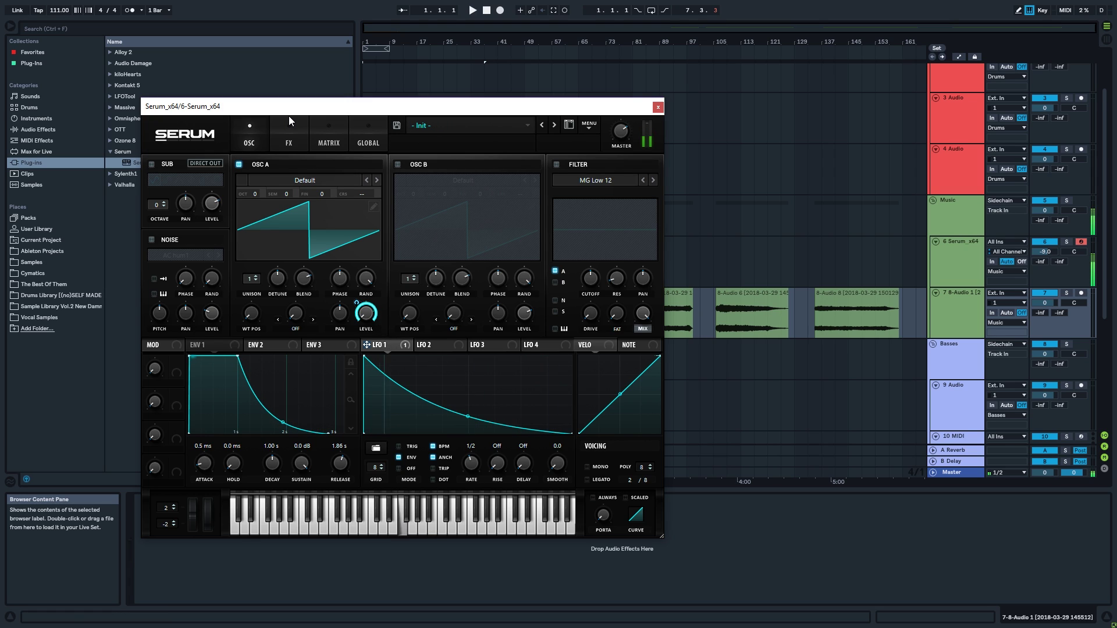
{"action": "key", "text": "d"}
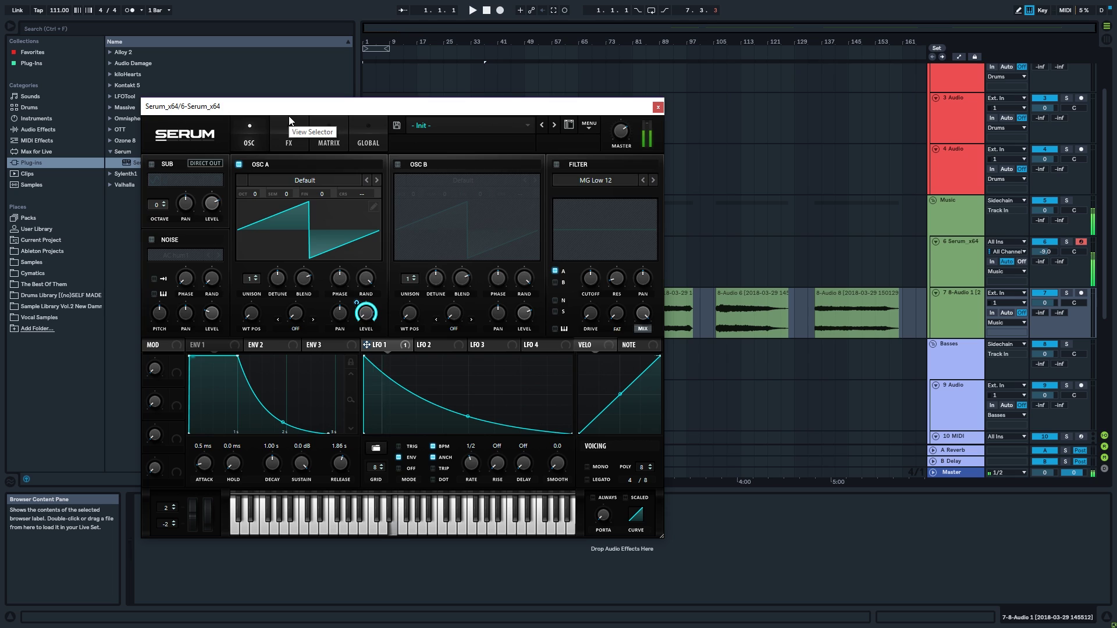
{"action": "left_click", "coordinate": [293, 131]}
{"action": "left_click", "coordinate": [250, 135]}
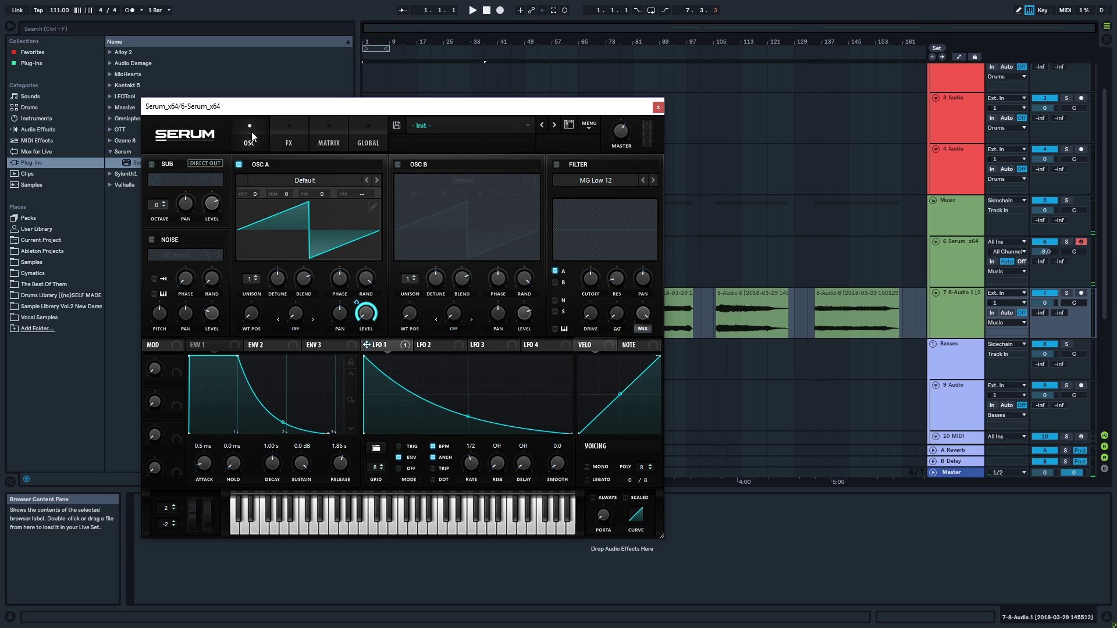
Try OSC A at +1 octave, and enable the MG Low 12 filter on it with a slightly raised cutoff.
{"action": "mouse_move", "coordinate": [260, 192]}
{"action": "key", "text": "j"}
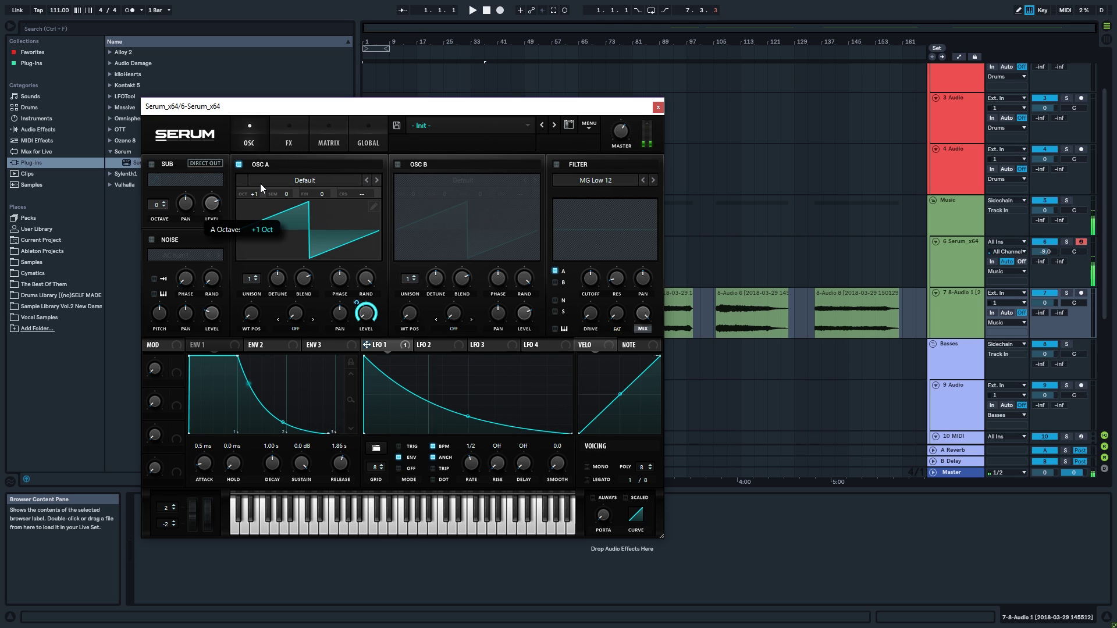
{"action": "left_click", "coordinate": [556, 165]}
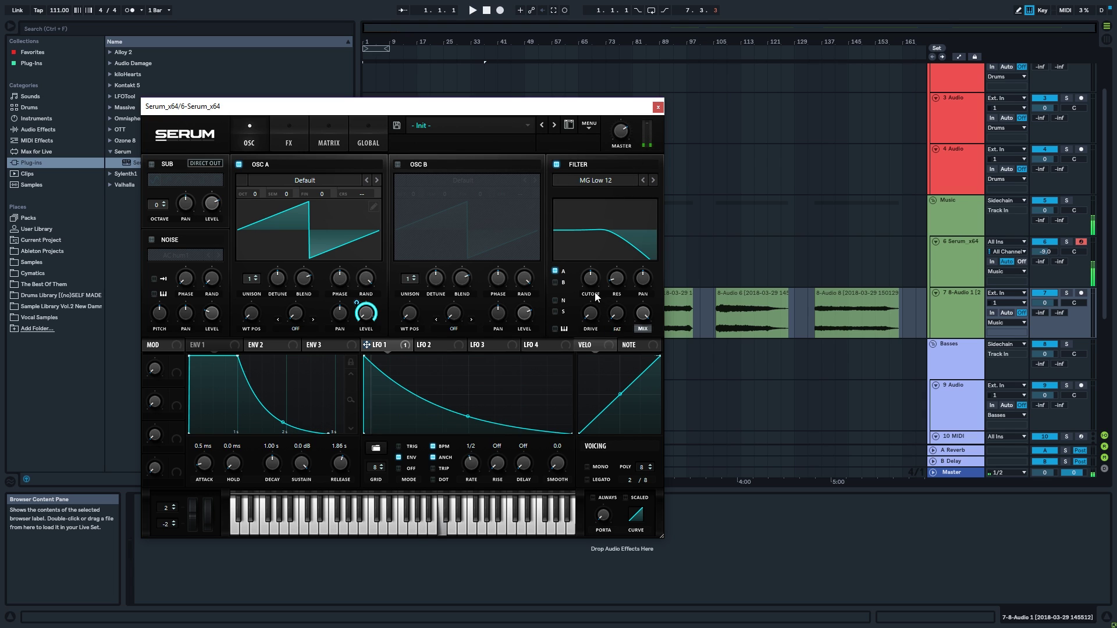
{"action": "mouse_move", "coordinate": [594, 277]}
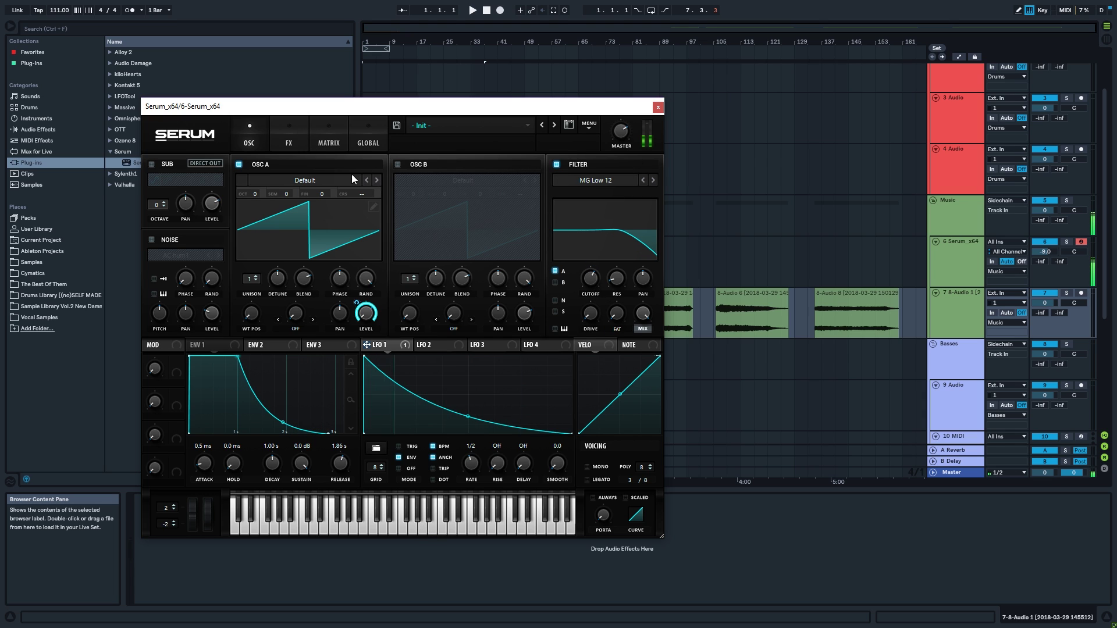
Enable the distortion effect on the patch with the Downsample type and reduce its drive.
{"action": "left_click", "coordinate": [288, 143]}
{"action": "left_click", "coordinate": [183, 183]}
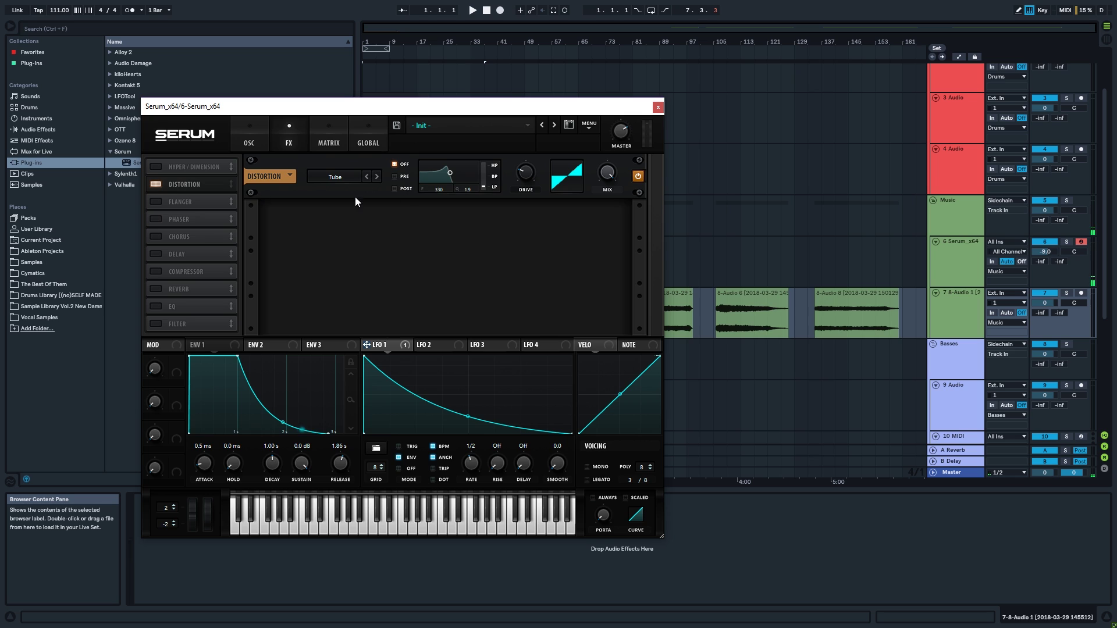
{"action": "left_click", "coordinate": [347, 175]}
{"action": "left_click", "coordinate": [347, 287]}
{"action": "mouse_move", "coordinate": [530, 180]}
{"action": "left_mouse_down"}
{"action": "mouse_move", "coordinate": [530, 127]}
{"action": "mouse_move", "coordinate": [499, 163]}
{"action": "mouse_move", "coordinate": [502, 137]}
{"action": "mouse_move", "coordinate": [530, 168]}
{"action": "mouse_move", "coordinate": [525, 191]}
{"action": "left_mouse_up"}
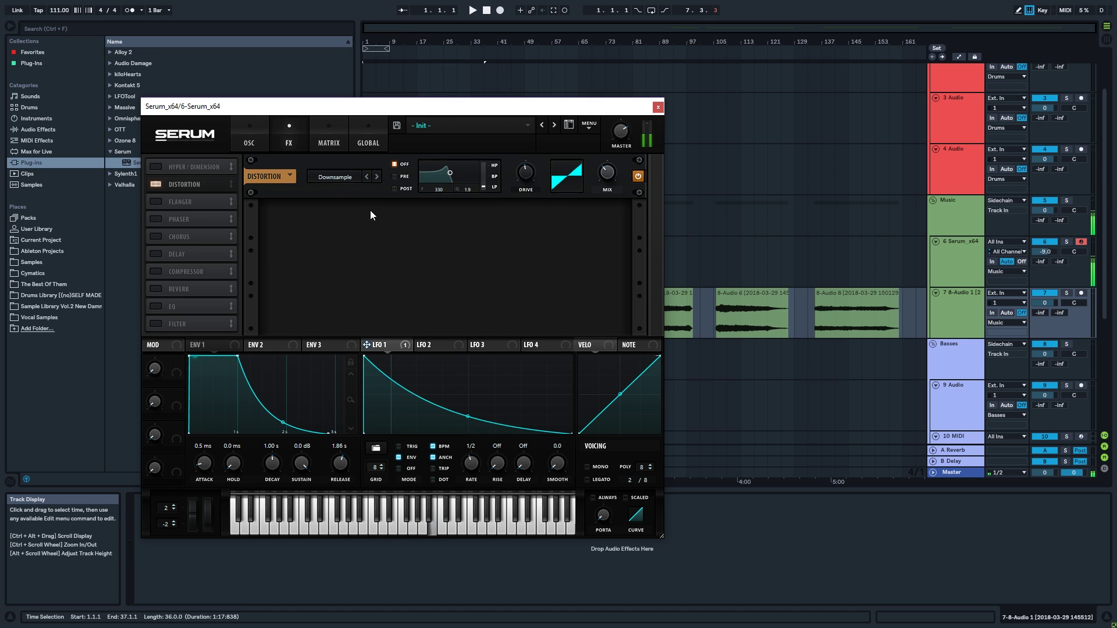
Enable the reverb effect with a reduced mix and a high cut of about 52%, and enable the delay effect.
{"action": "left_click", "coordinate": [163, 290]}
{"action": "mouse_move", "coordinate": [607, 218]}
{"action": "left_mouse_down"}
{"action": "mouse_move", "coordinate": [599, 180]}
{"action": "mouse_move", "coordinate": [609, 229]}
{"action": "left_mouse_up"}
{"action": "left_click_drag", "start_coordinate": [462, 216], "coordinate": [459, 195]}
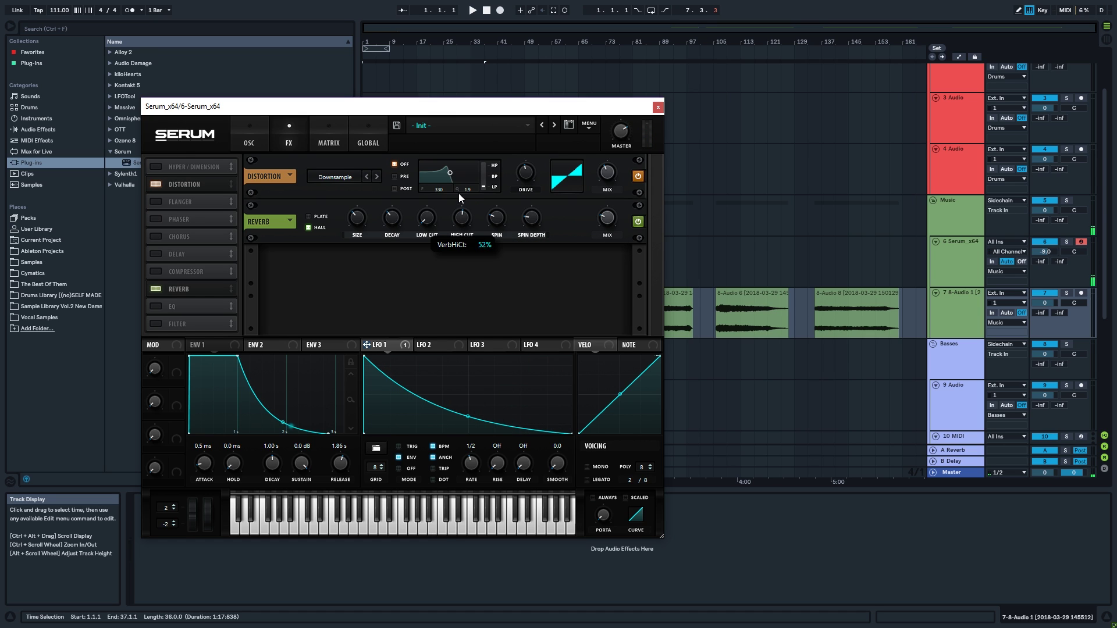
{"action": "left_click", "coordinate": [164, 254]}
Switch from OSC A to OSC B, load the Analog_BD_Sin wavetable into it and assign LFO 1 to its level.
{"action": "left_click", "coordinate": [225, 134]}
{"action": "left_click", "coordinate": [252, 110]}
{"action": "left_click", "coordinate": [250, 134]}
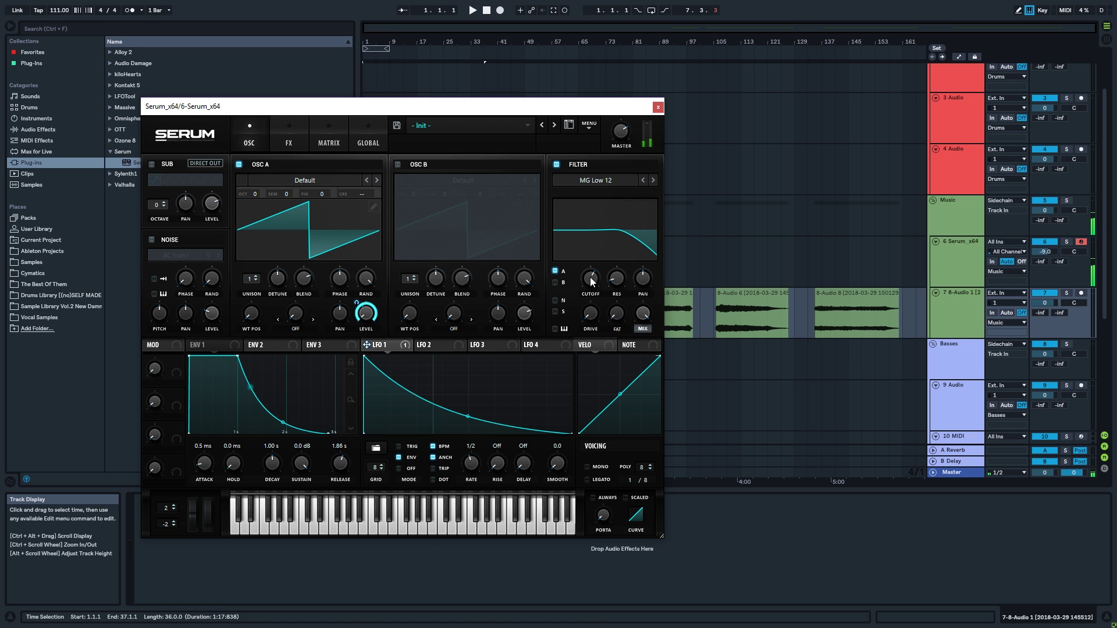
{"action": "mouse_move", "coordinate": [588, 294]}
{"action": "left_click", "coordinate": [398, 164]}
{"action": "left_click", "coordinate": [239, 164]}
{"action": "left_click", "coordinate": [464, 180]}
{"action": "mouse_move", "coordinate": [587, 197]}
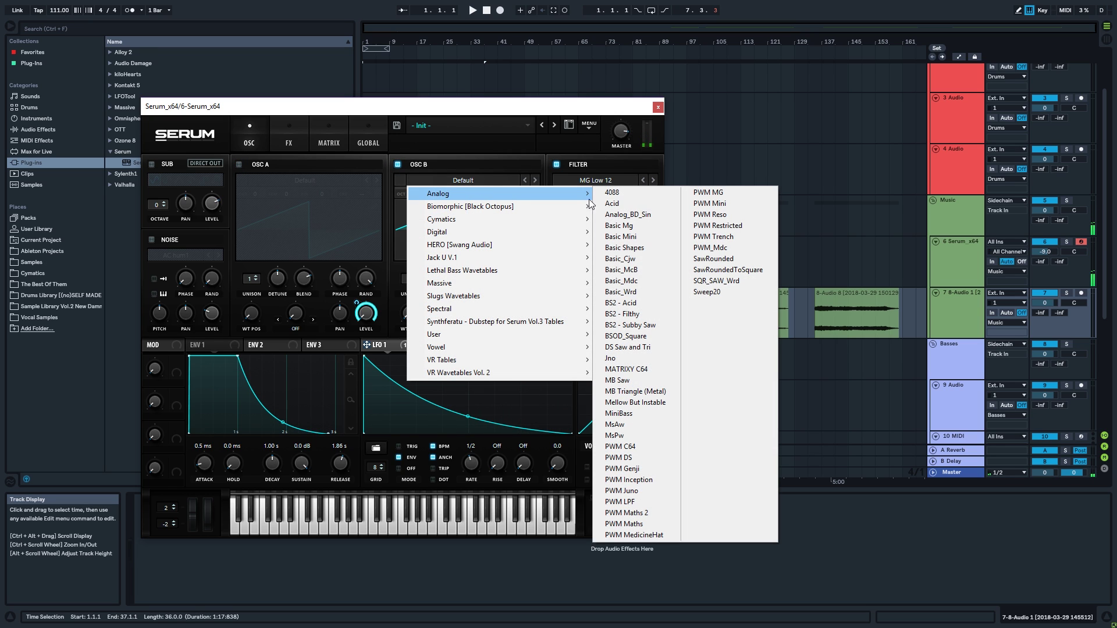
{"action": "left_click", "coordinate": [628, 215]}
{"action": "mouse_move", "coordinate": [527, 325]}
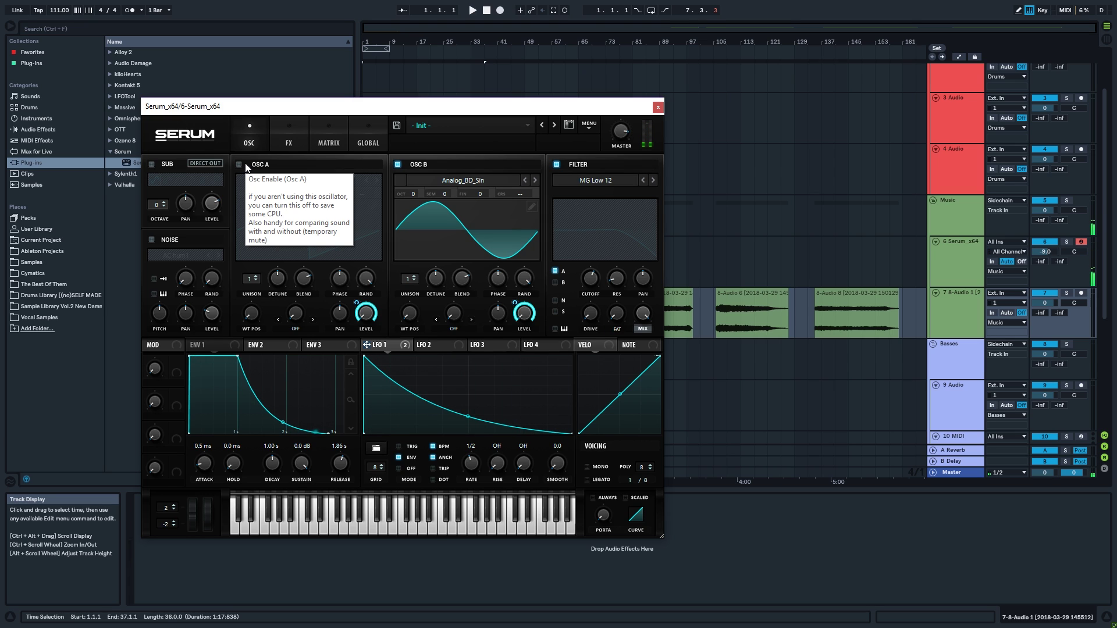
Play test notes on OSC B alone, switch OSC A back on and route OSC B through the filter.
{"action": "key", "text": "c"}
{"action": "key", "text": "f"}
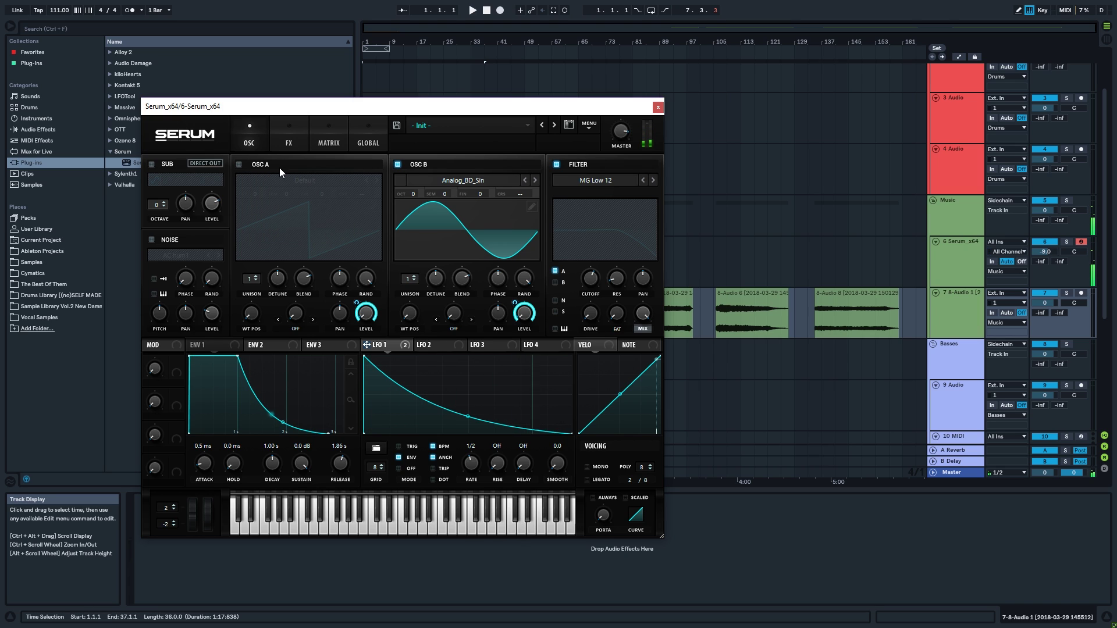
{"action": "left_click", "coordinate": [239, 165]}
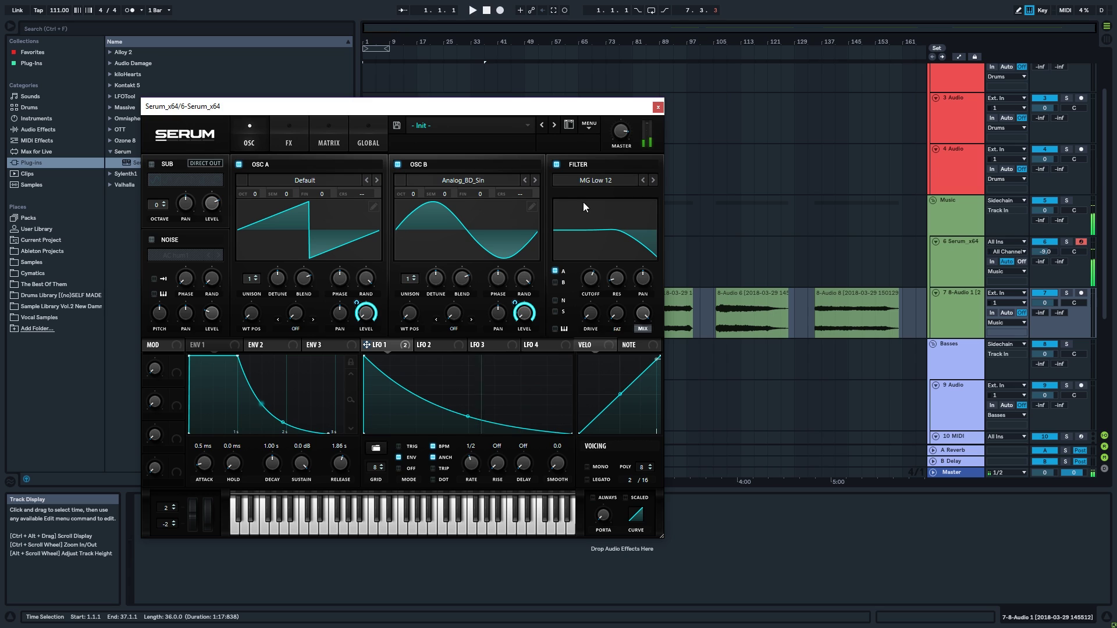
{"action": "left_click", "coordinate": [555, 282]}
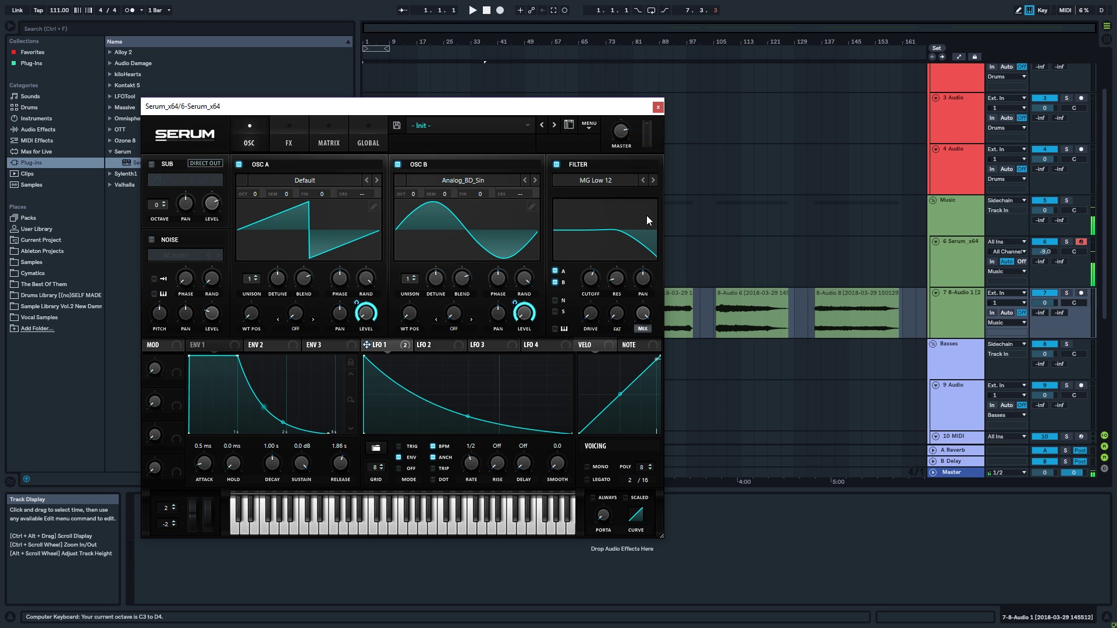
Try OSC B at +1 octave and compare the patch with OSC B on and off.
{"action": "left_click", "coordinate": [399, 165]}
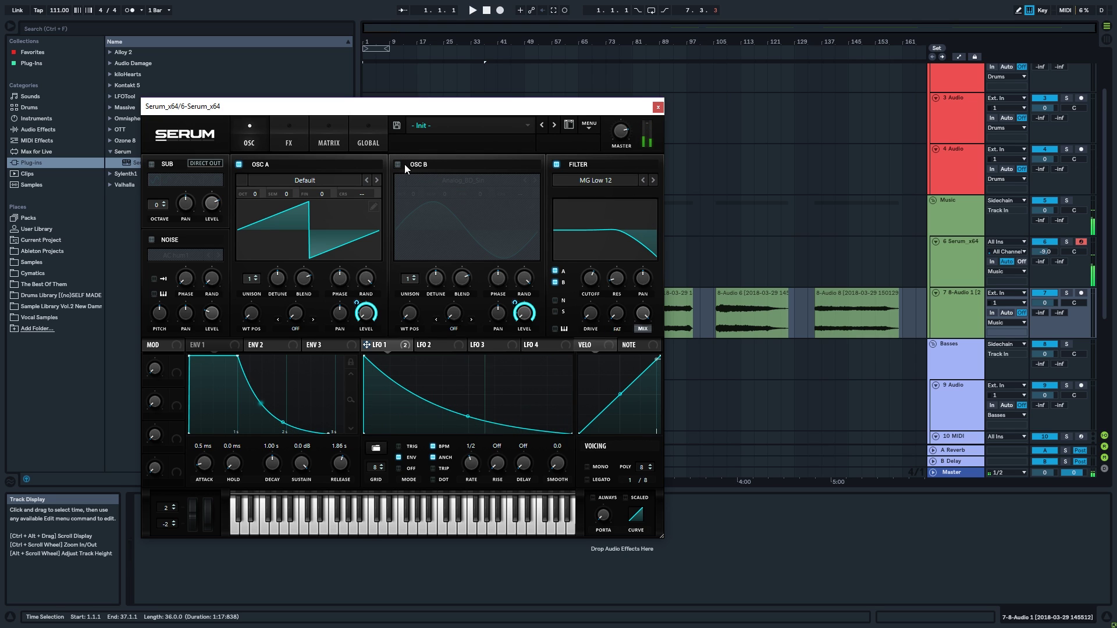
{"action": "left_click", "coordinate": [398, 165]}
{"action": "scroll", "coordinate": [413, 192], "scroll_direction": "up", "scroll_amount": 1}
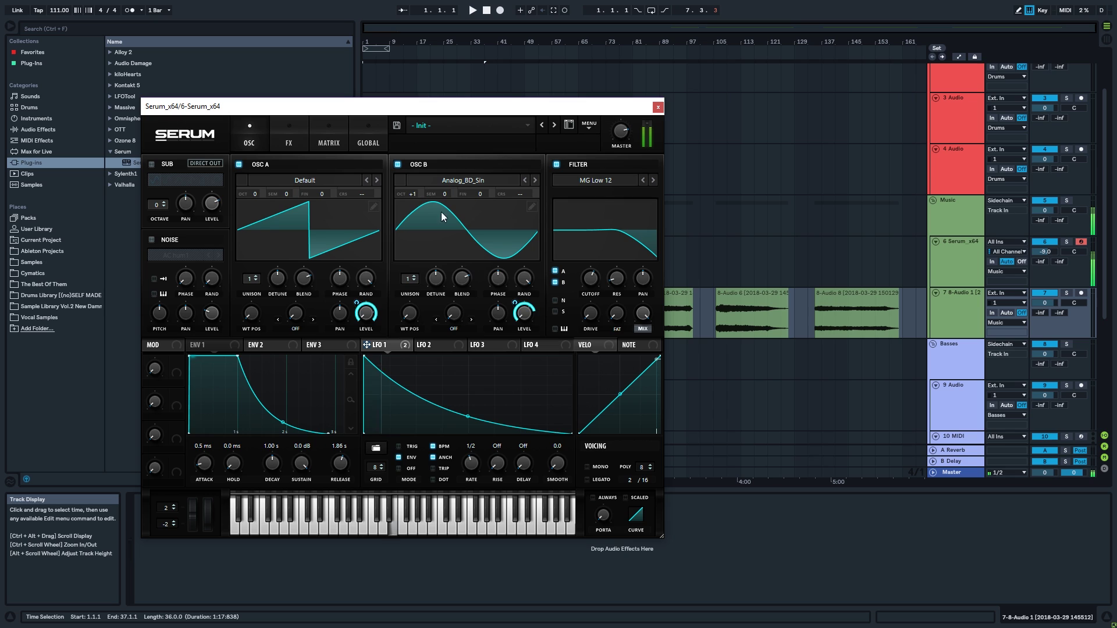
{"action": "key", "text": "a"}
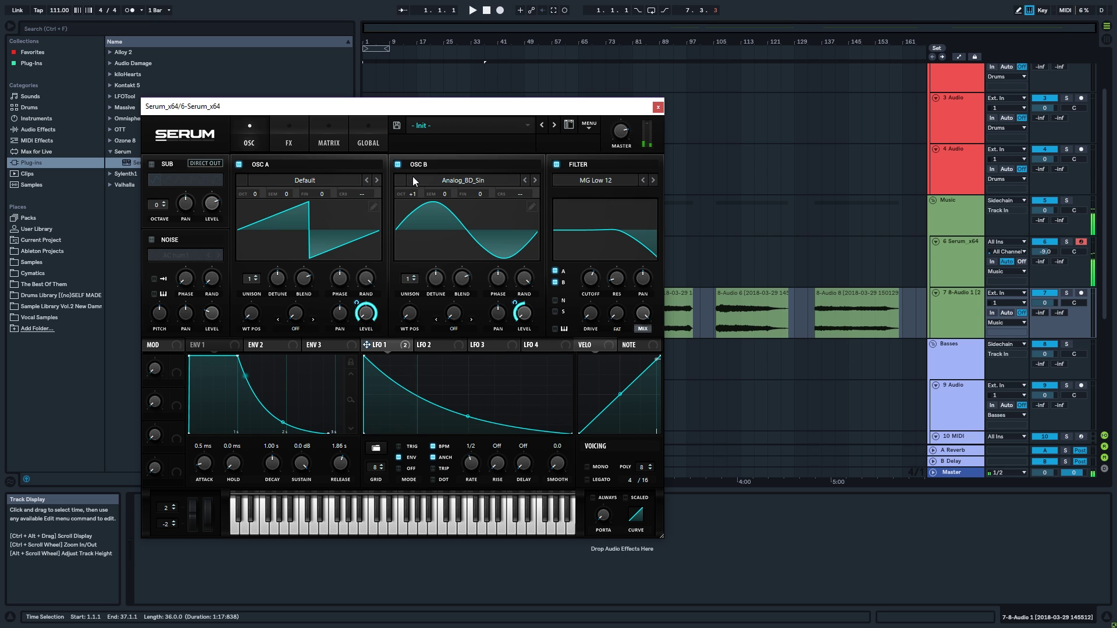
{"action": "left_click", "coordinate": [399, 166]}
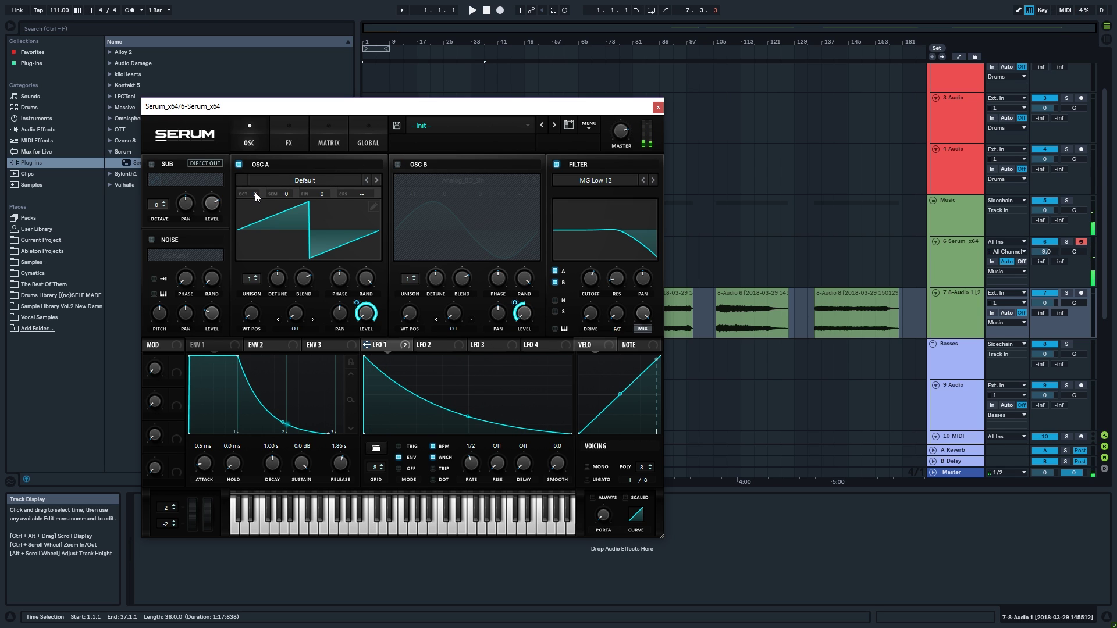
Lower the distortion effect's mix to about 9%.
{"action": "left_click", "coordinate": [305, 143]}
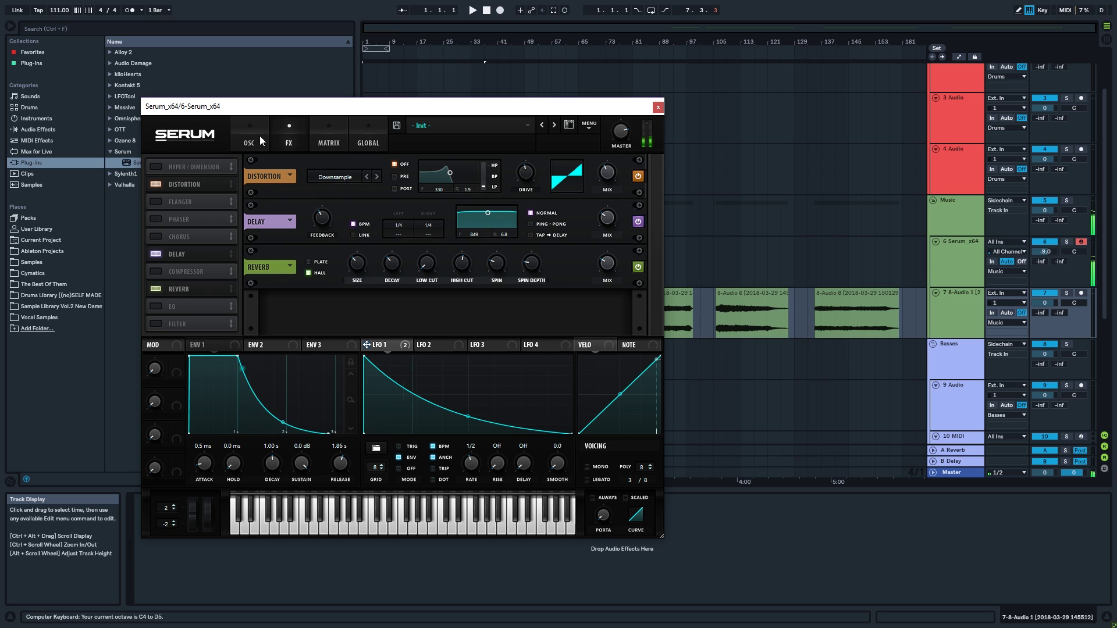
{"action": "left_click_drag", "start_coordinate": [608, 173], "coordinate": [600, 221]}
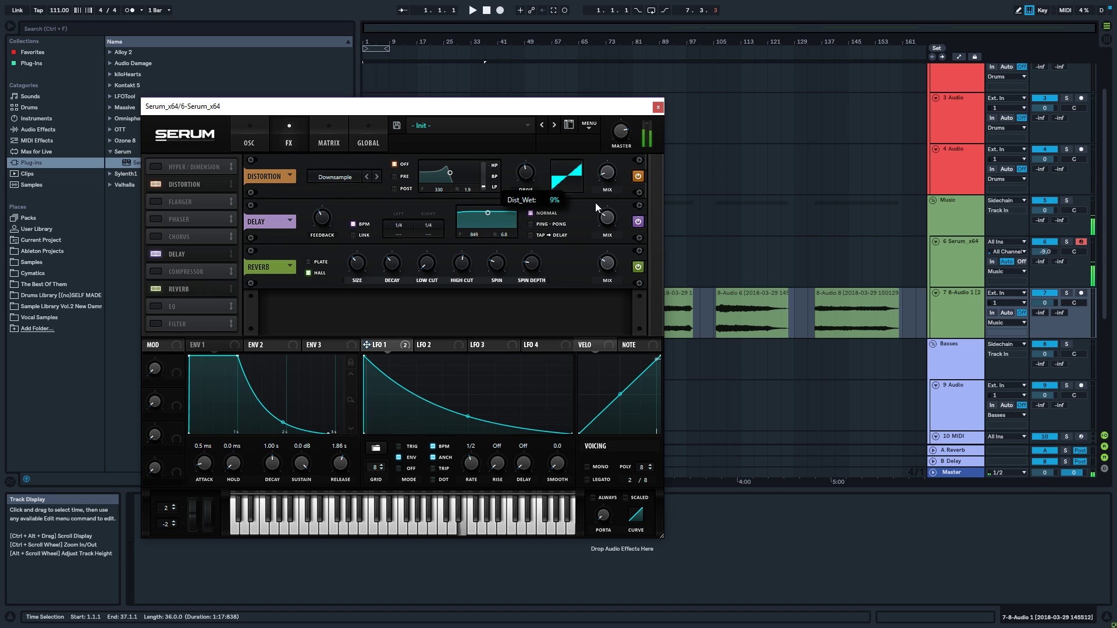
{"action": "left_click", "coordinate": [249, 139]}
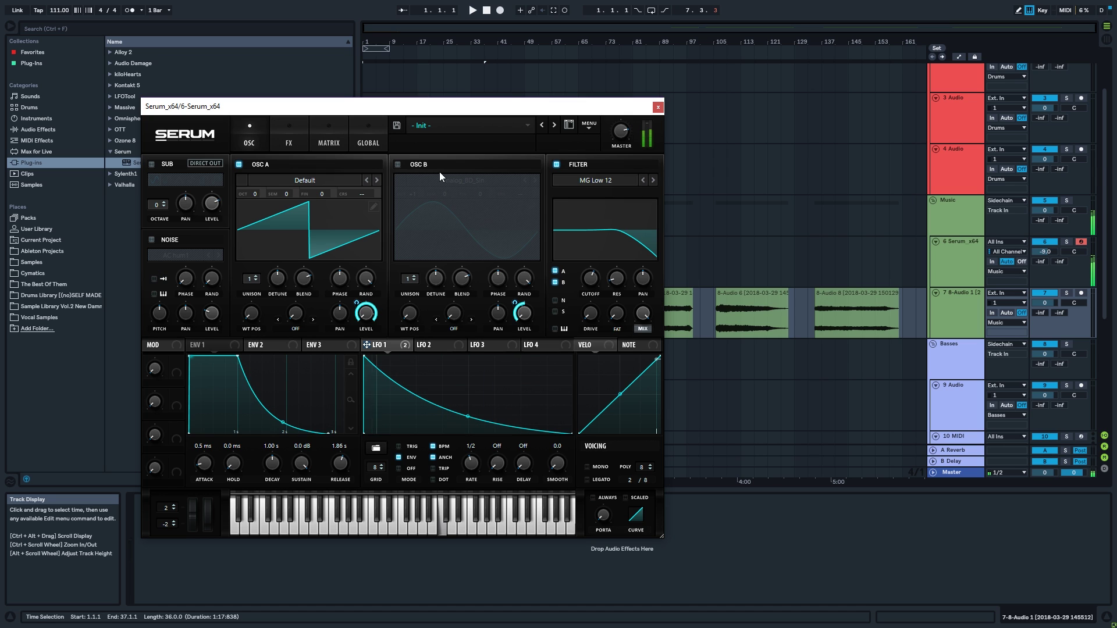
Switch OSC B on with its level around 35%, audition the oscillators separately and set OSC B's octave to 0.
{"action": "left_click", "coordinate": [399, 167]}
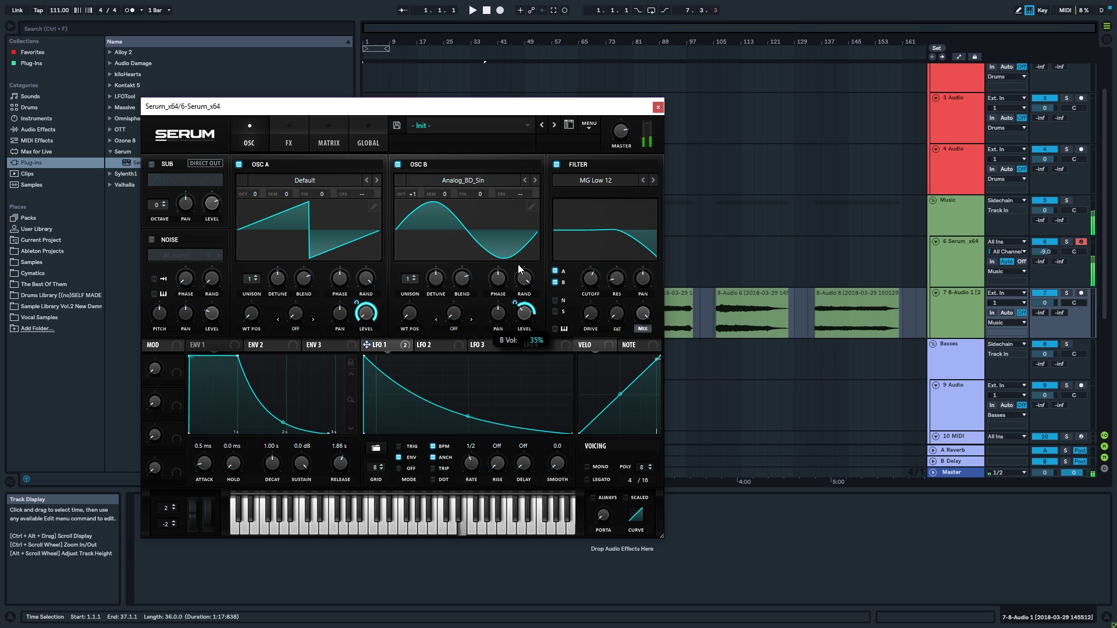
{"action": "left_click", "coordinate": [398, 164]}
{"action": "left_click", "coordinate": [398, 164]}
{"action": "left_click", "coordinate": [239, 164]}
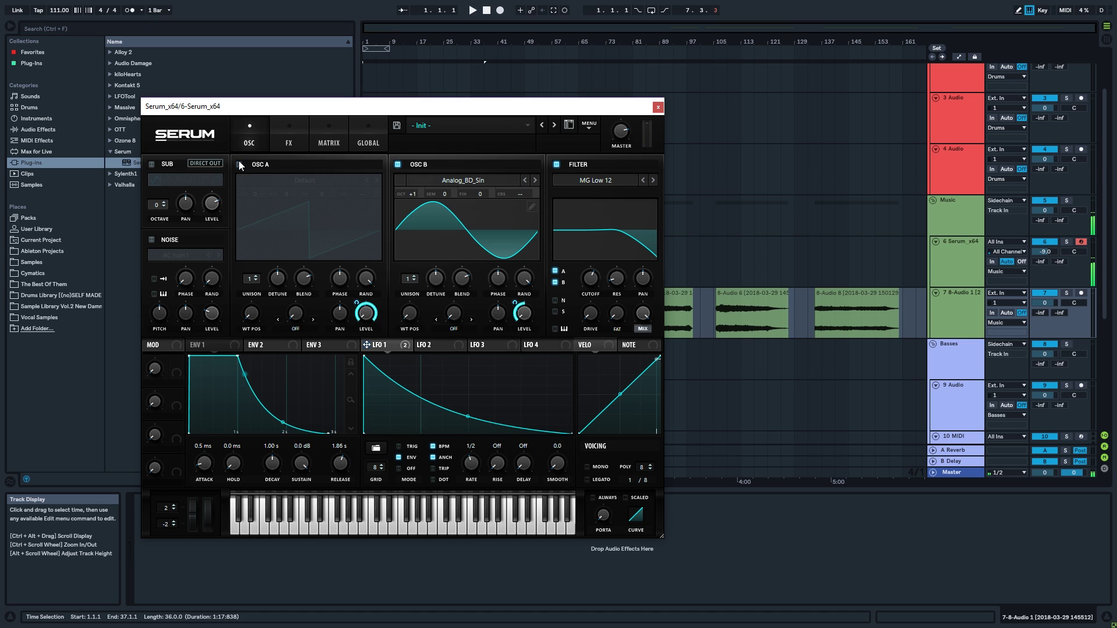
{"action": "left_click_drag", "start_coordinate": [412, 194], "coordinate": [412, 198]}
{"action": "left_click", "coordinate": [240, 164]}
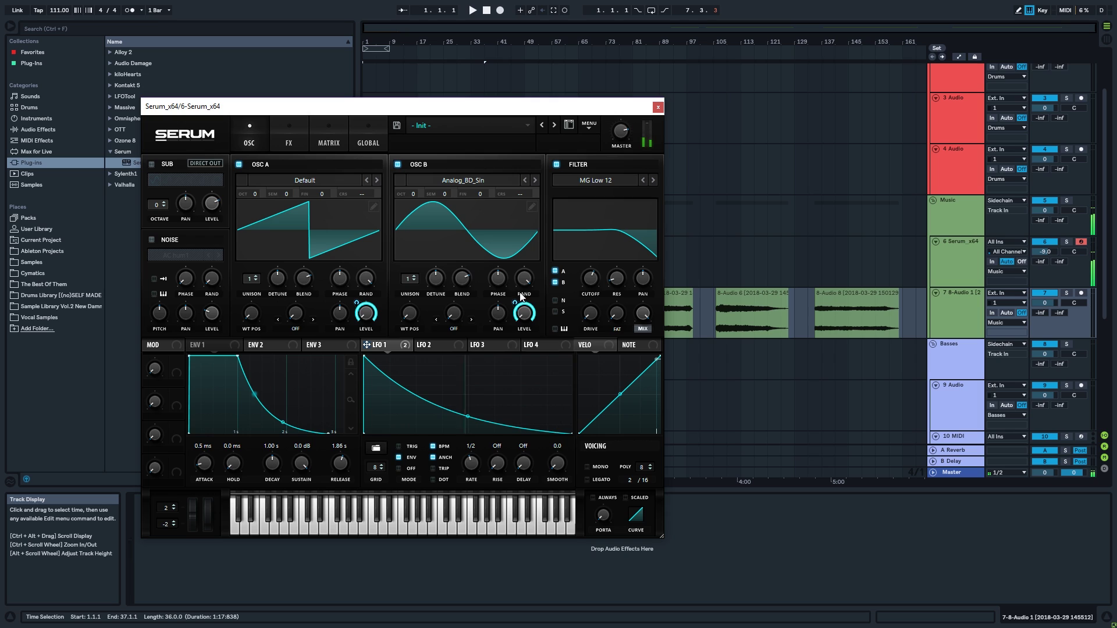
Reduce LFO 1's modulation depth on OSC B's level to zero and switch OSC B off to compare the sound.
{"action": "left_click_drag", "start_coordinate": [515, 302], "coordinate": [504, 390]}
{"action": "left_click", "coordinate": [407, 165]}
{"action": "left_click", "coordinate": [263, 163]}
{"action": "left_click", "coordinate": [263, 163]}
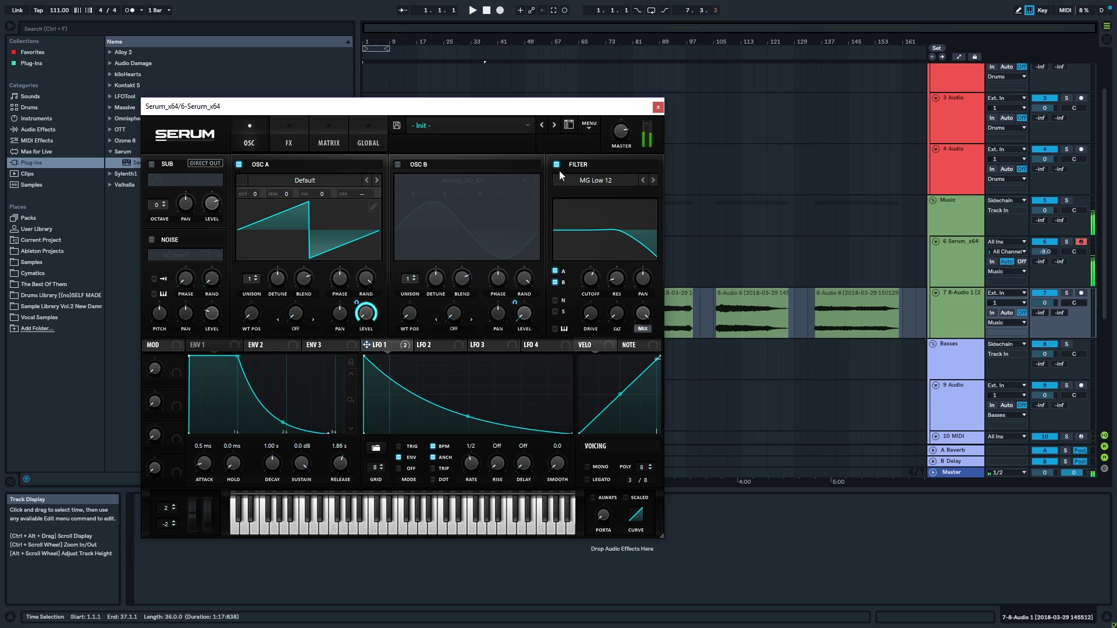
Lower the distortion mix further and bypass the distortion effect.
{"action": "left_click", "coordinate": [288, 140]}
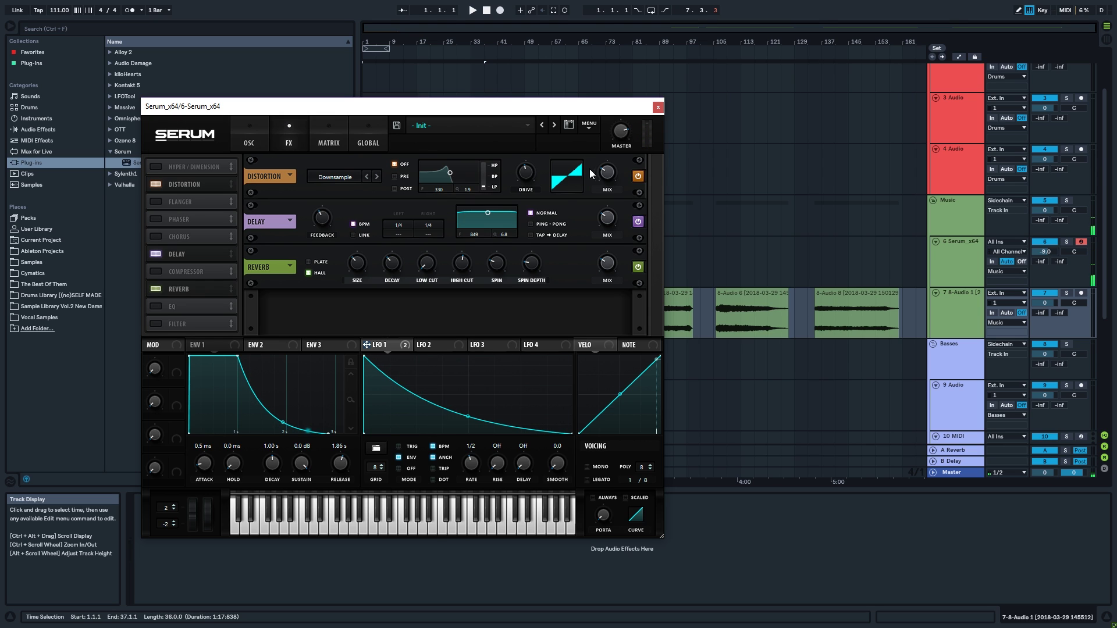
{"action": "left_click_drag", "start_coordinate": [604, 174], "coordinate": [601, 228]}
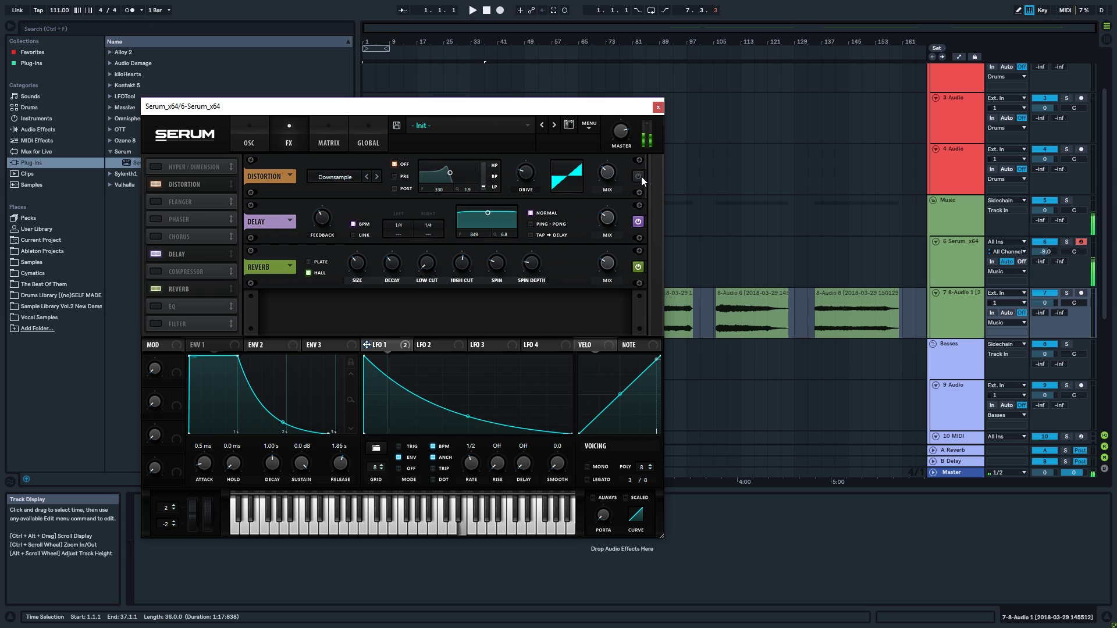
{"action": "left_click", "coordinate": [254, 137]}
Readjust OSC B's level and give it a small LFO 1 modulation depth, leaving OSC B switched off.
{"action": "left_click", "coordinate": [417, 165]}
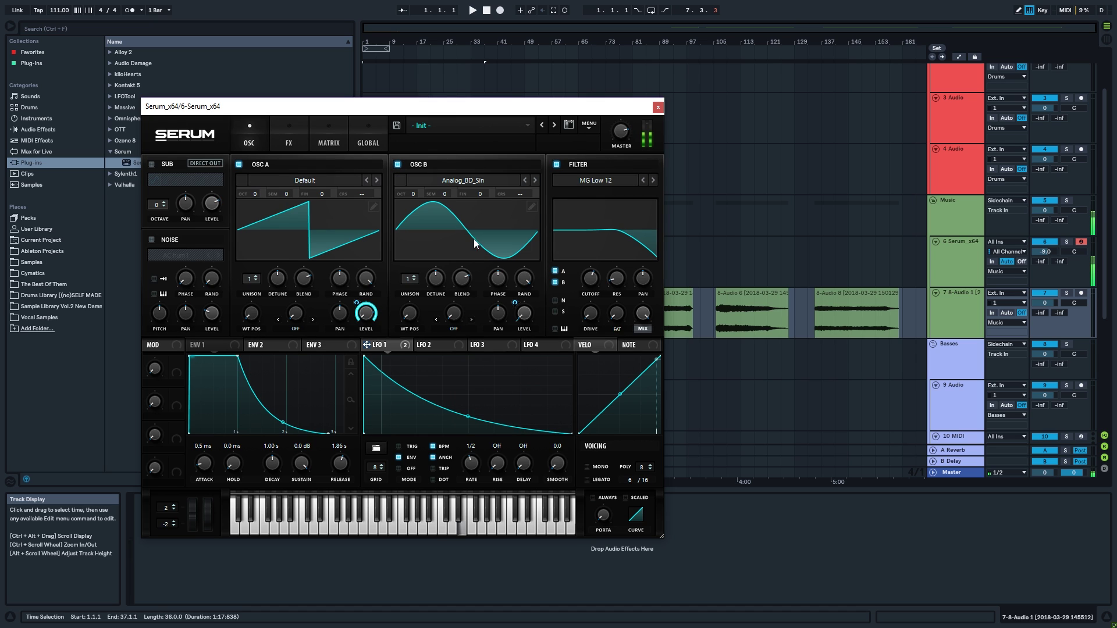
{"action": "left_click_drag", "start_coordinate": [521, 314], "coordinate": [516, 222]}
{"action": "left_click_drag", "start_coordinate": [515, 302], "coordinate": [517, 332]}
{"action": "left_click", "coordinate": [414, 164]}
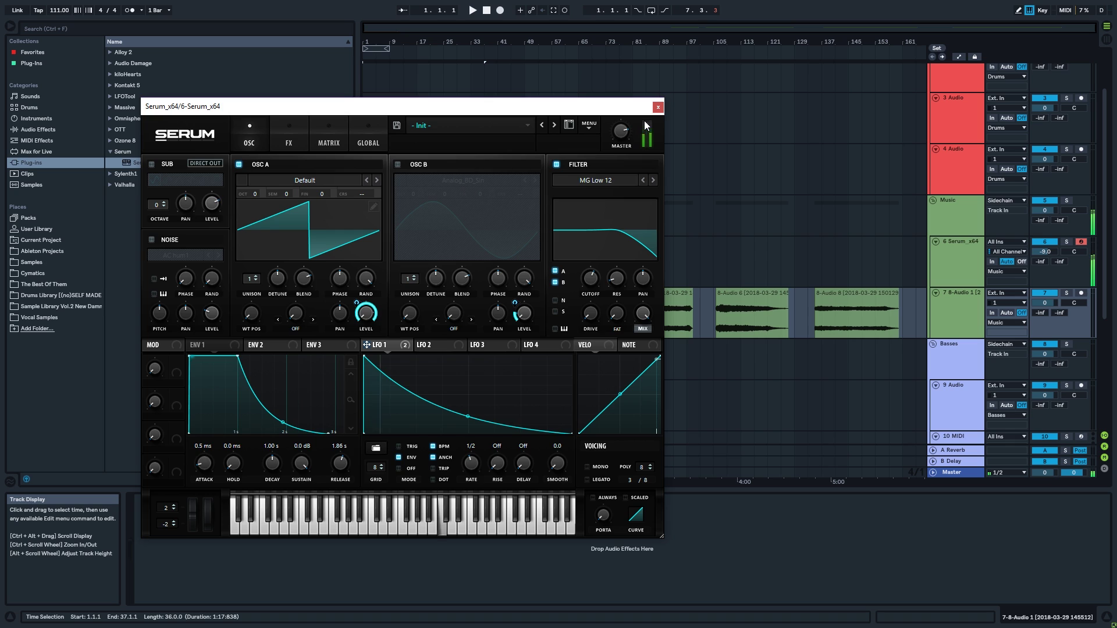
Close the synth window and create an empty 8-bar MIDI clip at the start of the 6 Serum_x64 track.
{"action": "left_click", "coordinate": [658, 107]}
{"action": "left_click", "coordinate": [592, 262]}
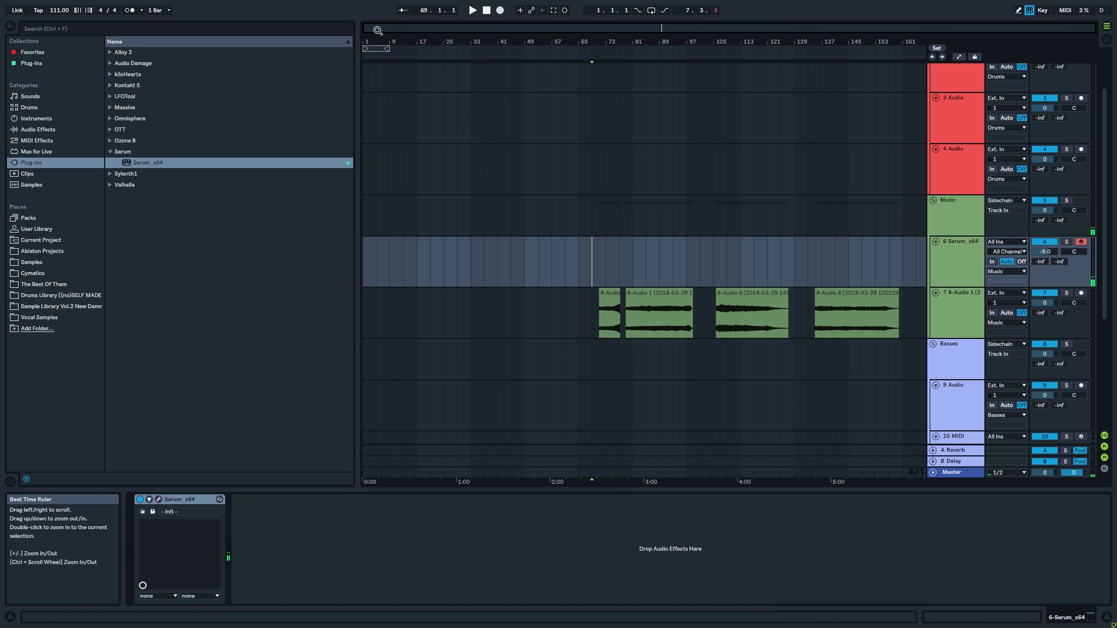
{"action": "left_click_drag", "start_coordinate": [375, 29], "coordinate": [551, 222]}
{"action": "left_click_drag", "start_coordinate": [595, 266], "coordinate": [365, 250]}
{"action": "left_click", "coordinate": [476, 248]}
{"action": "left_click_drag", "start_coordinate": [478, 41], "coordinate": [500, 232]}
{"action": "left_click_drag", "start_coordinate": [501, 232], "coordinate": [501, 235], "text": "ctrl+alt"}
{"action": "left_click_drag", "start_coordinate": [483, 273], "coordinate": [309, 256]}
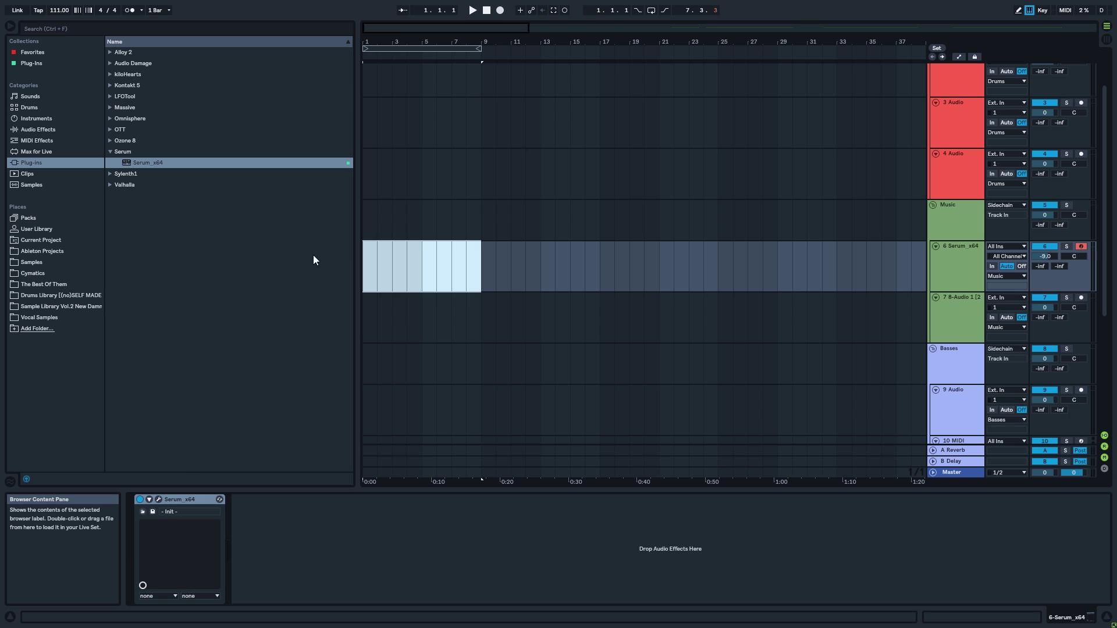
{"action": "key", "text": "ctrl+shift+m"}
Place a C3 note at the start of the clip, with note preview enabled and the note editor enlarged.
{"action": "double_click", "coordinate": [298, 526]}
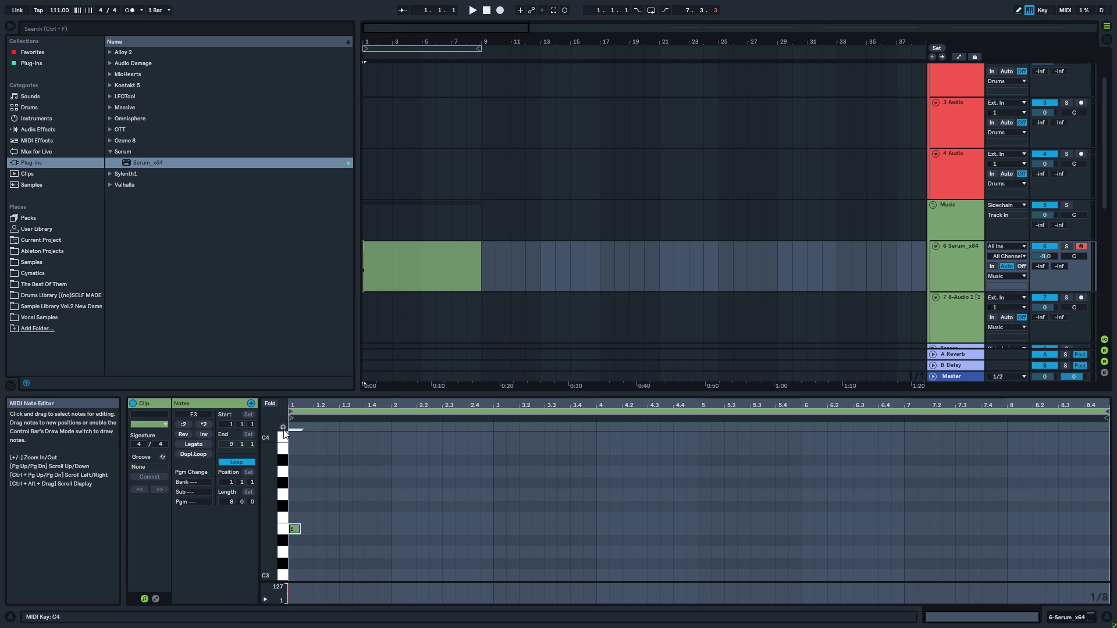
{"action": "left_click", "coordinate": [283, 427]}
{"action": "left_click", "coordinate": [295, 530]}
{"action": "scroll", "coordinate": [337, 506], "scroll_direction": "down", "scroll_amount": 3}
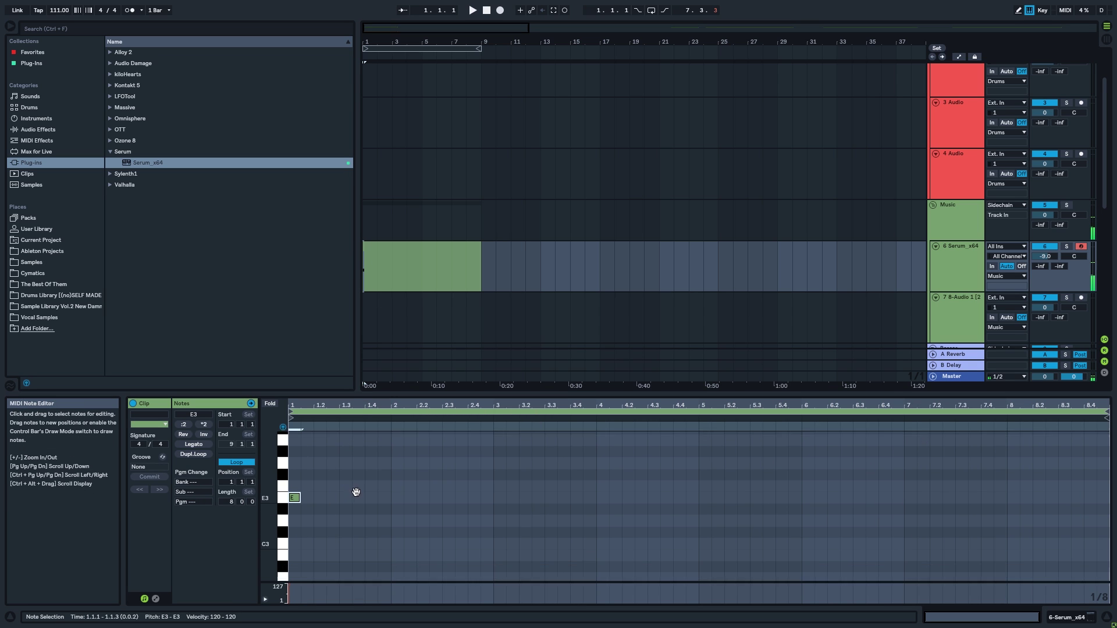
{"action": "left_click_drag", "start_coordinate": [327, 393], "coordinate": [389, 312]}
{"action": "scroll", "coordinate": [308, 448], "scroll_direction": "up", "scroll_amount": 2}
{"action": "left_click_drag", "start_coordinate": [294, 381], "coordinate": [295, 431]}
Add an E3 eighth note right after the C3 note and set the project tempo to 150.
{"action": "left_click_drag", "start_coordinate": [319, 195], "coordinate": [313, 178]}
{"action": "double_click", "coordinate": [308, 381]}
{"action": "left_click_drag", "start_coordinate": [299, 196], "coordinate": [299, 214]}
{"action": "mouse_move", "coordinate": [60, 12]}
{"action": "left_mouse_down"}
{"action": "mouse_move", "coordinate": [61, 0]}
{"action": "mouse_move", "coordinate": [61, 10]}
{"action": "left_mouse_up"}
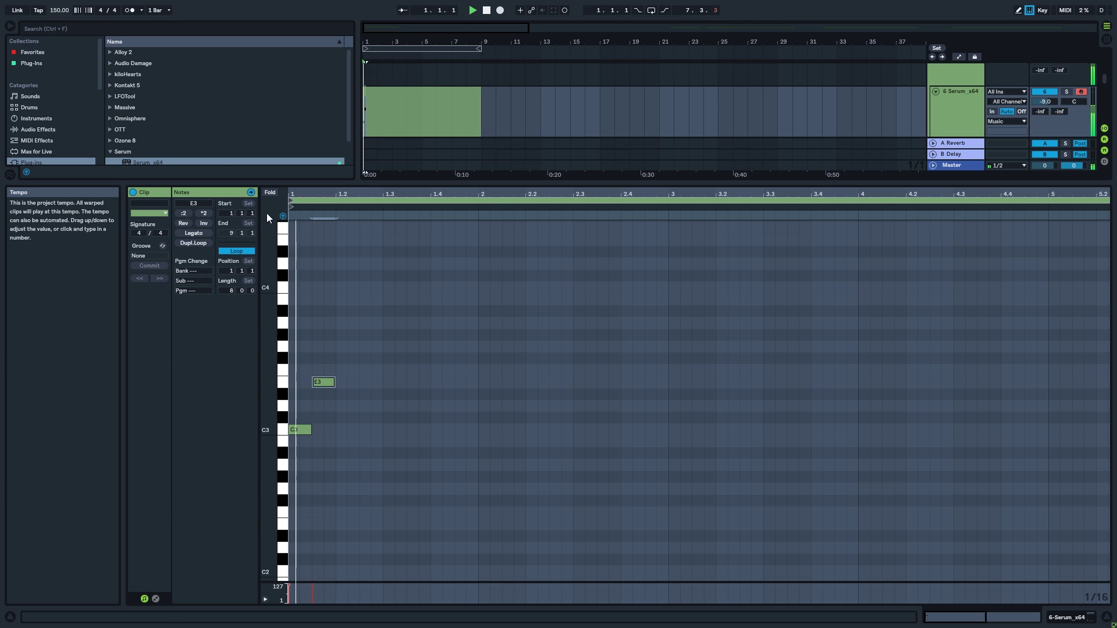
Continue the melody with E4, B3 and C4 eighth notes, repeat the five-note figure from beat 1.4, and play it.
{"action": "double_click", "coordinate": [351, 286]}
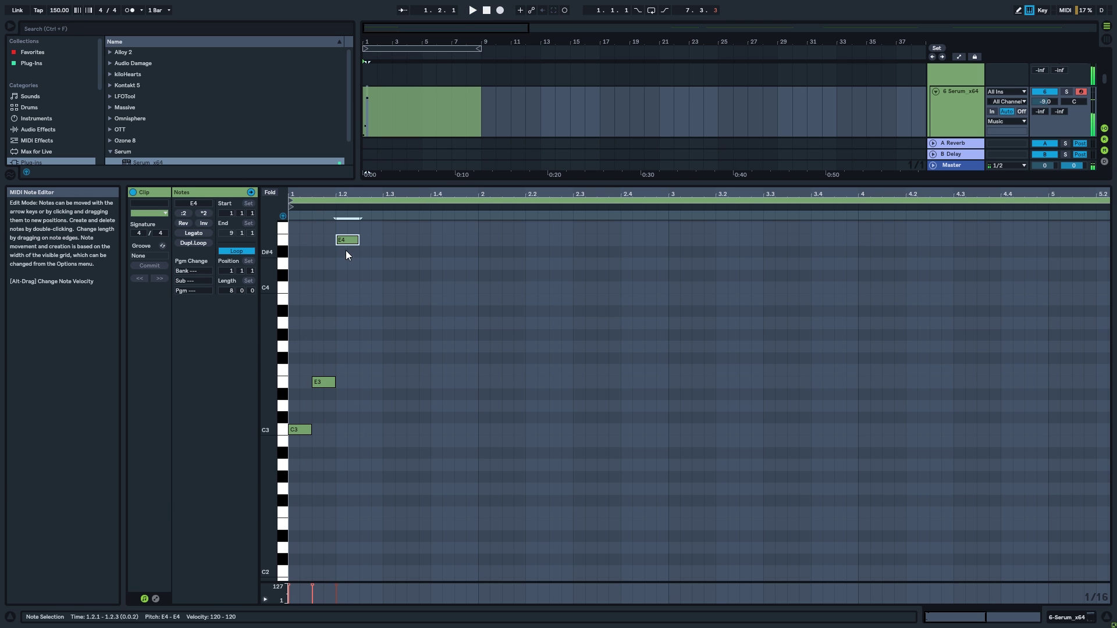
{"action": "scroll", "coordinate": [347, 254], "scroll_direction": "up", "scroll_amount": 1}
{"action": "double_click", "coordinate": [369, 314]}
{"action": "key", "text": "ctrl+d"}
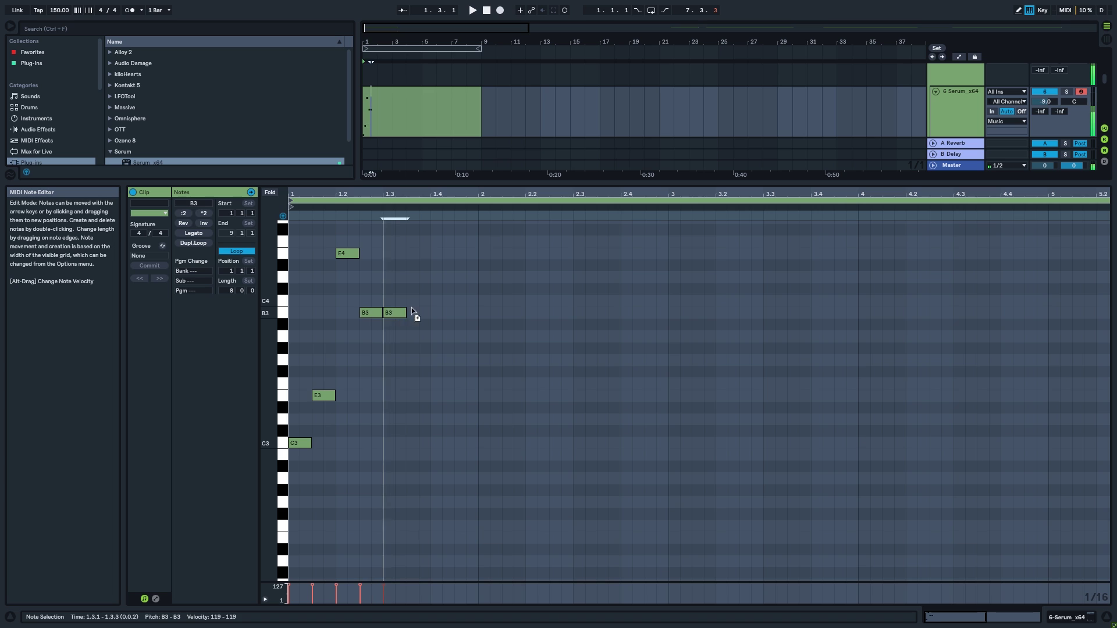
{"action": "left_click_drag", "start_coordinate": [401, 302], "coordinate": [532, 303]}
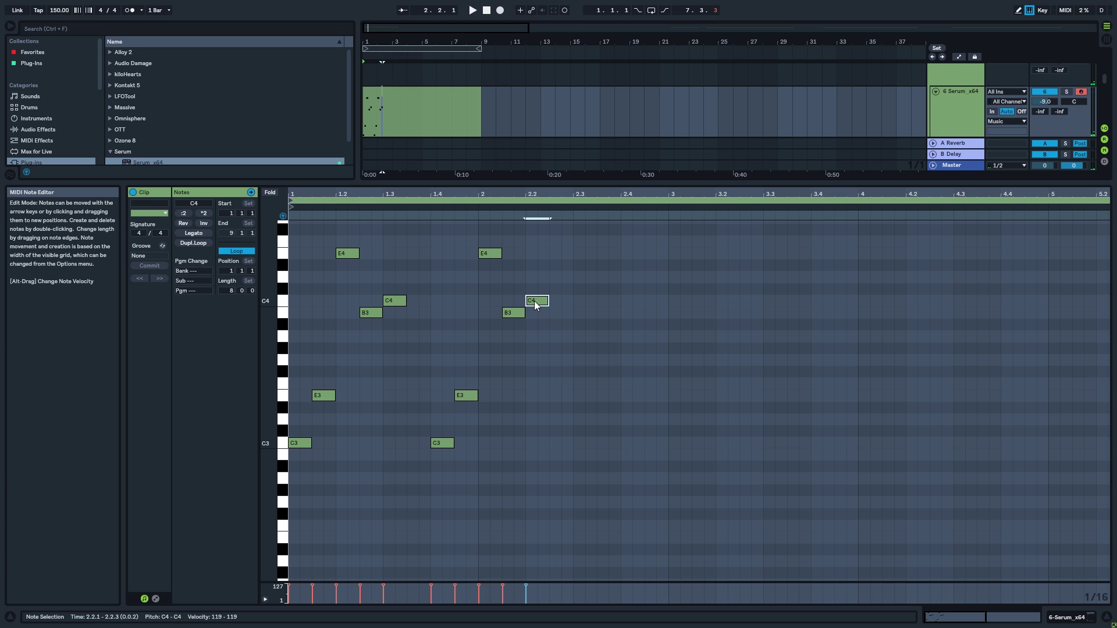
{"action": "key", "text": "space"}
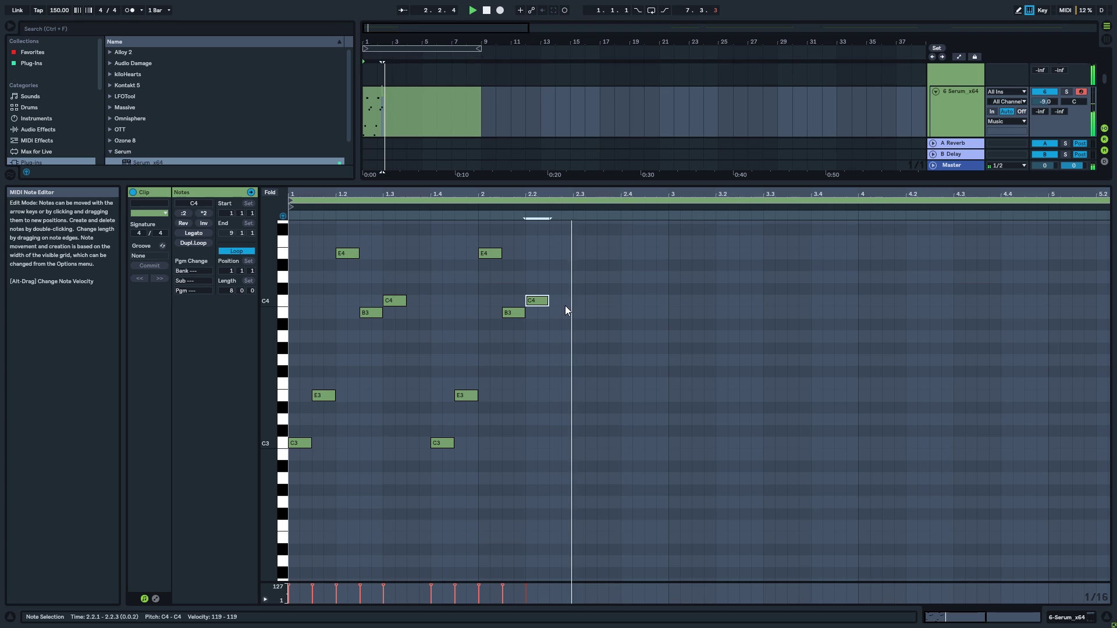
Add the eighth notes B3, C4, B3, E3 and D3 from the start of bar 3 and play from 2.4.2.
{"action": "left_click_drag", "start_coordinate": [535, 299], "coordinate": [706, 302]}
{"action": "left_click_drag", "start_coordinate": [705, 302], "coordinate": [733, 320]}
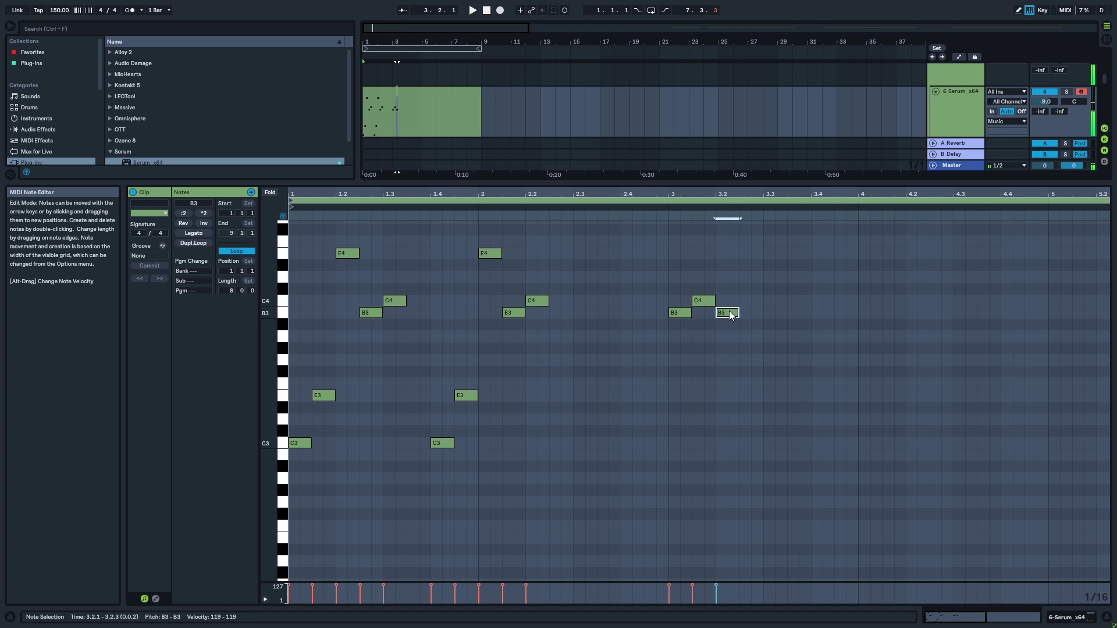
{"action": "double_click", "coordinate": [751, 444]}
{"action": "double_click", "coordinate": [774, 419]}
{"action": "left_click", "coordinate": [629, 412]}
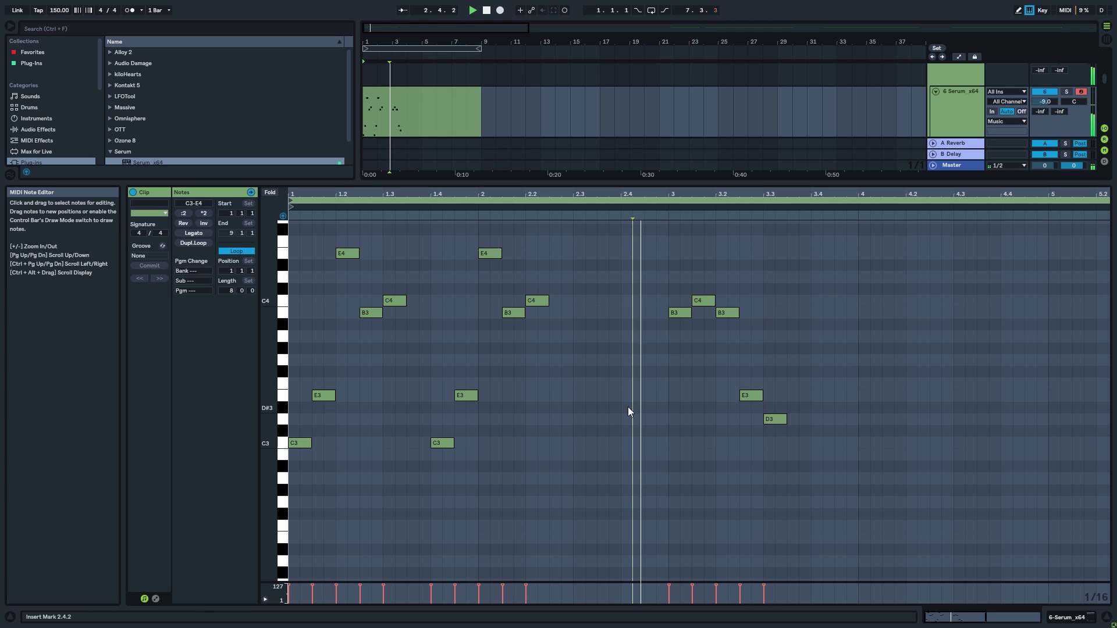
Lower the phrase's last note, at beat 3.3, to B2 and audition the passage around it.
{"action": "left_click", "coordinate": [772, 420]}
{"action": "left_click_drag", "start_coordinate": [773, 421], "coordinate": [759, 445]}
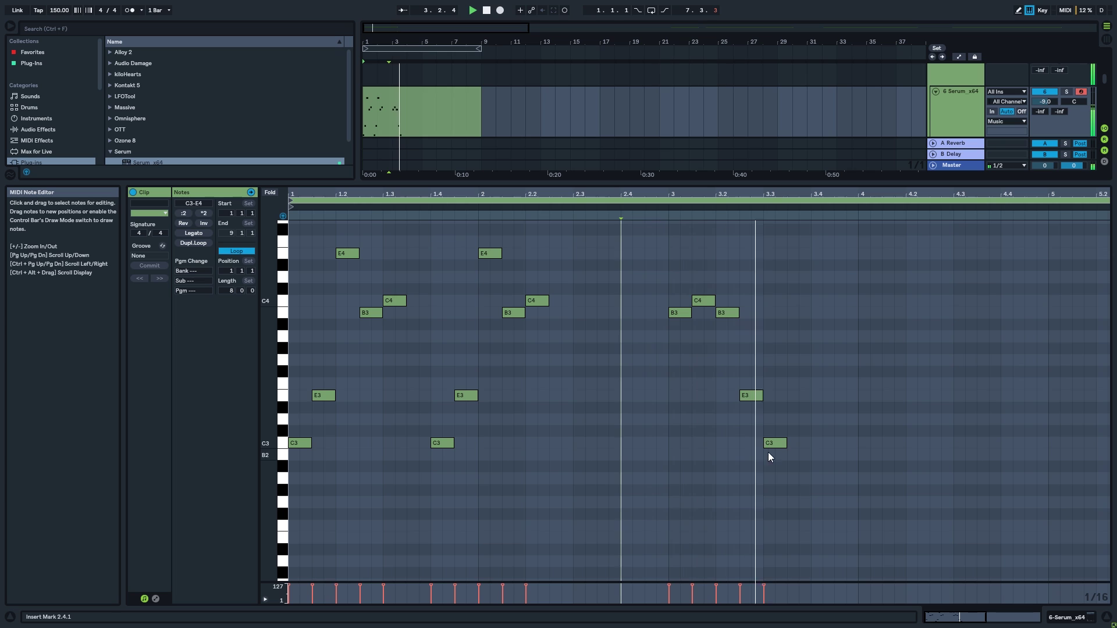
{"action": "mouse_move", "coordinate": [779, 445]}
{"action": "left_mouse_down"}
{"action": "mouse_move", "coordinate": [777, 479]}
{"action": "mouse_move", "coordinate": [783, 459]}
{"action": "left_mouse_up"}
{"action": "left_click", "coordinate": [654, 468]}
{"action": "key", "text": "space"}
{"action": "key", "text": "space"}
{"action": "left_click", "coordinate": [632, 455]}
{"action": "key", "text": "space"}
{"action": "key", "text": "shift+Up"}
{"action": "key", "text": "shift+Down"}
{"action": "left_click", "coordinate": [634, 439]}
{"action": "key", "text": "space"}
Duplicate the five-note figure of bar 3, move the copy to start at beat 3.4, and play it.
{"action": "left_click_drag", "start_coordinate": [734, 194], "coordinate": [735, 178]}
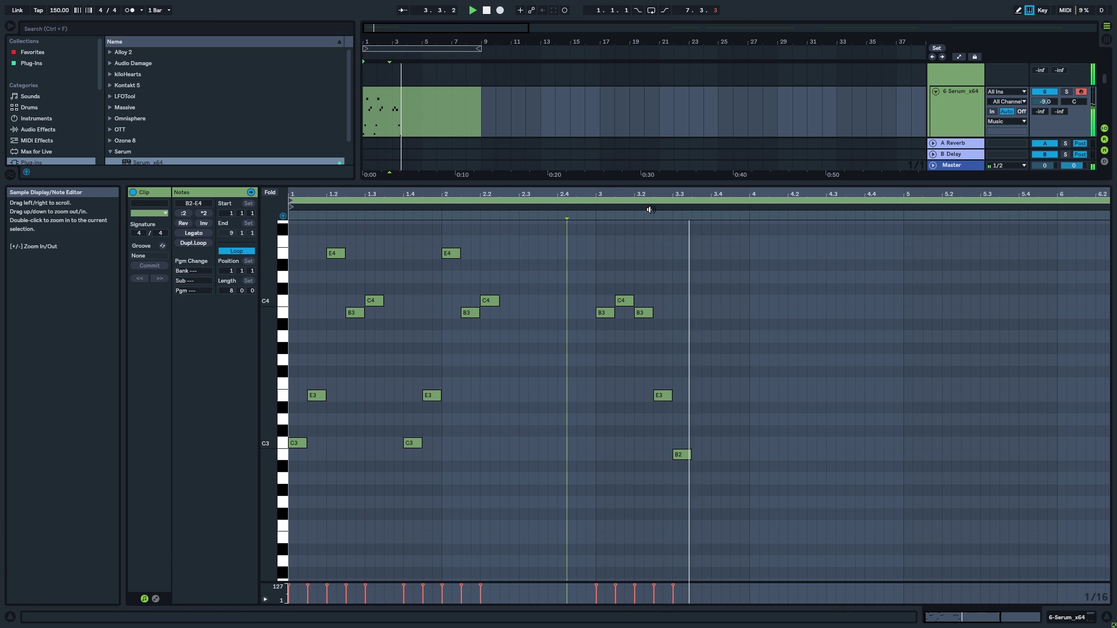
{"action": "left_click_drag", "start_coordinate": [749, 470], "coordinate": [597, 245]}
{"action": "key", "text": "ctrl+d"}
{"action": "left_click", "coordinate": [743, 389]}
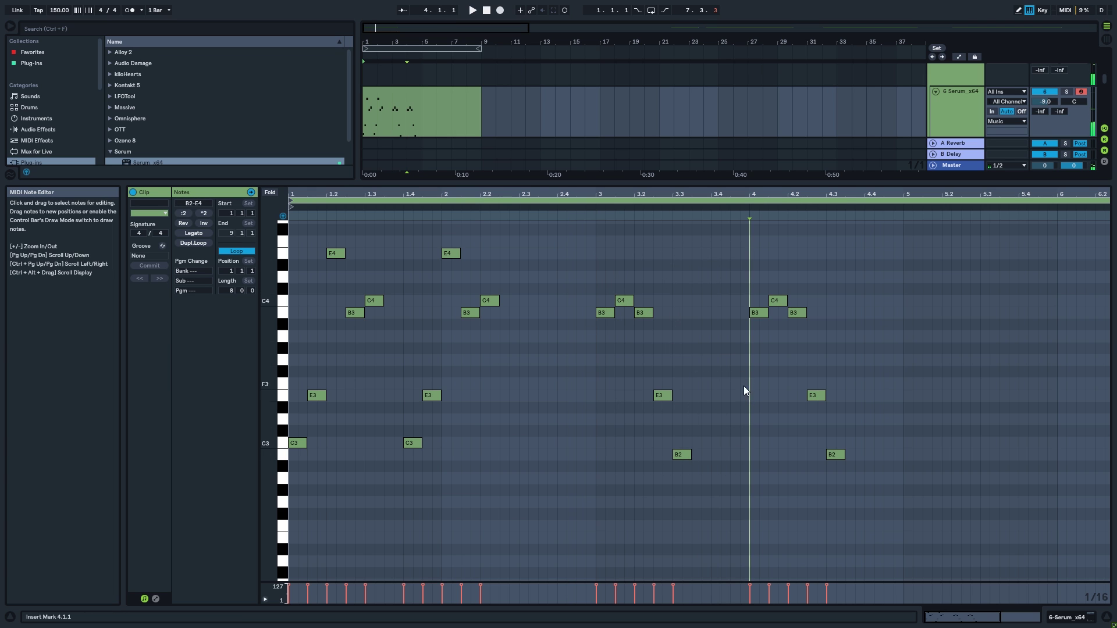
{"action": "left_click_drag", "start_coordinate": [753, 314], "coordinate": [715, 313]}
{"action": "left_click", "coordinate": [599, 362]}
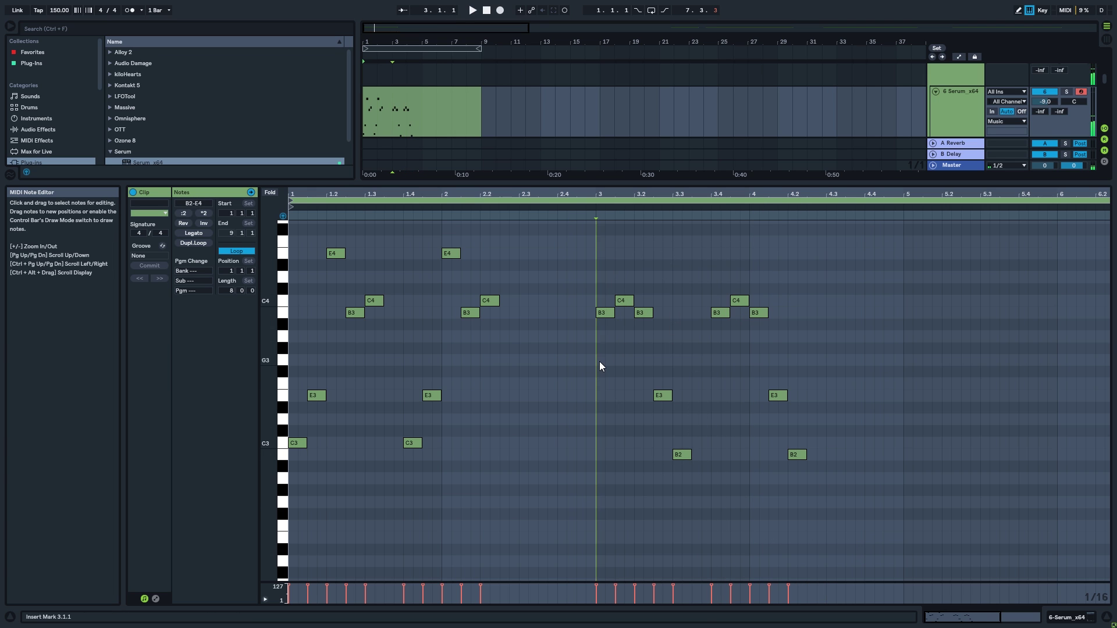
{"action": "left_click", "coordinate": [632, 371]}
{"action": "left_click", "coordinate": [741, 378]}
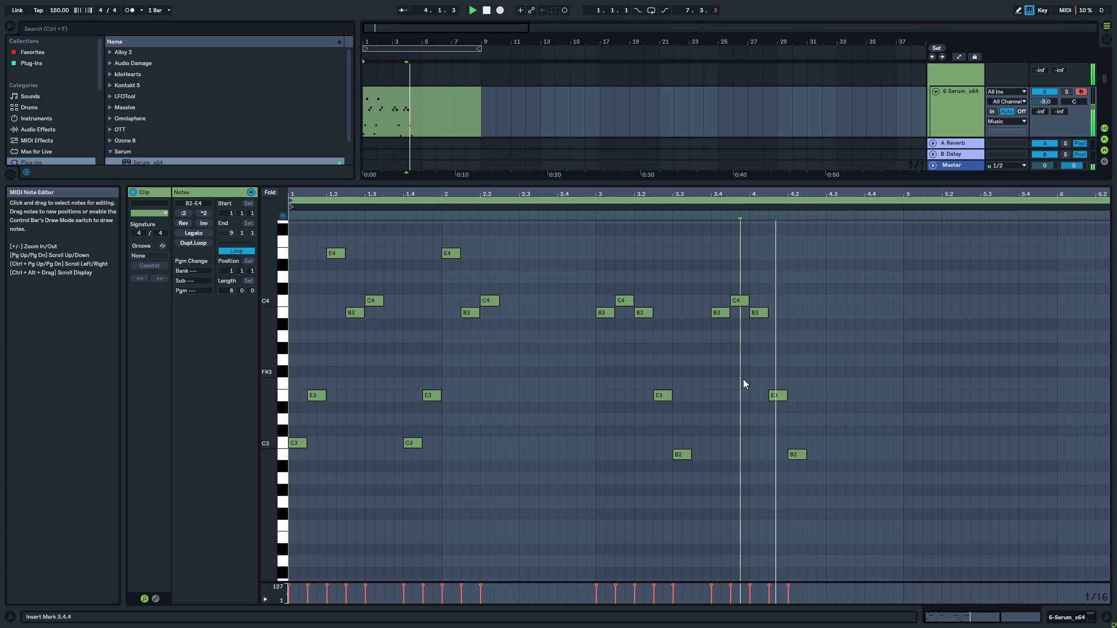
Raise the copied figure's last note to C3 and add eighth notes C3, D3, E3 and B3 from beat 4.3.
{"action": "left_click_drag", "start_coordinate": [794, 454], "coordinate": [892, 388]}
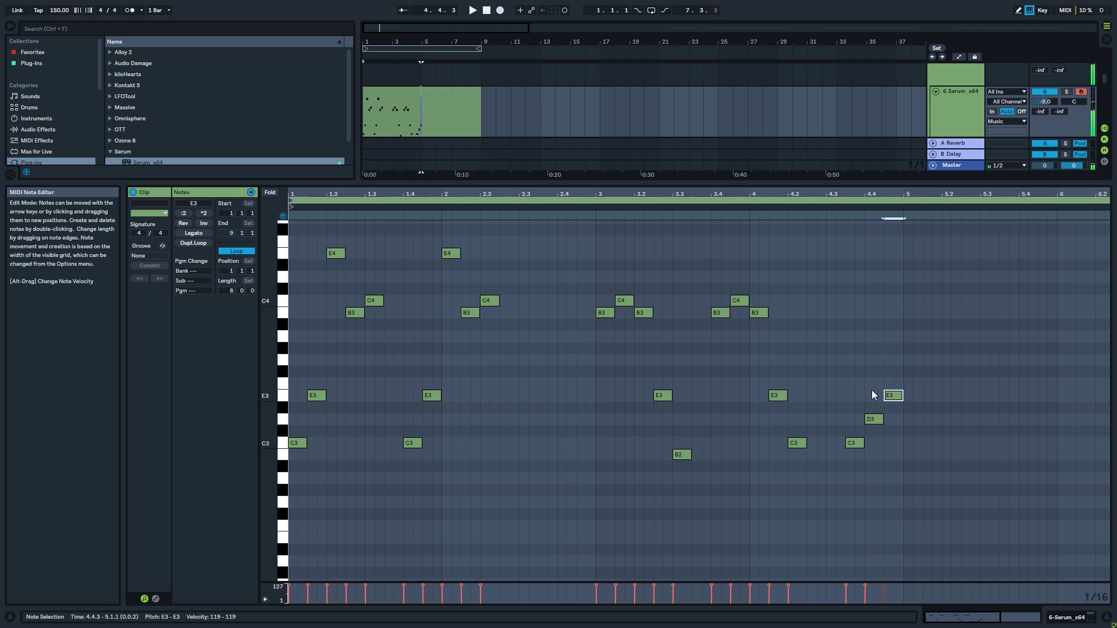
{"action": "left_click", "coordinate": [836, 394]}
{"action": "left_click_drag", "start_coordinate": [923, 371], "coordinate": [852, 452]}
{"action": "left_click_drag", "start_coordinate": [859, 445], "coordinate": [889, 355]}
{"action": "left_click", "coordinate": [838, 446]}
{"action": "left_click", "coordinate": [855, 419]}
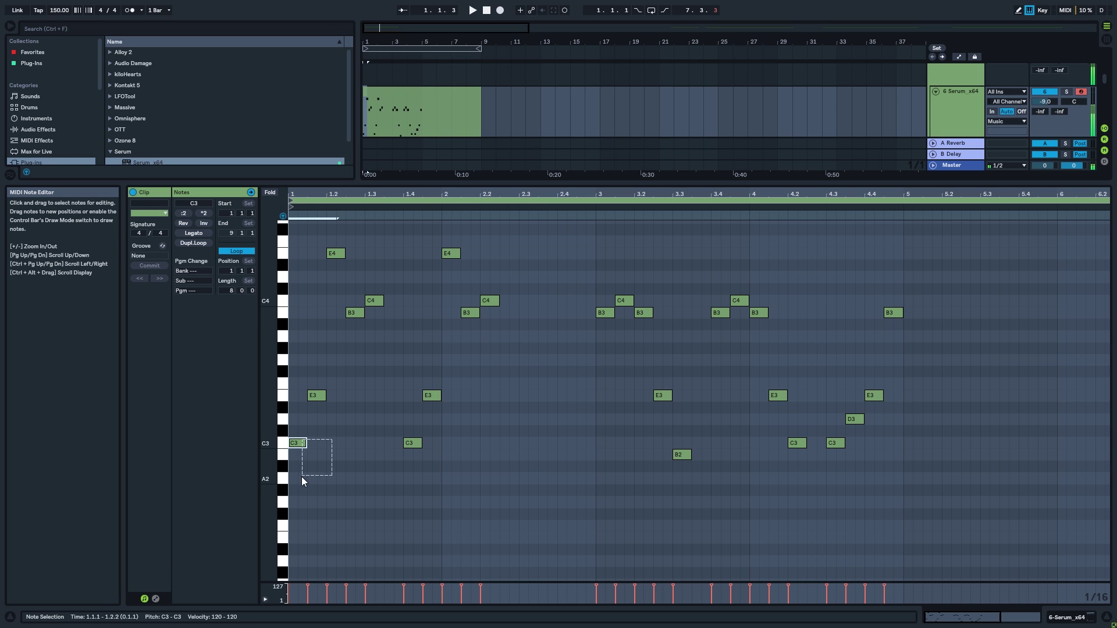
Duplicate the four-bar melody in the arrangement, consolidate both parts into one eight-bar clip, and play it.
{"action": "left_click_drag", "start_coordinate": [417, 123], "coordinate": [366, 100]}
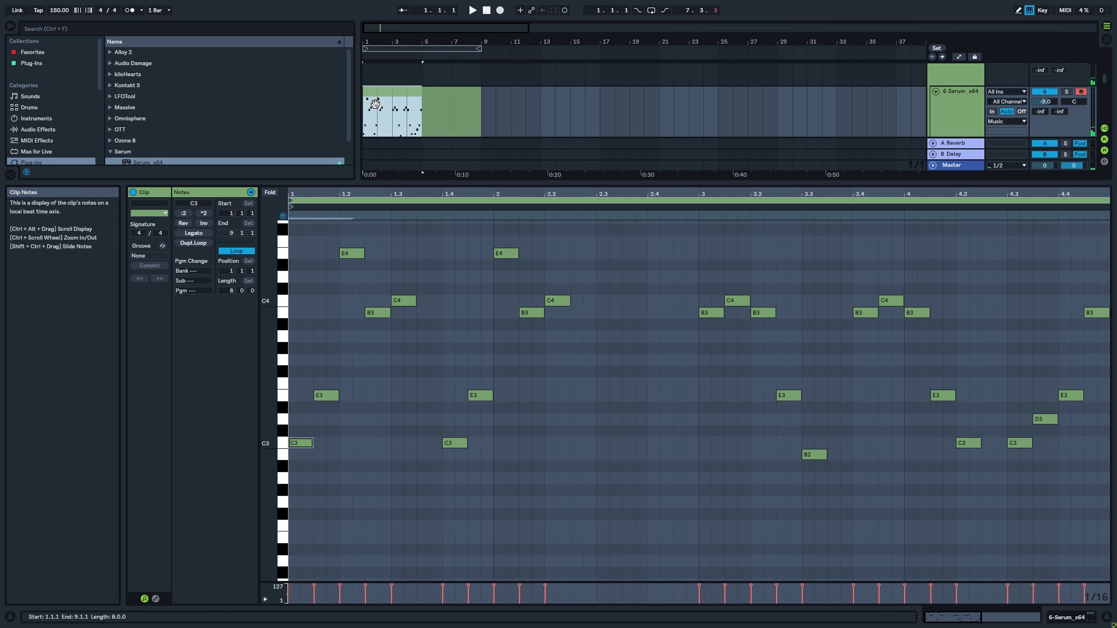
{"action": "key", "text": "ctrl+d"}
{"action": "left_click", "coordinate": [393, 93], "text": "shift"}
{"action": "key", "text": "ctrl+j"}
{"action": "key", "text": "space"}
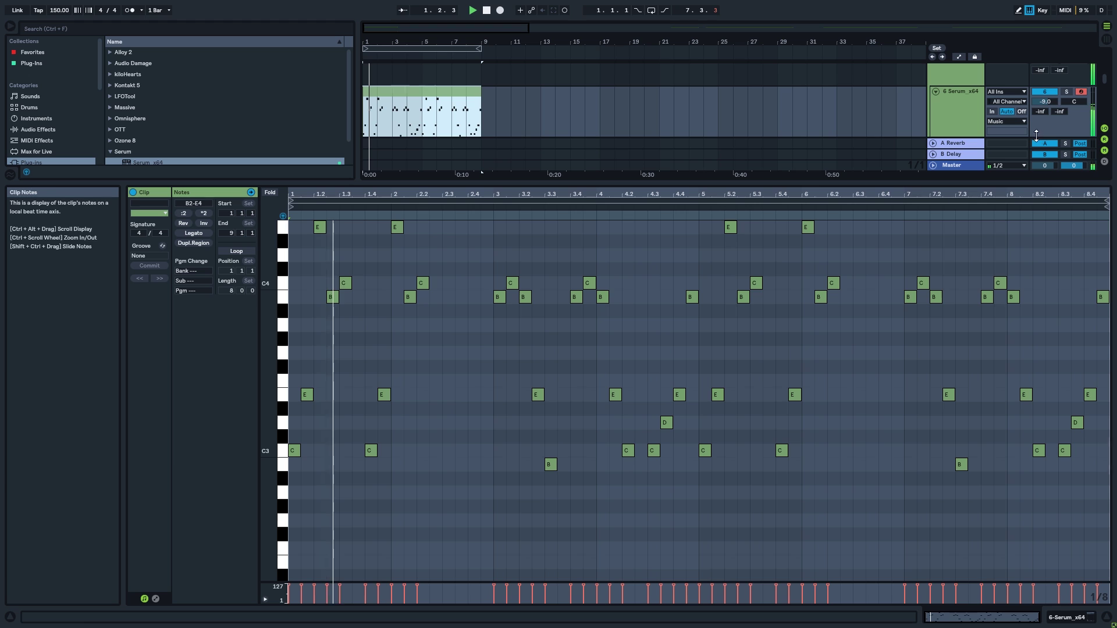
Lower the Serum track's volume to -10.3 dB and open the Serum window beside the clip's note editor.
{"action": "left_click_drag", "start_coordinate": [1045, 102], "coordinate": [1045, 108]}
{"action": "key", "text": "shift+Tab"}
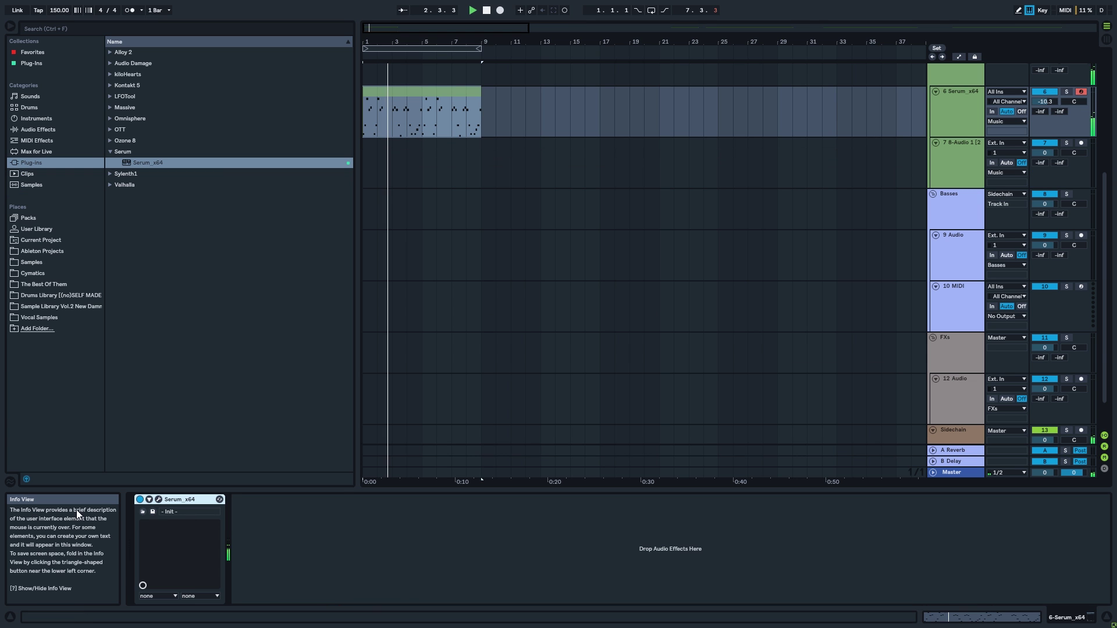
{"action": "left_click", "coordinate": [159, 503]}
{"action": "left_click_drag", "start_coordinate": [588, 119], "coordinate": [186, 95]}
{"action": "key", "text": "shift+Tab"}
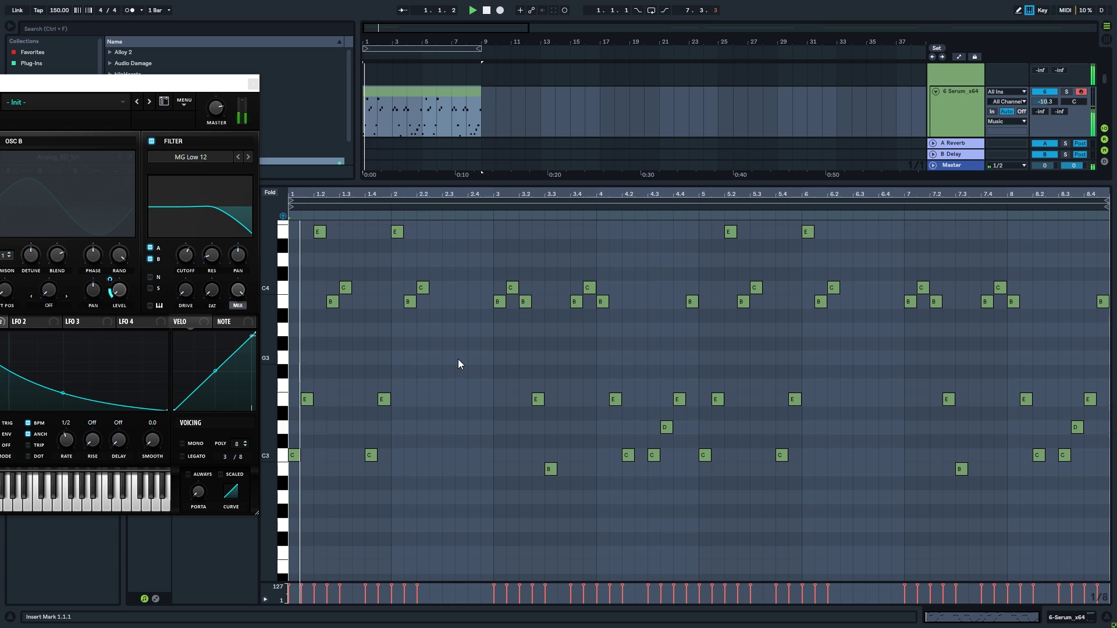
Lower the B3 notes at beats 3.1, 3.4 and 4.1 by an octave, keeping the one at 3.2 on B3.
{"action": "left_click_drag", "start_coordinate": [466, 309], "coordinate": [622, 302]}
{"action": "key", "text": "shift+Down"}
{"action": "key", "text": "space"}
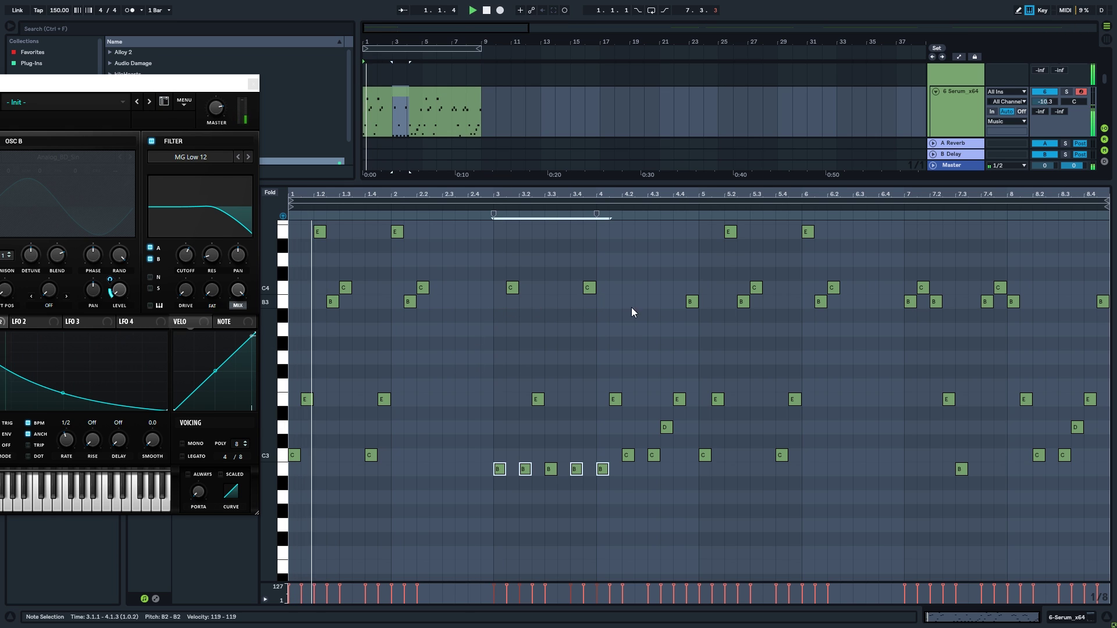
{"action": "key", "text": "space"}
{"action": "left_click", "coordinate": [525, 469]}
{"action": "key", "text": "shift+Up"}
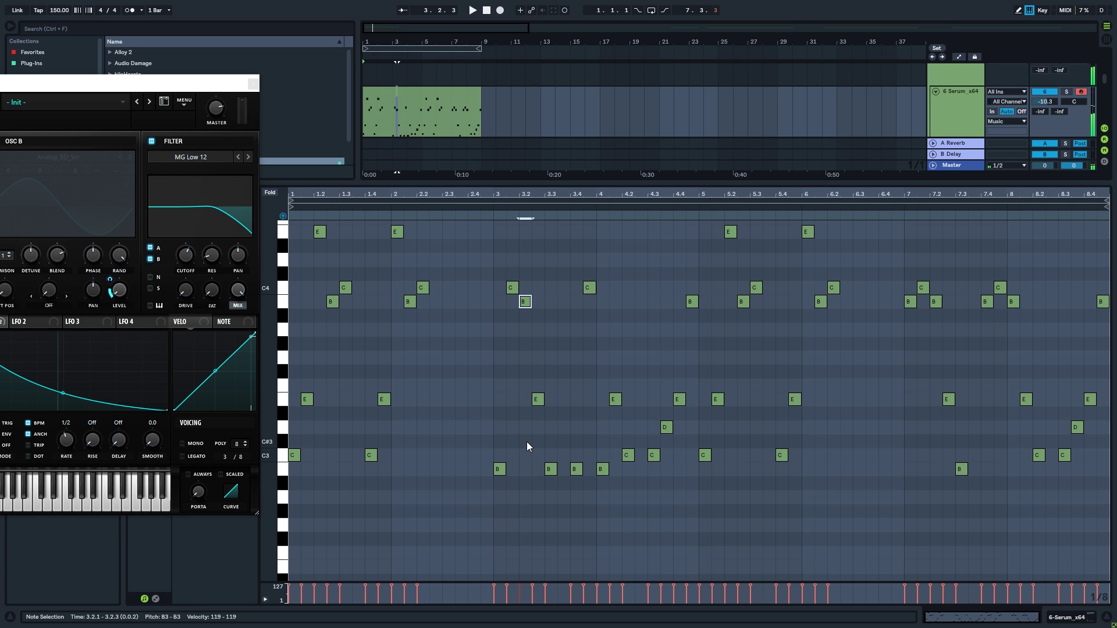
Try the note at beat 3.3 on C3, settle it on A2, and play the melody.
{"action": "key", "text": "alt+Left"}
{"action": "left_click", "coordinate": [548, 443]}
{"action": "left_click", "coordinate": [550, 469]}
{"action": "key", "text": "Up"}
{"action": "key", "text": "space"}
{"action": "left_click", "coordinate": [490, 418]}
{"action": "key", "text": "space"}
{"action": "left_click", "coordinate": [553, 458]}
{"action": "left_click_drag", "start_coordinate": [555, 461], "coordinate": [554, 503]}
{"action": "left_click", "coordinate": [480, 508]}
{"action": "key", "text": "space"}
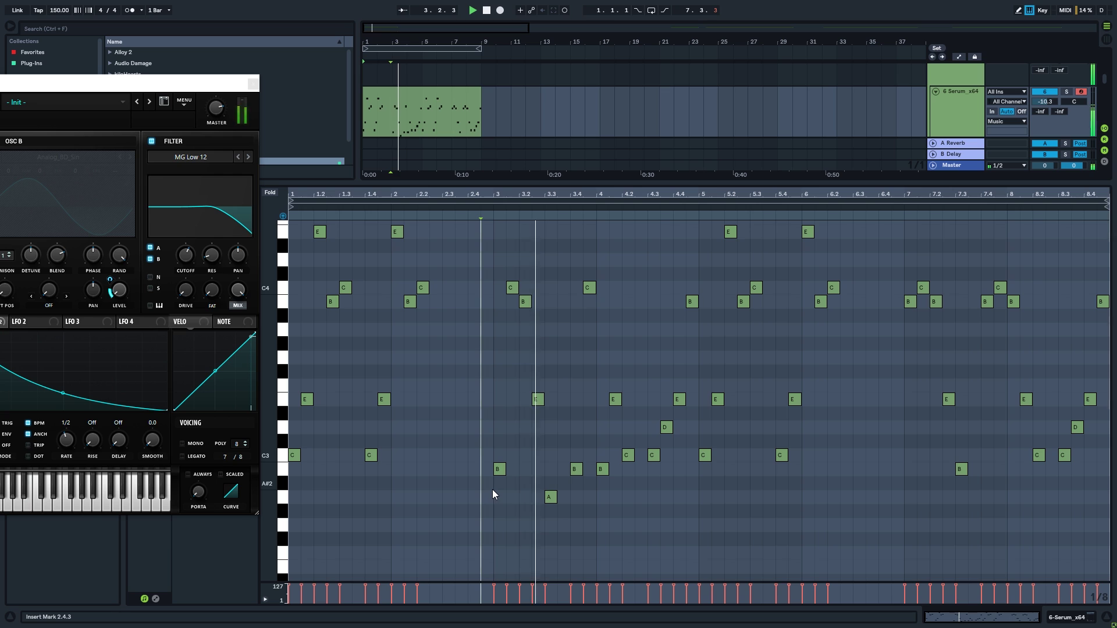
{"action": "key", "text": "space"}
{"action": "key", "text": "space"}
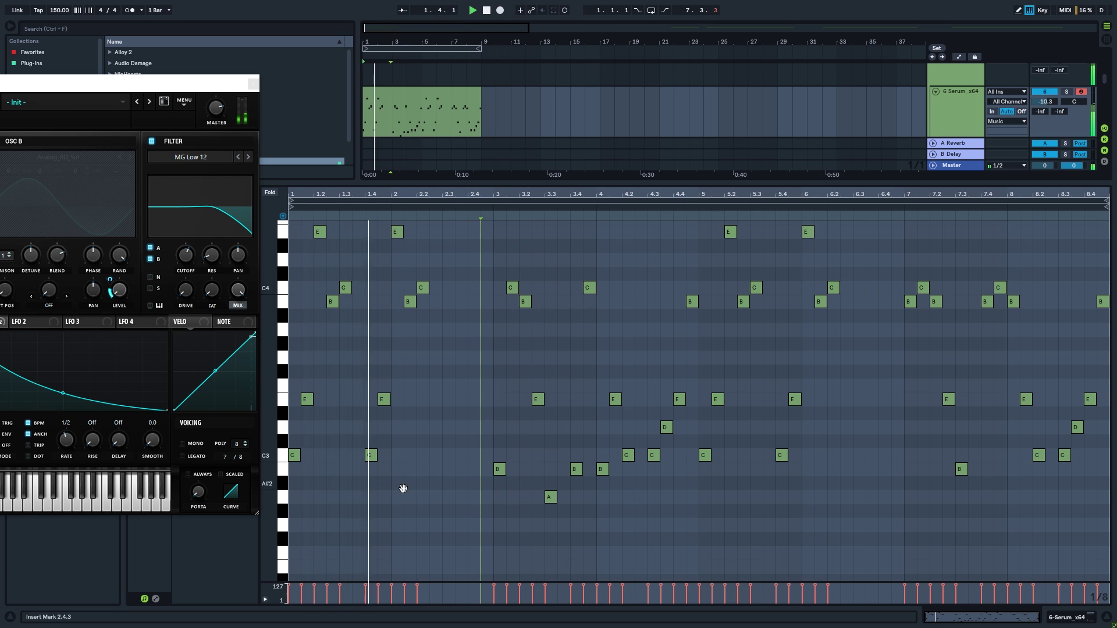
Lower the B2 notes at beats 3.1 and 3.4 to A2 and play the change.
{"action": "scroll", "coordinate": [407, 477], "scroll_direction": "up", "scroll_amount": 1}
{"action": "left_click_drag", "start_coordinate": [215, 83], "coordinate": [152, 96]}
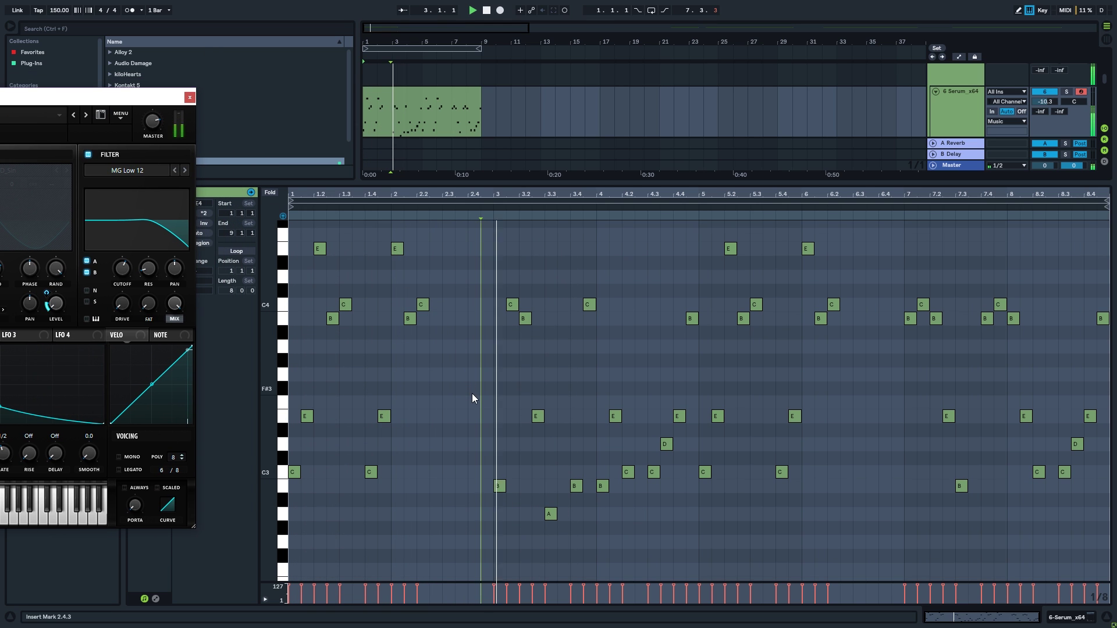
{"action": "left_click_drag", "start_coordinate": [499, 487], "coordinate": [499, 513]}
{"action": "key", "text": "space"}
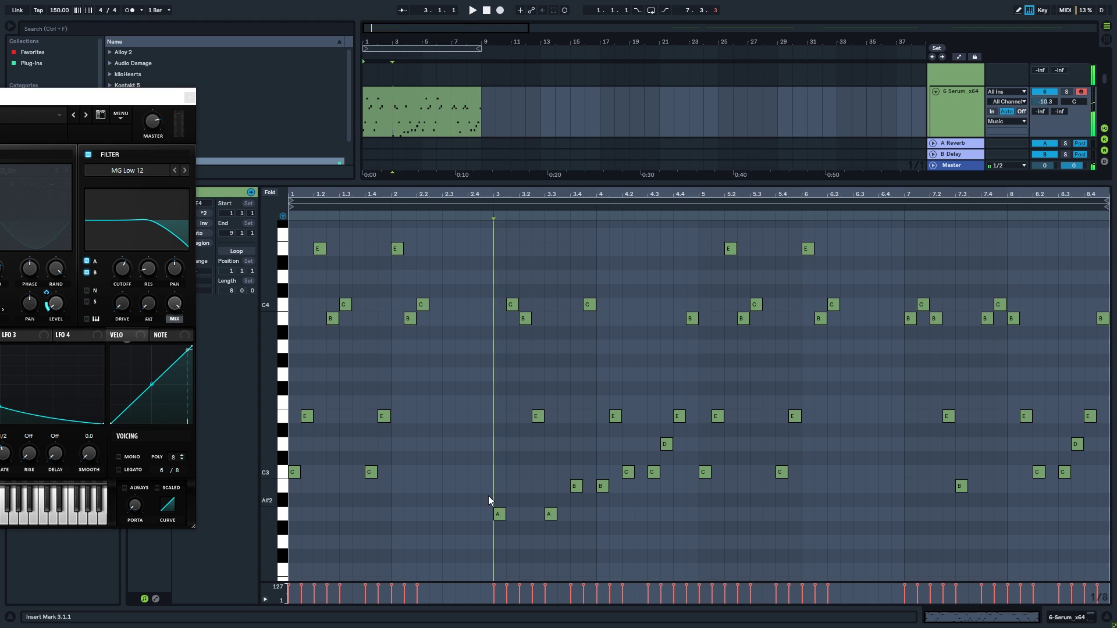
{"action": "left_click_drag", "start_coordinate": [576, 487], "coordinate": [576, 513]}
{"action": "key", "text": "space"}
Move the note at beat 4.1 back up to B3 and play from beat 2.3.3.
{"action": "double_click", "coordinate": [602, 514]}
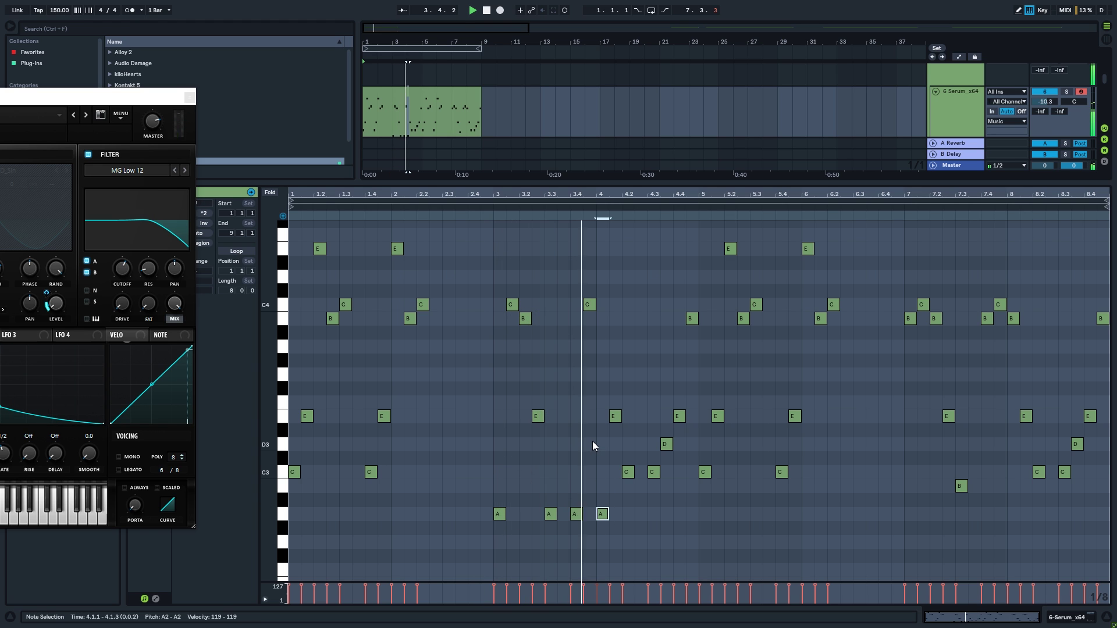
{"action": "key", "text": "Up"}
{"action": "key", "text": "Up"}
{"action": "key", "text": "shift+Up"}
{"action": "left_click", "coordinate": [461, 392]}
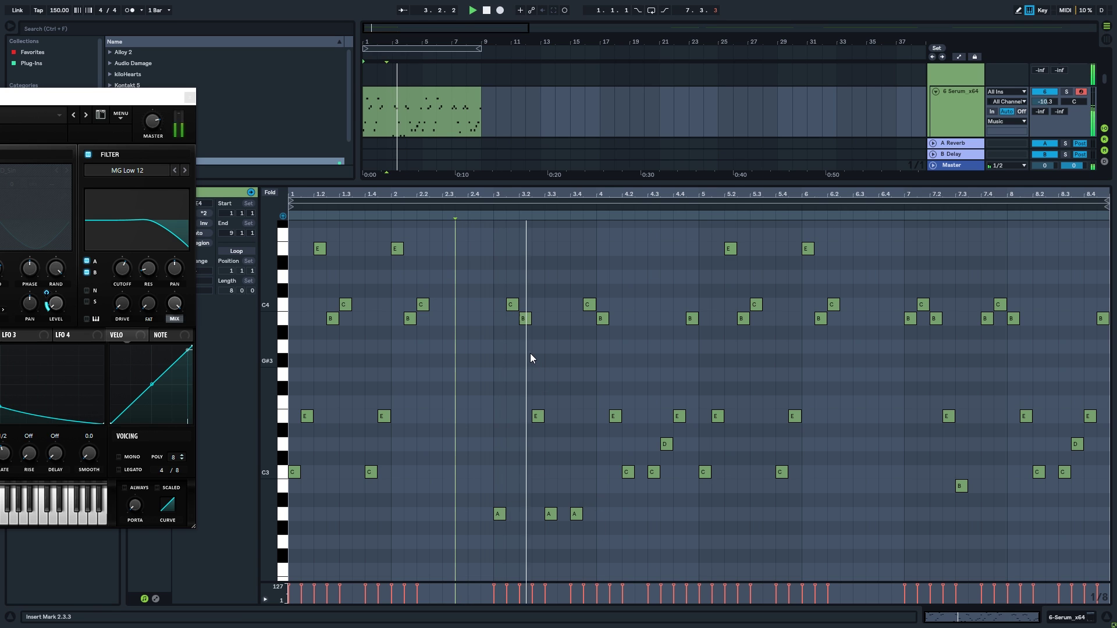
Raise the A2 notes at beats 3.3 and 3.4 by an octave to A3.
{"action": "left_click", "coordinate": [550, 514]}
{"action": "key", "text": "space"}
{"action": "key", "text": "shift+Up"}
{"action": "left_click", "coordinate": [578, 483]}
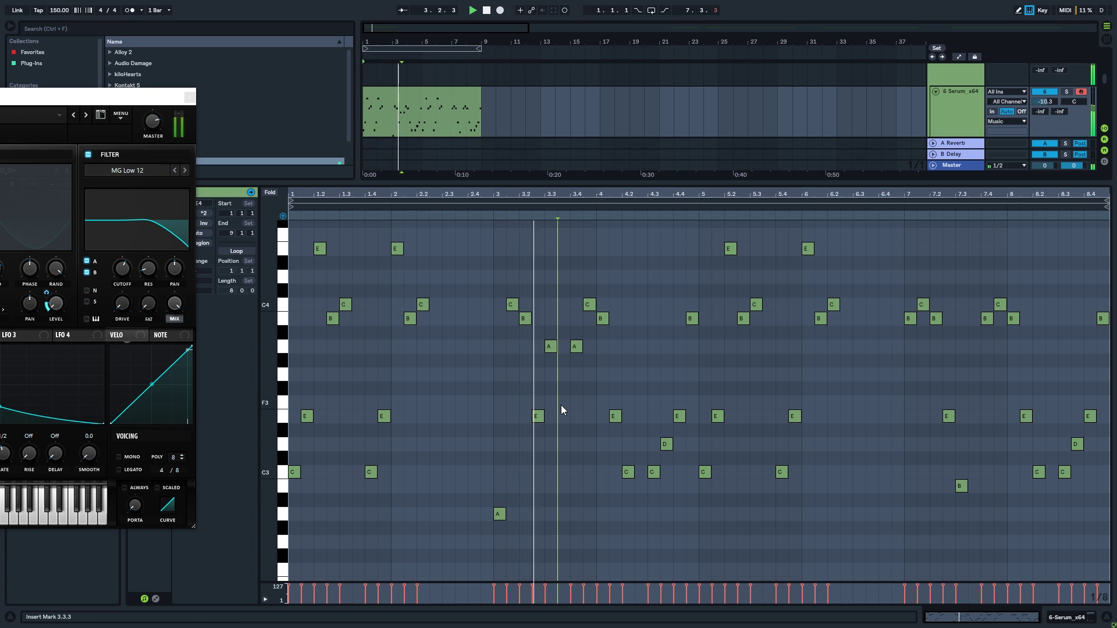
Set the note at beat 3.3 to G3, return the one at 3.4 to A2, and play from beat 2.4.3.
{"action": "left_click_drag", "start_coordinate": [560, 374], "coordinate": [539, 334]}
{"action": "left_click_drag", "start_coordinate": [585, 375], "coordinate": [572, 330]}
{"action": "key", "text": "shift+Down"}
{"action": "left_click", "coordinate": [485, 442]}
{"action": "key", "text": "space"}
{"action": "key", "text": "space"}
{"action": "left_click", "coordinate": [558, 381]}
{"action": "left_click", "coordinate": [503, 380]}
{"action": "left_click", "coordinate": [484, 396]}
{"action": "key", "text": "space"}
{"action": "key", "text": "space"}
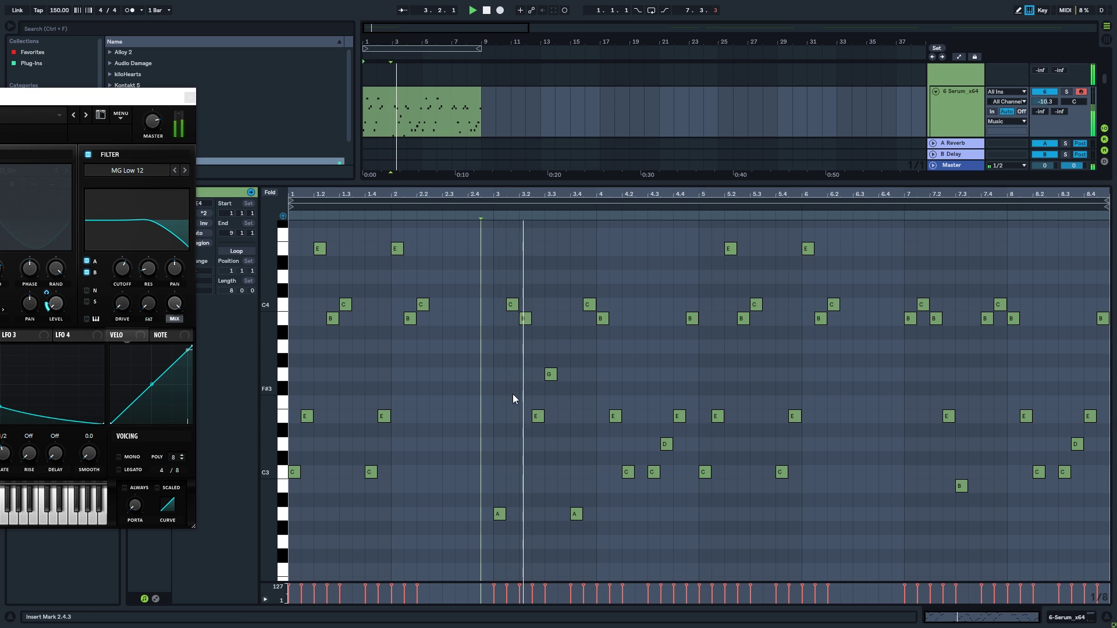
{"action": "key", "text": "space"}
Raise the C3 note at beat 4.2 to G3 and play from bar 4.
{"action": "left_click", "coordinate": [582, 514]}
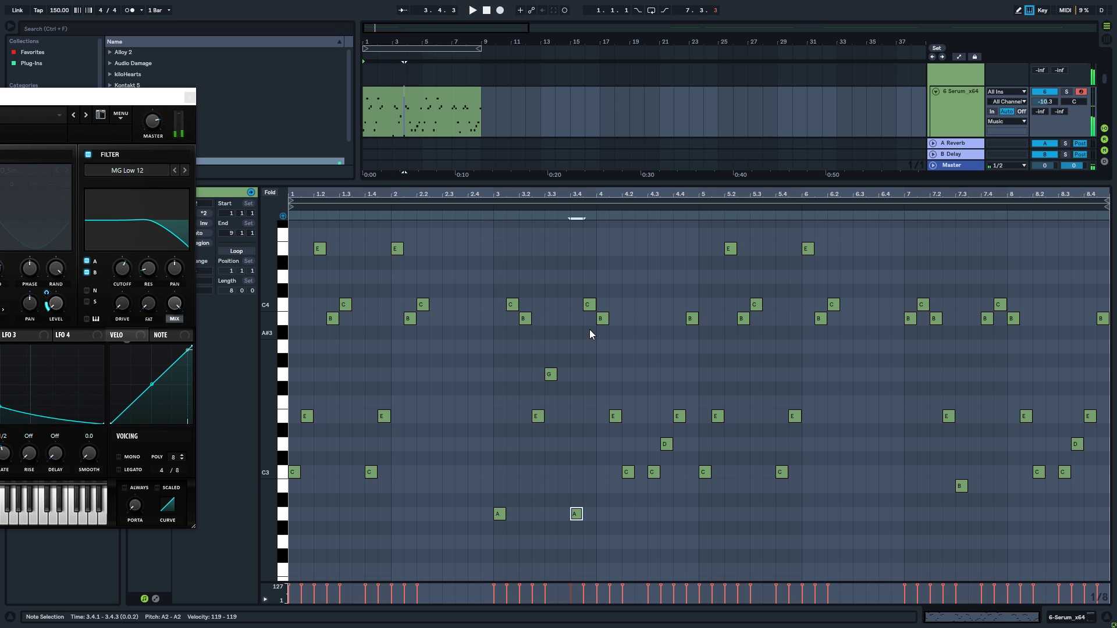
{"action": "left_click", "coordinate": [615, 417]}
{"action": "left_click_drag", "start_coordinate": [628, 474], "coordinate": [629, 376]}
{"action": "left_click", "coordinate": [598, 386]}
{"action": "key", "text": "space"}
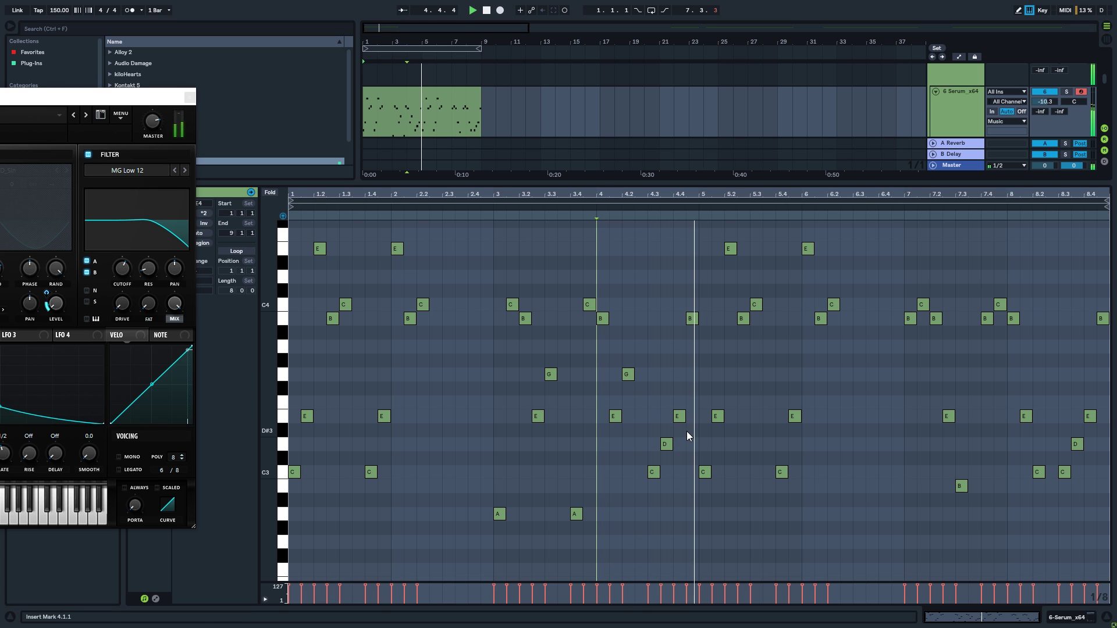
{"action": "key", "text": "space"}
Replace bars 5 to 8 with a copy of the edited bars 1 to 4 in one clip, and show Serum's effects.
{"action": "key", "text": "space"}
{"action": "left_click_drag", "start_coordinate": [425, 124], "coordinate": [463, 138]}
{"action": "left_click", "coordinate": [410, 108]}
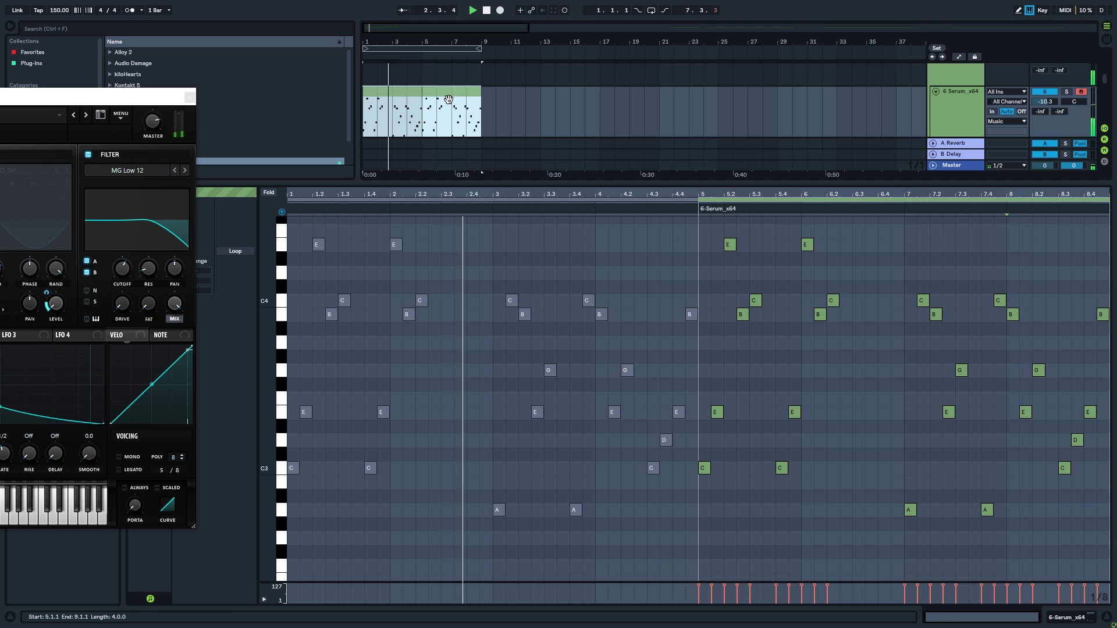
{"action": "left_click_drag", "start_coordinate": [116, 97], "coordinate": [367, 110]}
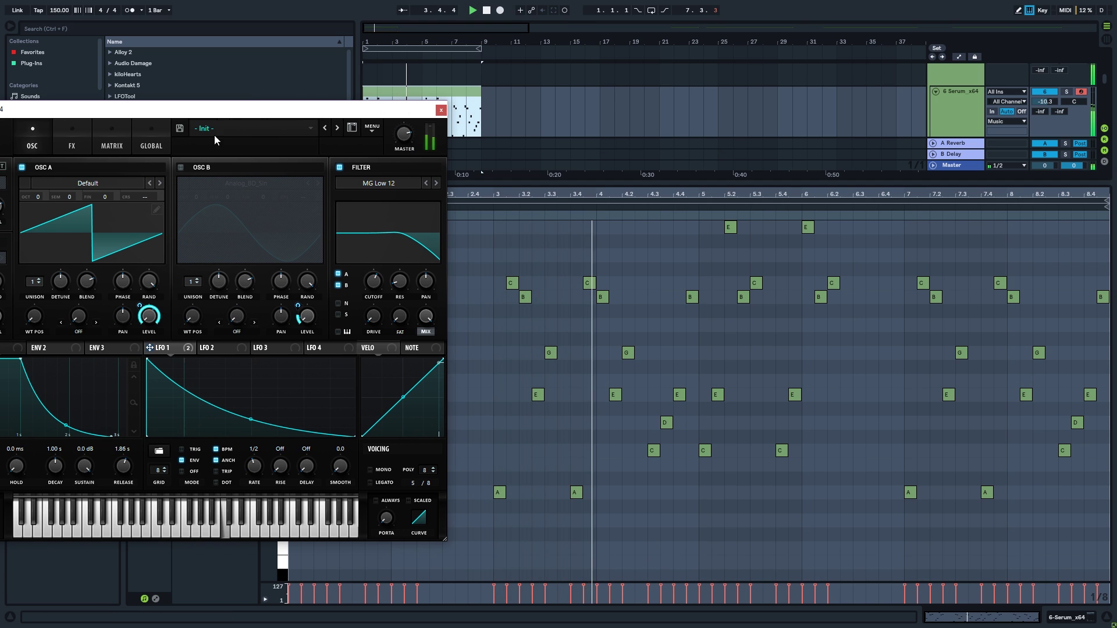
{"action": "left_click", "coordinate": [72, 146]}
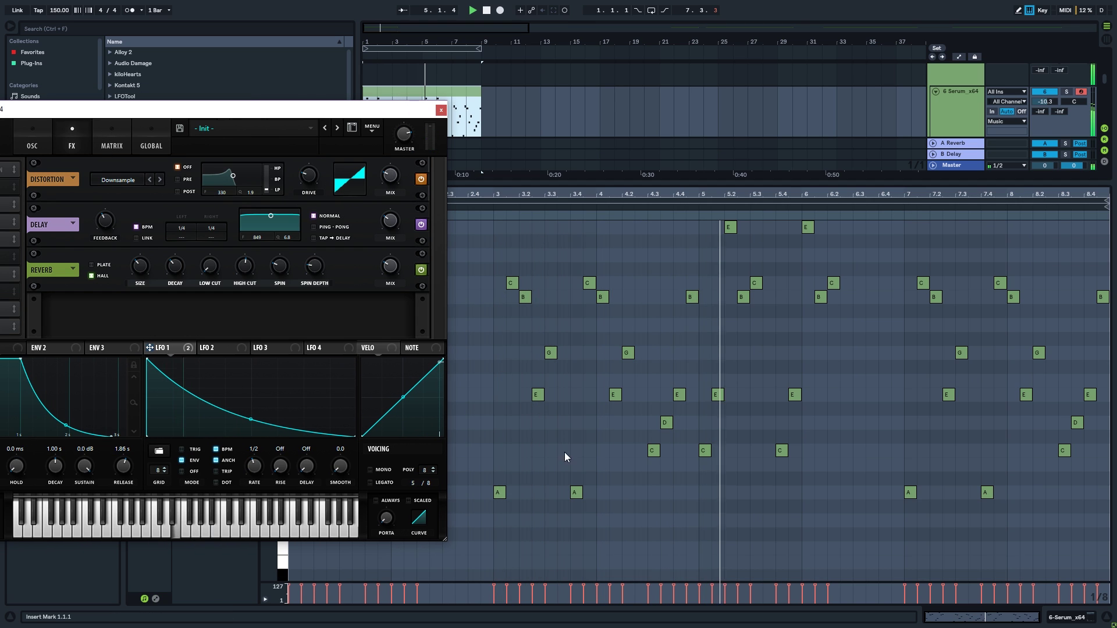
Lower the C3 note at beat 4.3 to G2 and play the end of the phrase.
{"action": "left_click", "coordinate": [599, 475]}
{"action": "left_click_drag", "start_coordinate": [658, 458], "coordinate": [659, 528]}
{"action": "left_click", "coordinate": [609, 527]}
{"action": "left_click", "coordinate": [595, 527]}
{"action": "key", "text": "space"}
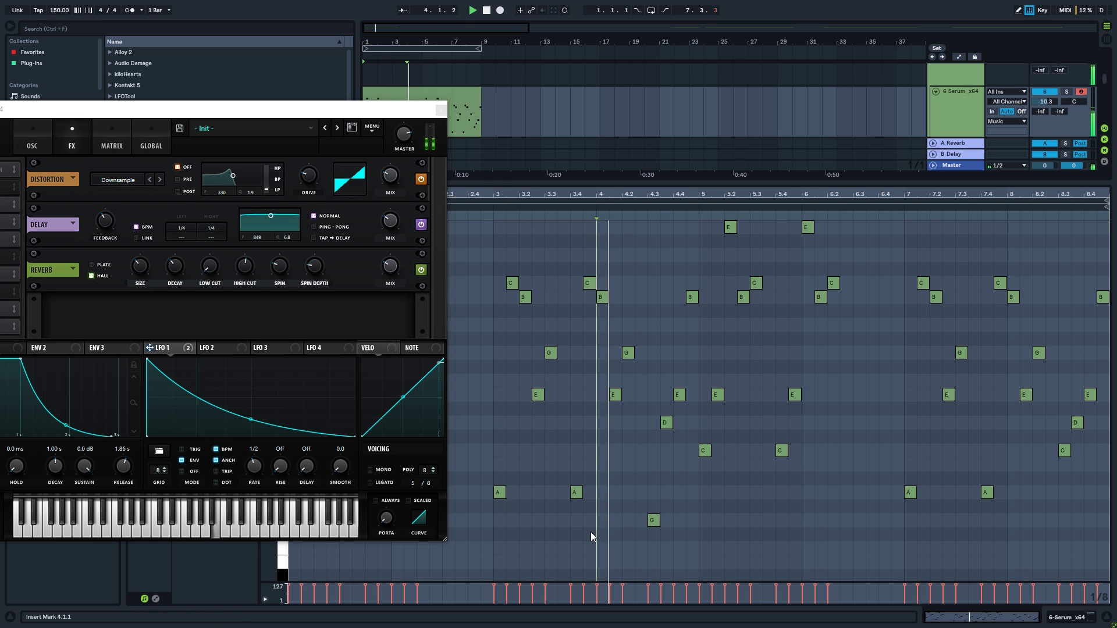
{"action": "left_click", "coordinate": [665, 423]}
{"action": "left_click", "coordinate": [572, 469]}
{"action": "key", "text": "space"}
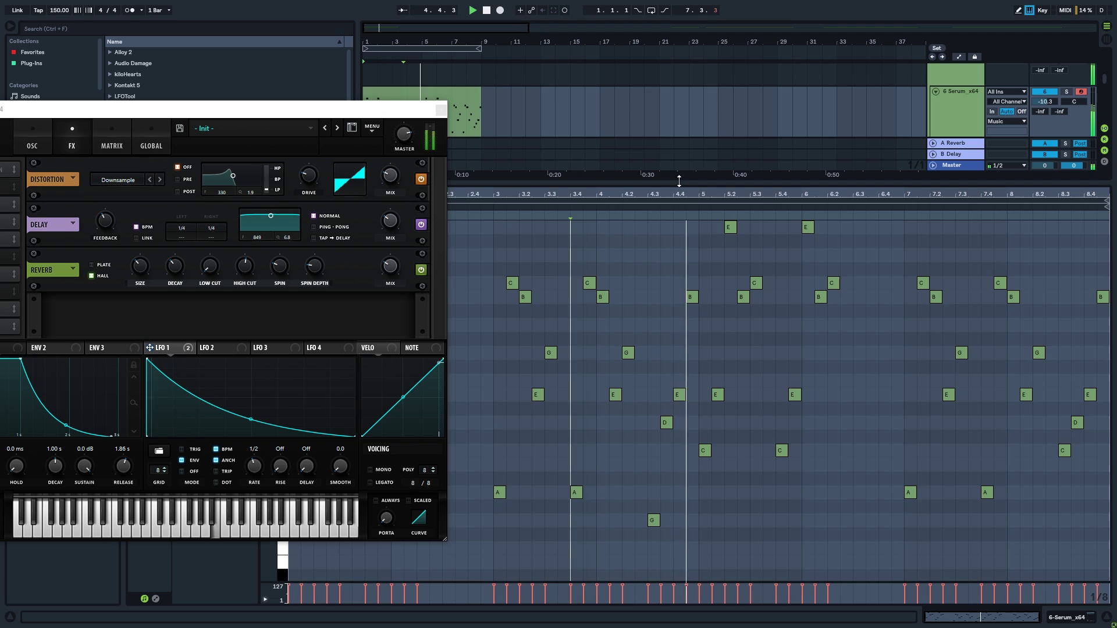
Rebuild bars 5 to 8 from the corrected first half and duplicate the eight-bar clip twice, up to bar 25.
{"action": "key", "text": "ctrl+alt+l"}
{"action": "left_click", "coordinate": [464, 173]}
{"action": "left_click_drag", "start_coordinate": [407, 109], "coordinate": [232, 104]}
{"action": "left_click", "coordinate": [415, 205]}
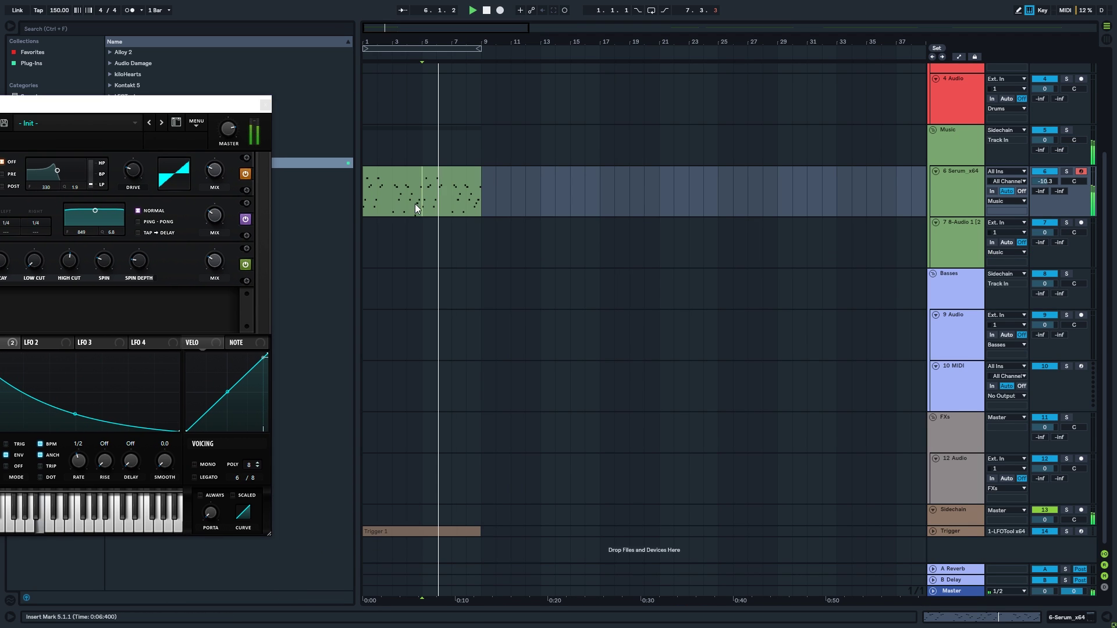
{"action": "left_click", "coordinate": [403, 175]}
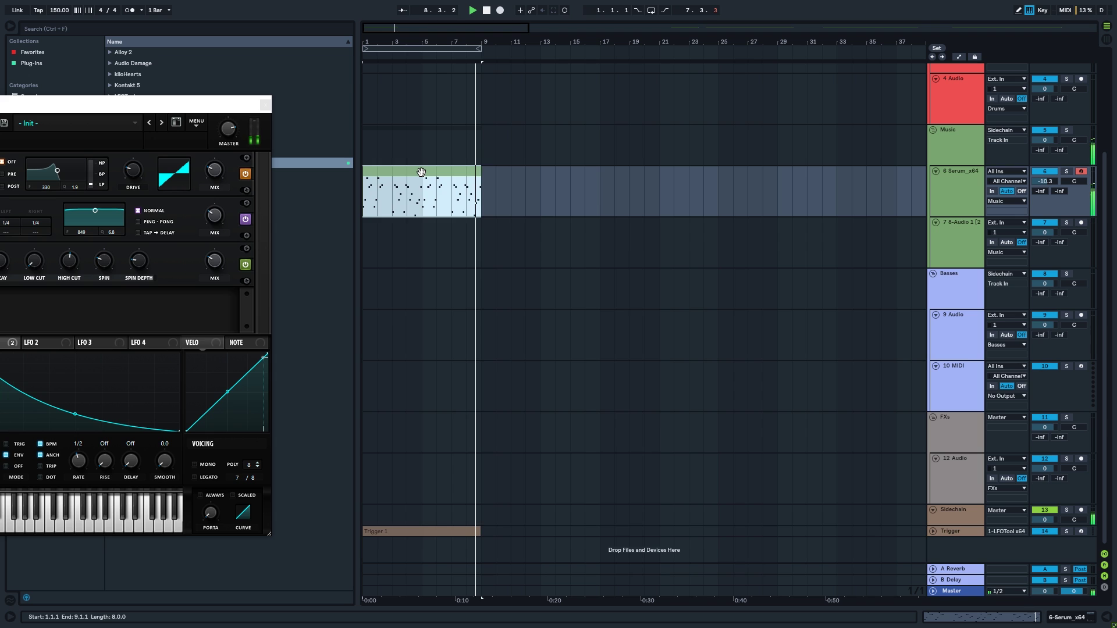
{"action": "key", "text": "ctrl+d"}
{"action": "key", "text": "ctrl+d"}
Save the Live Set in the March folder of the 2018 Ableton projects, with the Serum window moved fully into view.
{"action": "left_click_drag", "start_coordinate": [187, 105], "coordinate": [557, 94]}
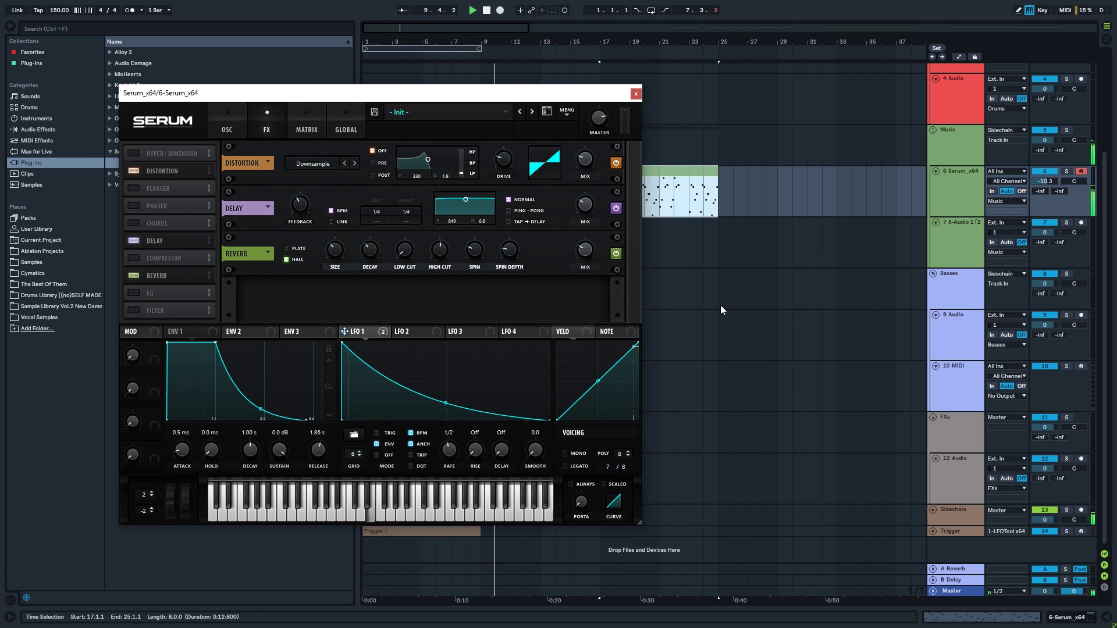
{"action": "key", "text": "ctrl+s"}
{"action": "left_click", "coordinate": [332, 27]}
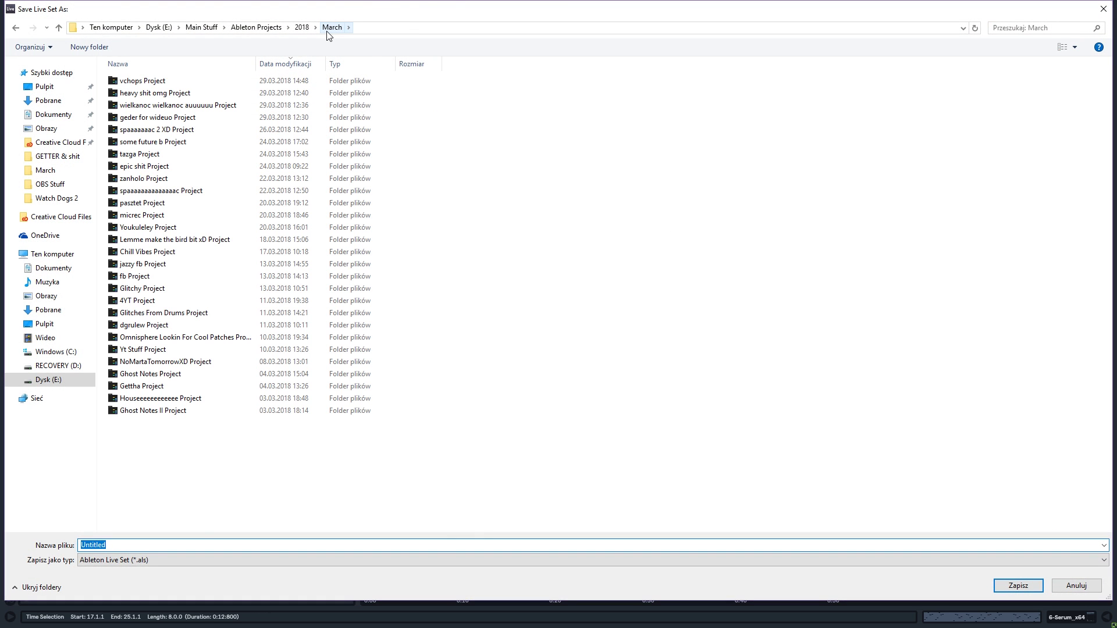
{"action": "key", "text": "Return"}
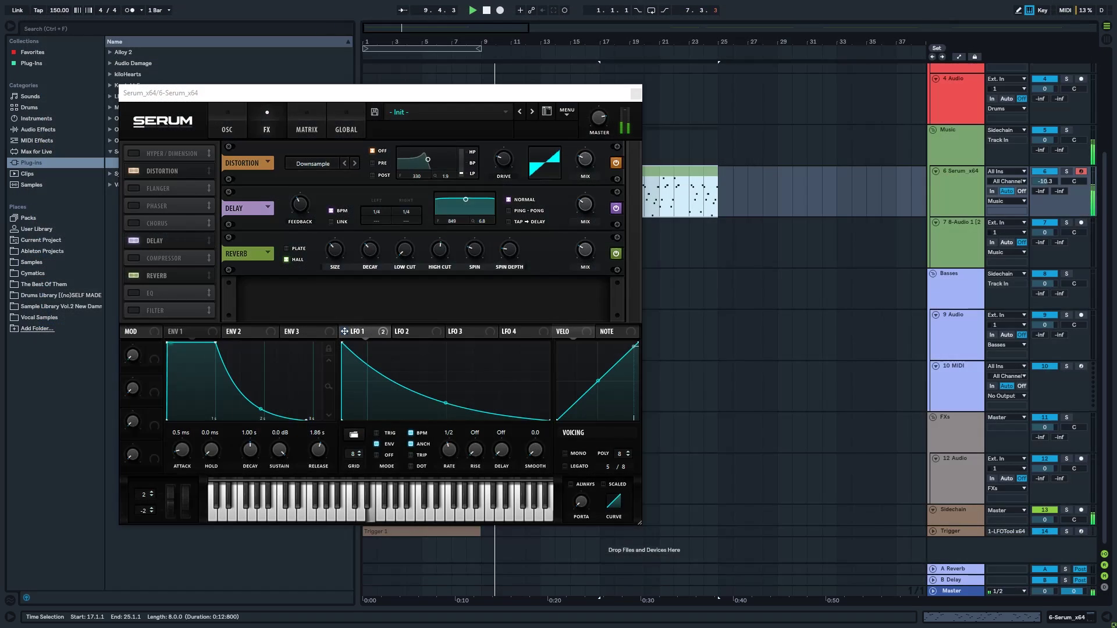
Show Serum's oscillator page and set the filter cutoff to about 715 Hz.
{"action": "left_click", "coordinate": [497, 112]}
{"action": "left_click", "coordinate": [426, 102]}
{"action": "left_click", "coordinate": [237, 121]}
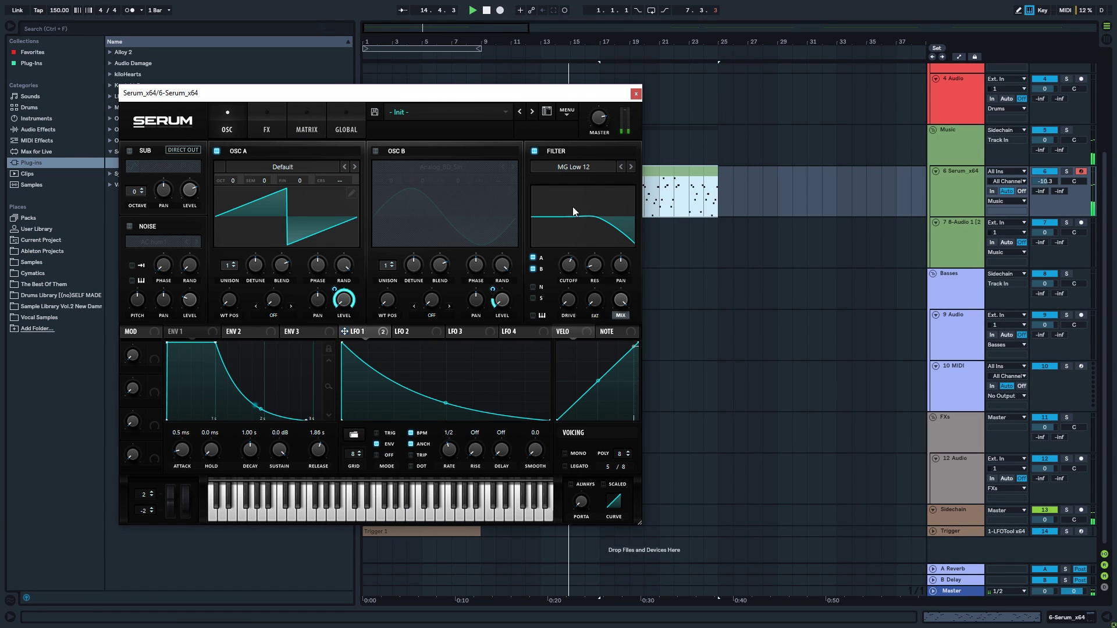
{"action": "mouse_move", "coordinate": [570, 269]}
{"action": "left_mouse_down"}
{"action": "mouse_move", "coordinate": [571, 292]}
{"action": "mouse_move", "coordinate": [568, 276]}
{"action": "left_mouse_up"}
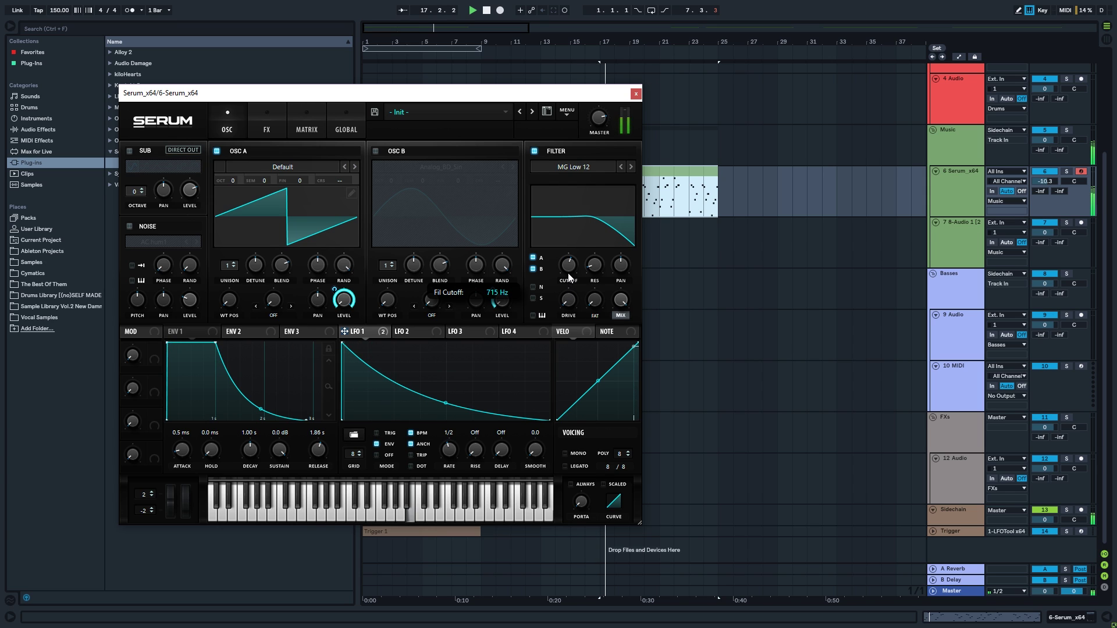
Raise Serum's oscillator A by one octave and set Envelope 1's attack to about 5.4 ms while playing the melody.
{"action": "left_click_drag", "start_coordinate": [231, 185], "coordinate": [240, 171]}
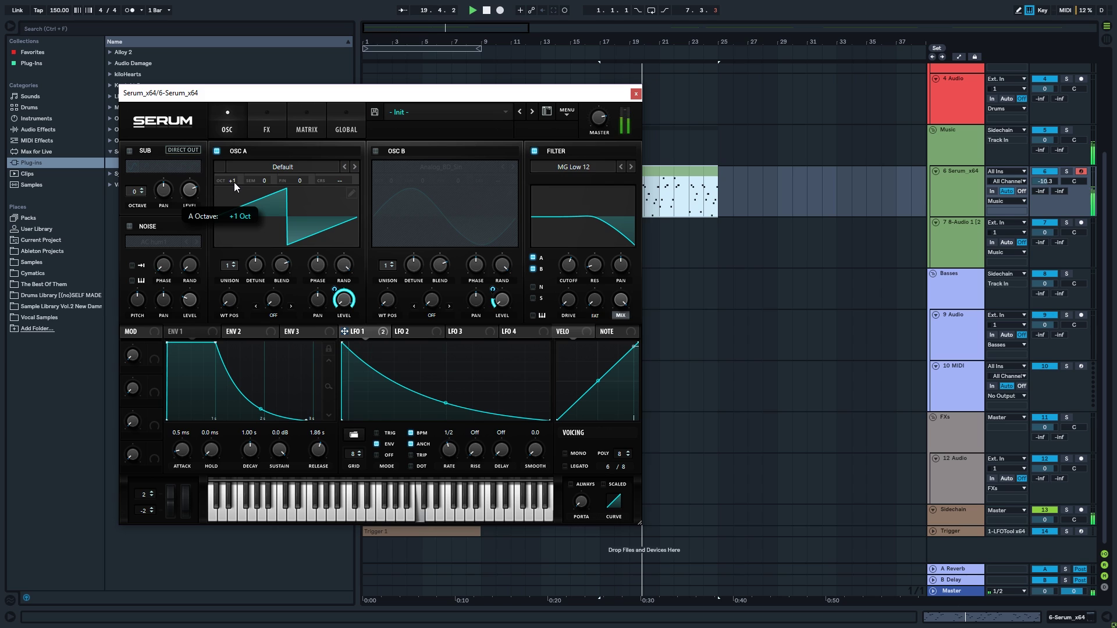
{"action": "mouse_move", "coordinate": [602, 114]}
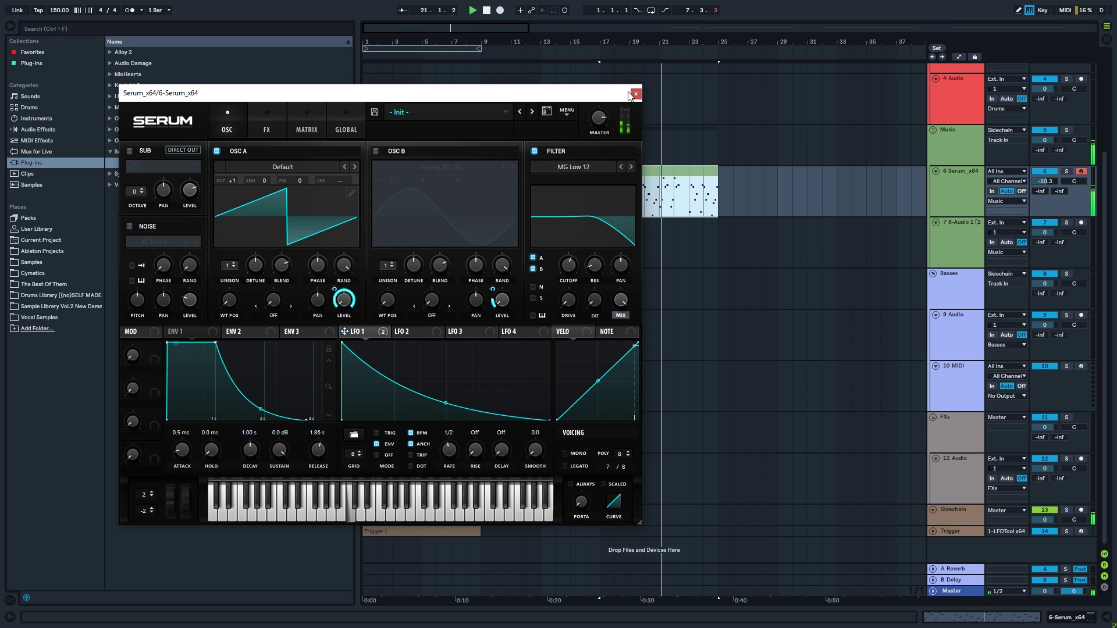
{"action": "left_click_drag", "start_coordinate": [620, 94], "coordinate": [590, 93]}
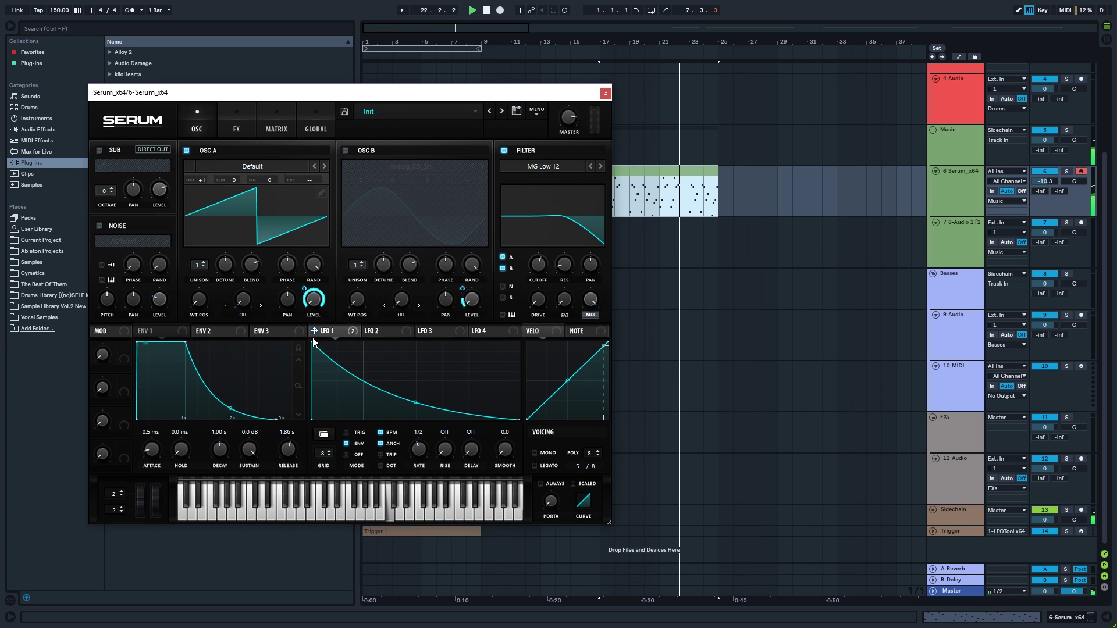
{"action": "left_click_drag", "start_coordinate": [313, 342], "coordinate": [312, 312]}
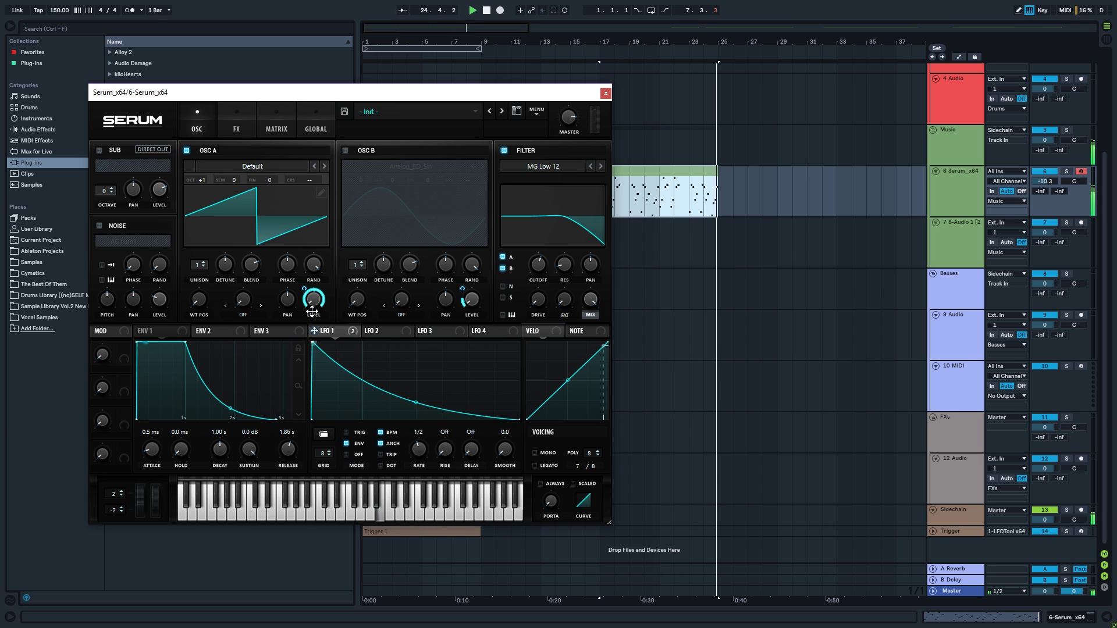
{"action": "key", "text": "space"}
{"action": "key", "text": "space"}
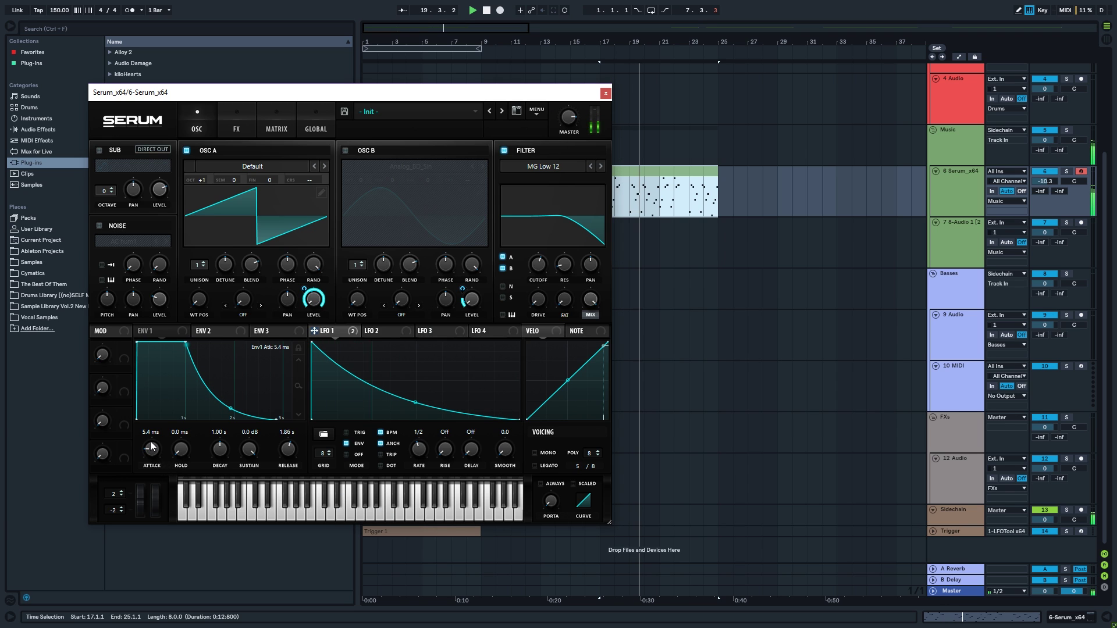
{"action": "left_click_drag", "start_coordinate": [153, 457], "coordinate": [150, 448]}
Move the Serum window aside and duplicate the last eight-bar melody clip once more, up to bar 33.
{"action": "left_click_drag", "start_coordinate": [544, 92], "coordinate": [47, 48]}
{"action": "left_click", "coordinate": [417, 184]}
{"action": "key", "text": "space"}
{"action": "left_click_drag", "start_coordinate": [422, 34], "coordinate": [381, 31]}
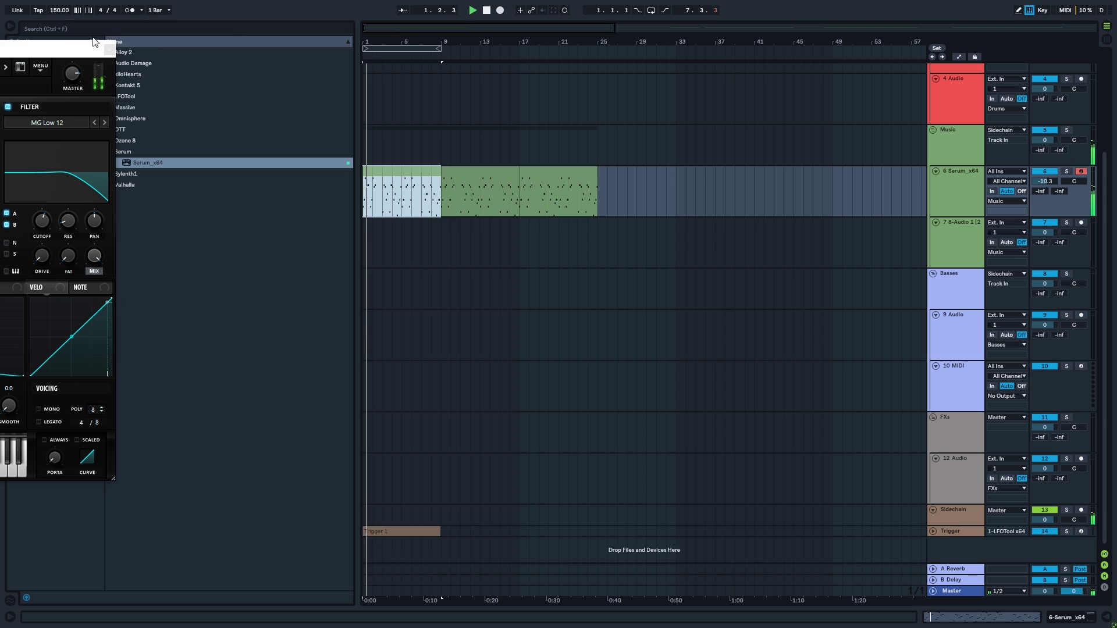
{"action": "left_click", "coordinate": [108, 50]}
{"action": "left_click", "coordinate": [574, 174]}
{"action": "key", "text": "ctrl+d"}
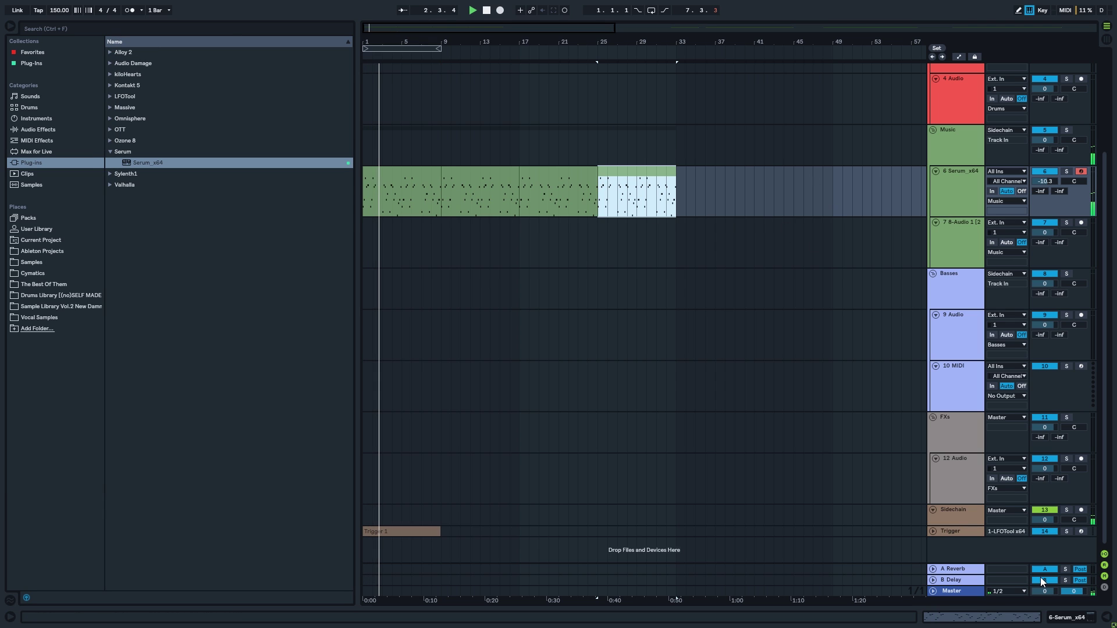
Show the Serum track's devices and load ValhallaRoom after Serum.
{"action": "left_click", "coordinate": [1069, 618]}
{"action": "left_click", "coordinate": [132, 184]}
{"action": "double_click", "coordinate": [135, 187]}
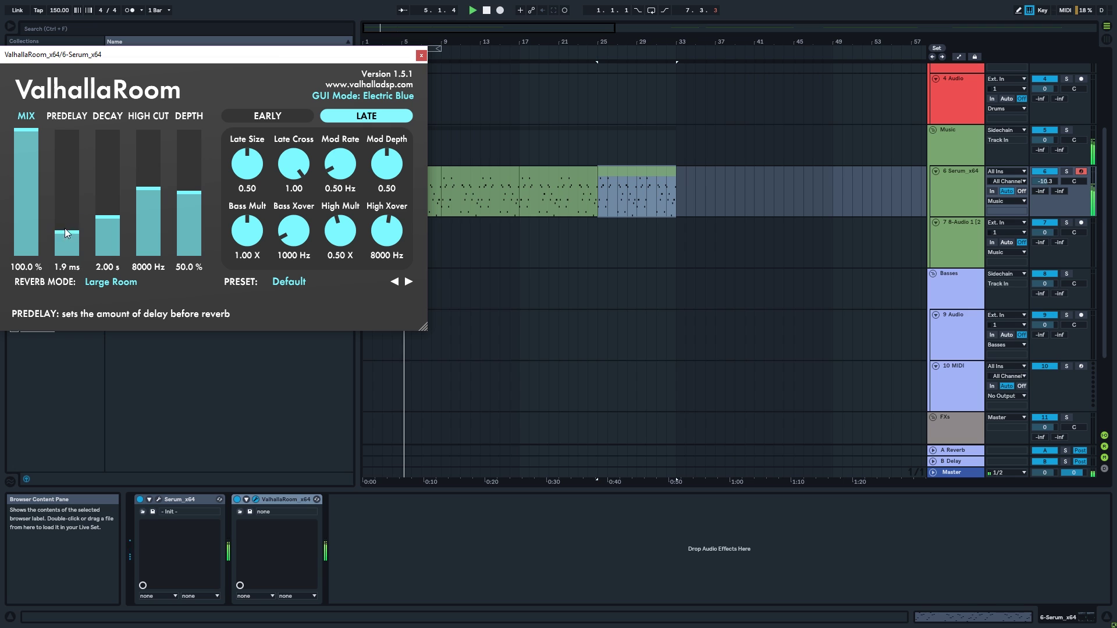
Set ValhallaRoom's predelay to 6.1 ms, decay to 45.25 s, high cut to 15000 Hz, depth to 95.4 % and mix to 0 %.
{"action": "left_click_drag", "start_coordinate": [64, 256], "coordinate": [154, 130]}
{"action": "left_click_drag", "start_coordinate": [187, 188], "coordinate": [195, 135]}
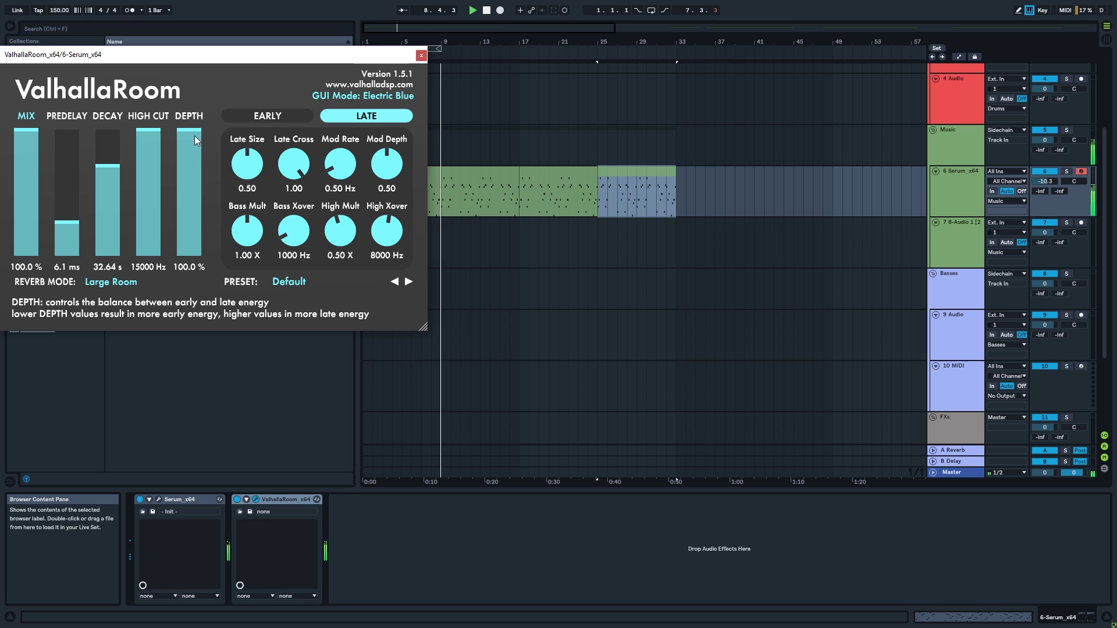
{"action": "mouse_move", "coordinate": [111, 169]}
{"action": "left_mouse_down"}
{"action": "mouse_move", "coordinate": [113, 132]}
{"action": "mouse_move", "coordinate": [117, 154]}
{"action": "left_mouse_up"}
{"action": "left_click_drag", "start_coordinate": [341, 59], "coordinate": [591, 114]}
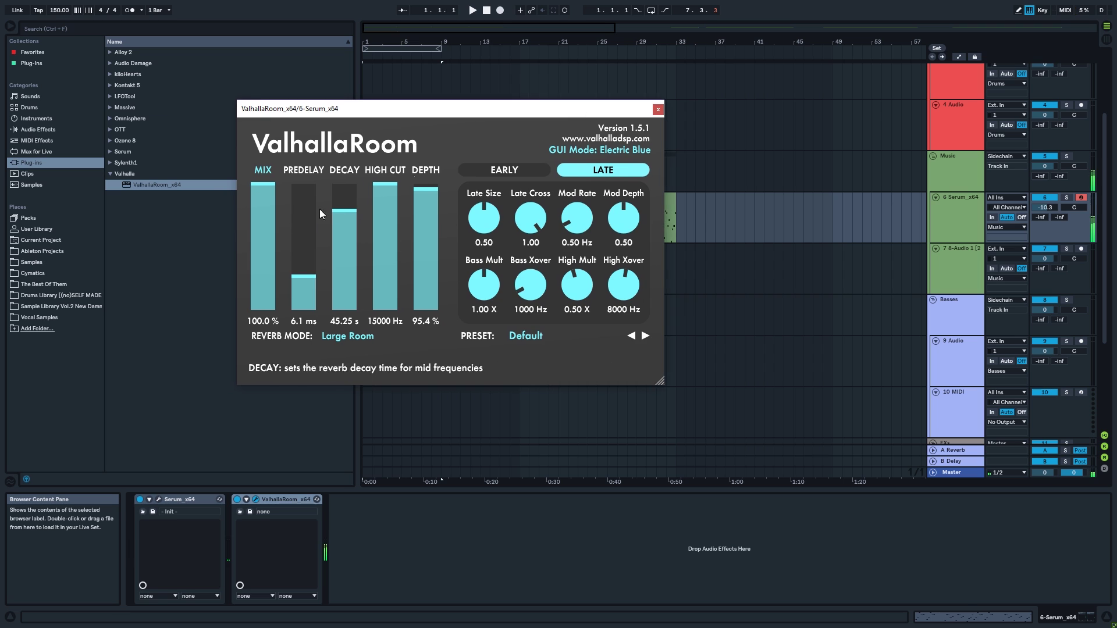
{"action": "left_click_drag", "start_coordinate": [259, 238], "coordinate": [259, 312]}
{"action": "left_click_drag", "start_coordinate": [587, 110], "coordinate": [256, 89]}
Select all four melody clips on the Serum track and duplicate them, up to bar 65.
{"action": "left_click", "coordinate": [634, 197]}
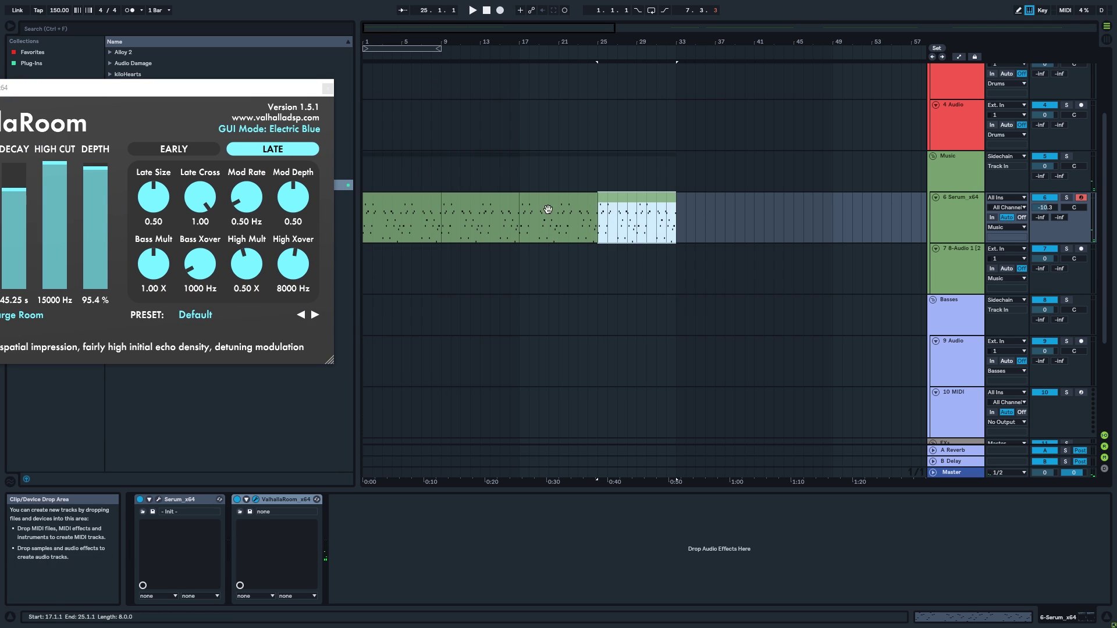
{"action": "left_click", "coordinate": [387, 199], "text": "shift"}
{"action": "key", "text": "ctrl+d"}
{"action": "left_click_drag", "start_coordinate": [399, 214], "coordinate": [576, 202]}
{"action": "left_click_drag", "start_coordinate": [391, 42], "coordinate": [391, 35]}
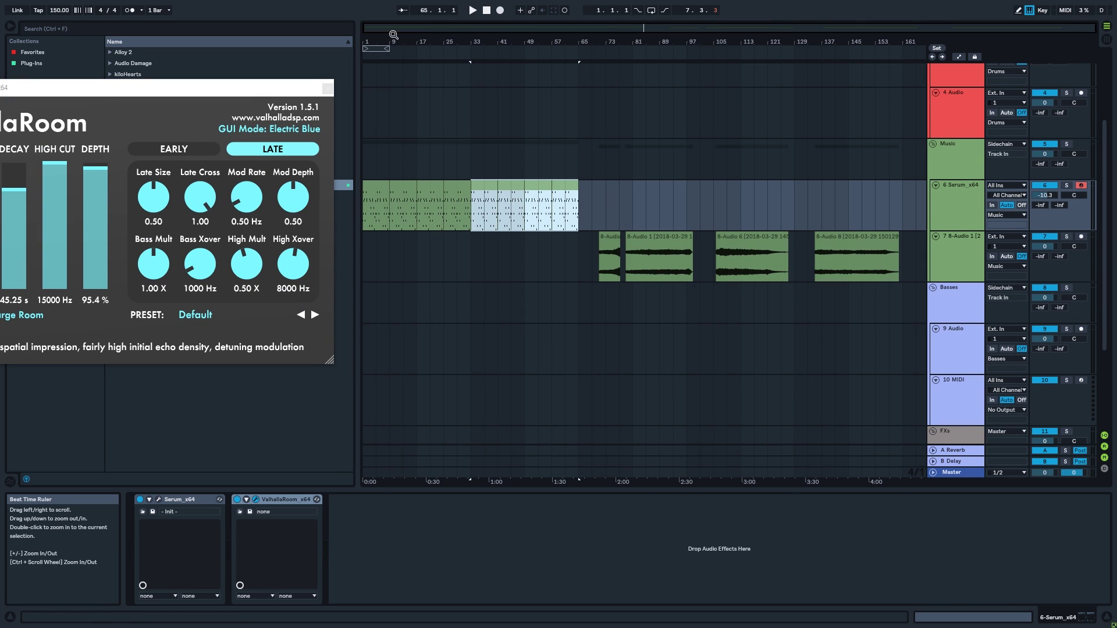
Cut the earlier resampled clips on audio track 7 and paste them further along the timeline, from about bar 161.
{"action": "left_click_drag", "start_coordinate": [595, 253], "coordinate": [914, 255]}
{"action": "left_click", "coordinate": [1039, 237]}
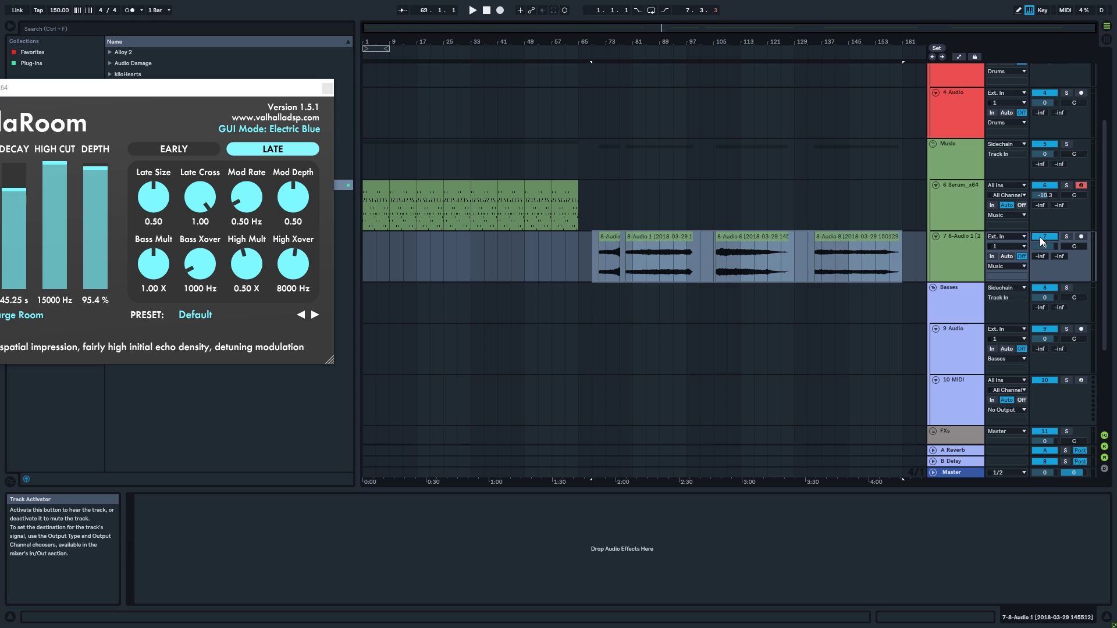
{"action": "left_click_drag", "start_coordinate": [565, 267], "coordinate": [947, 264]}
{"action": "key", "text": "ctrl+x"}
{"action": "left_click", "coordinate": [902, 257]}
{"action": "key", "text": "ctrl+v"}
Route the Serum track's output to audio track 7.
{"action": "left_click", "coordinate": [966, 211]}
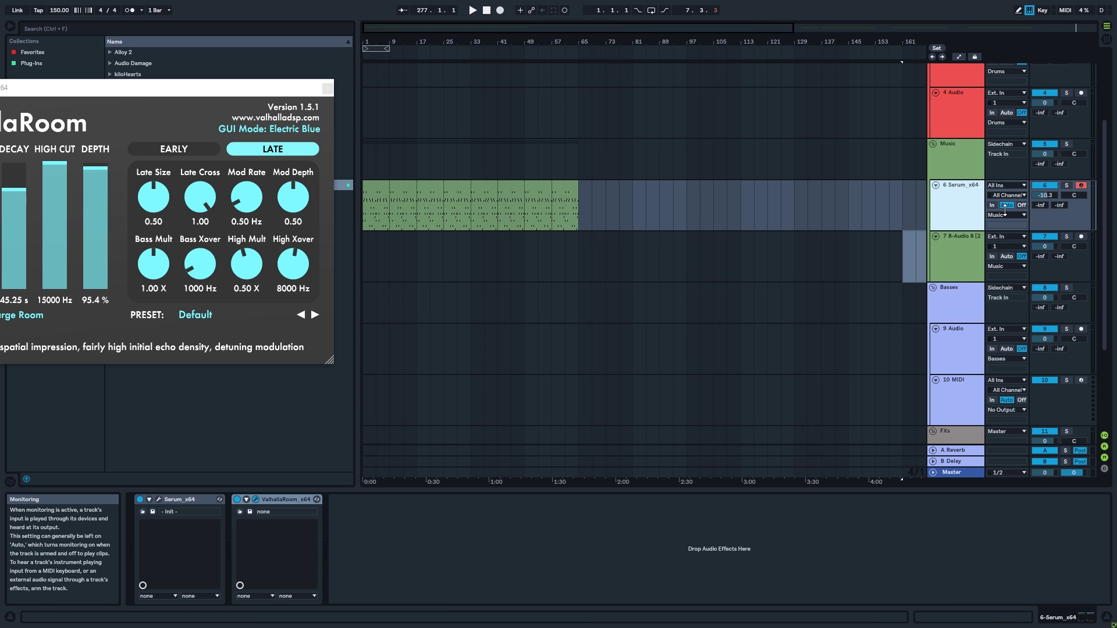
{"action": "left_click", "coordinate": [1006, 214]}
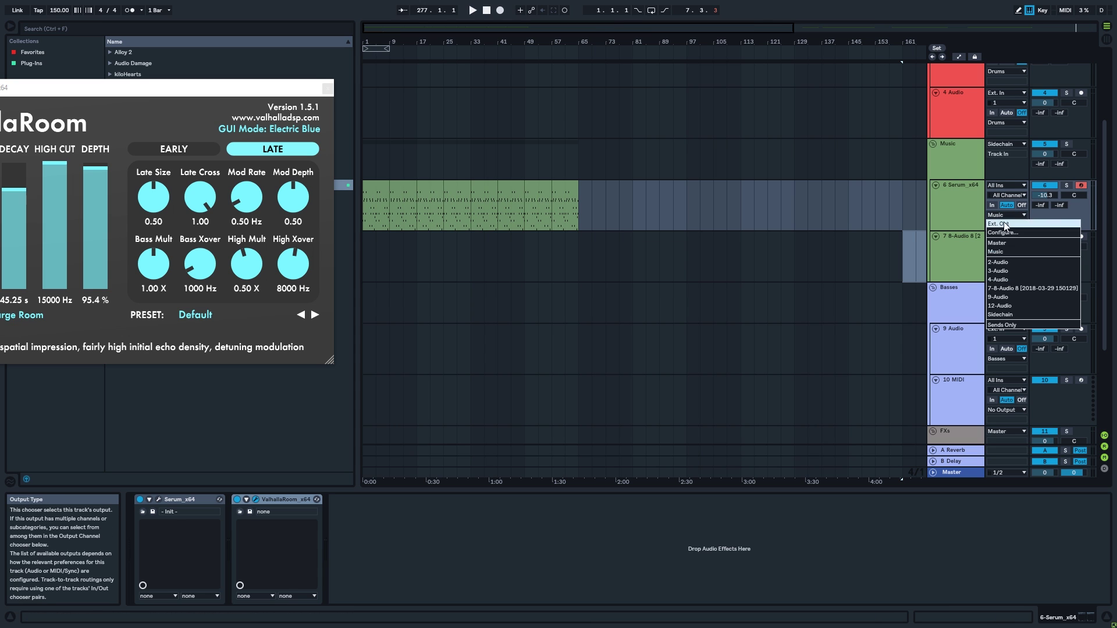
{"action": "left_click", "coordinate": [1010, 288]}
Set audio track 7's monitoring to In and arm it for recording from bar 1.
{"action": "scroll", "coordinate": [626, 248], "scroll_direction": "up", "scroll_amount": 1}
{"action": "left_click_drag", "start_coordinate": [608, 273], "coordinate": [362, 270]}
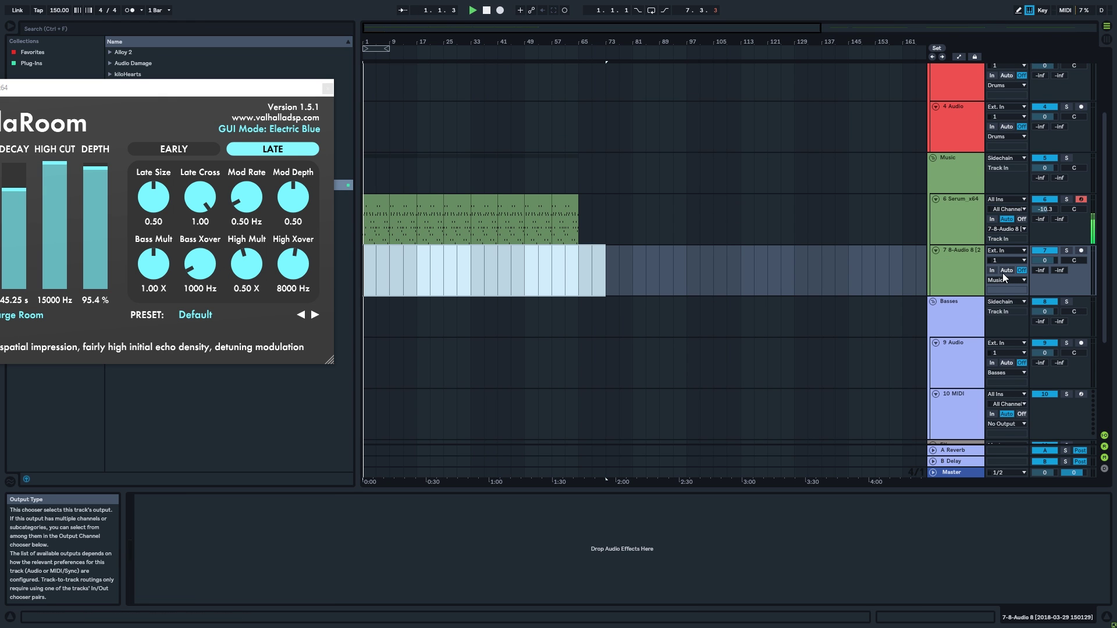
{"action": "left_click", "coordinate": [368, 277]}
{"action": "left_click_drag", "start_coordinate": [203, 89], "coordinate": [573, 337]}
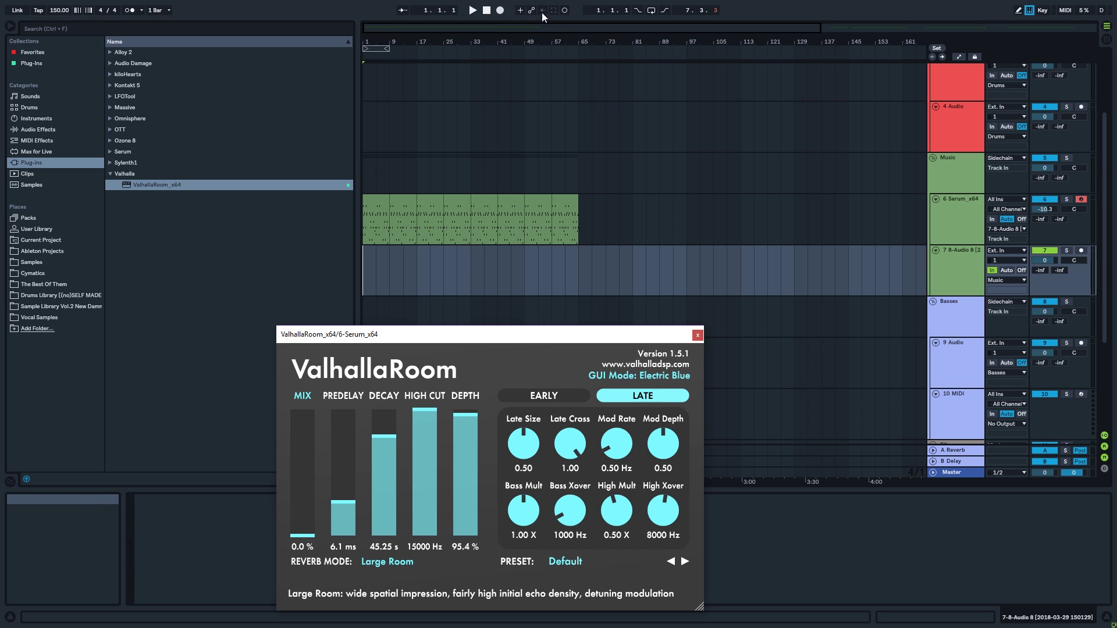
{"action": "left_click", "coordinate": [1080, 251]}
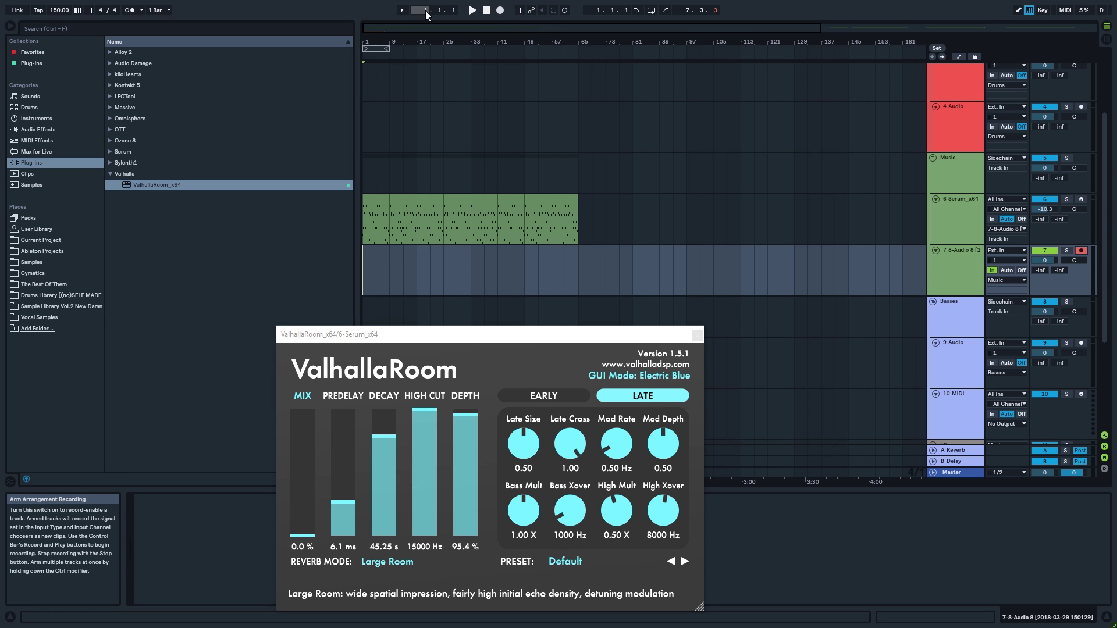
Record the Serum output onto track 7 while raising ValhallaRoom's mix to 100 %.
{"action": "left_click_drag", "start_coordinate": [529, 339], "coordinate": [903, 256]}
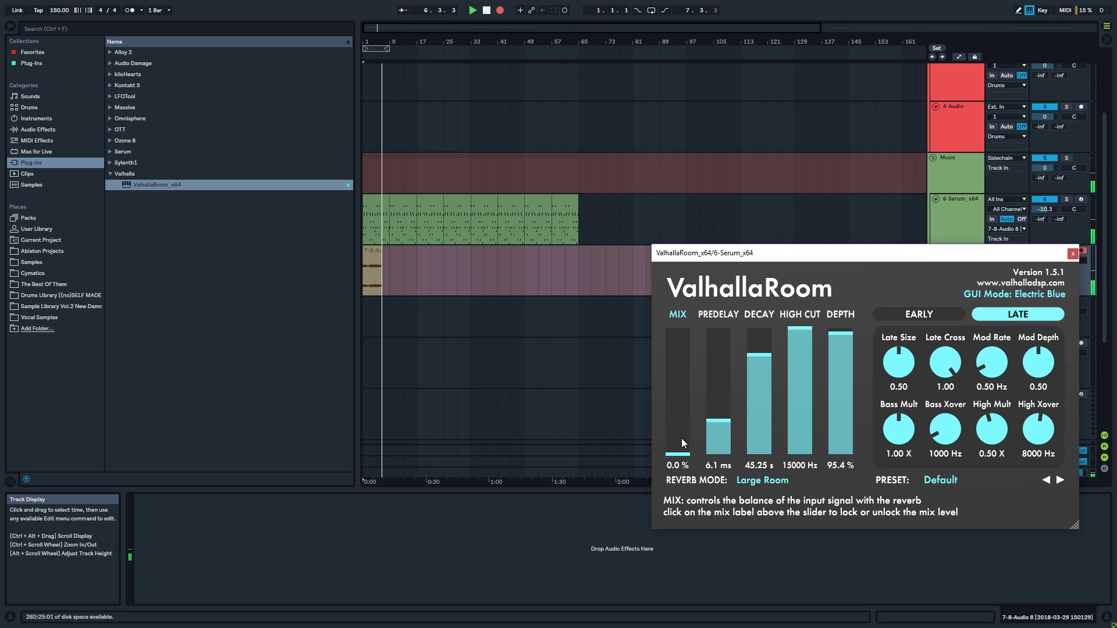
{"action": "left_click_drag", "start_coordinate": [689, 455], "coordinate": [713, 316]}
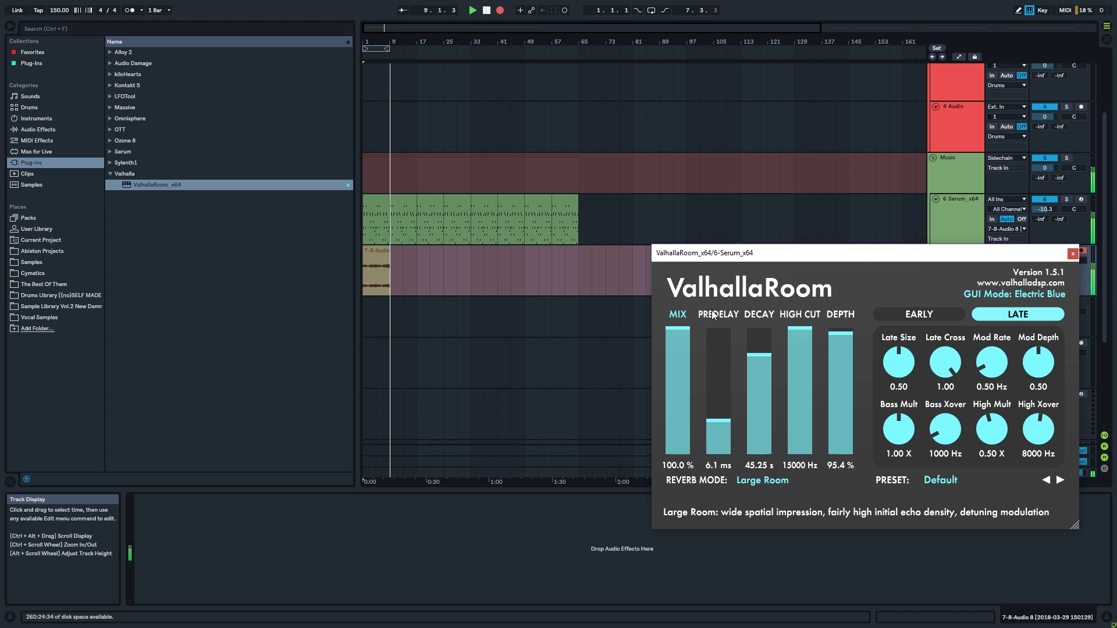
{"action": "left_click_drag", "start_coordinate": [1007, 257], "coordinate": [212, 129]}
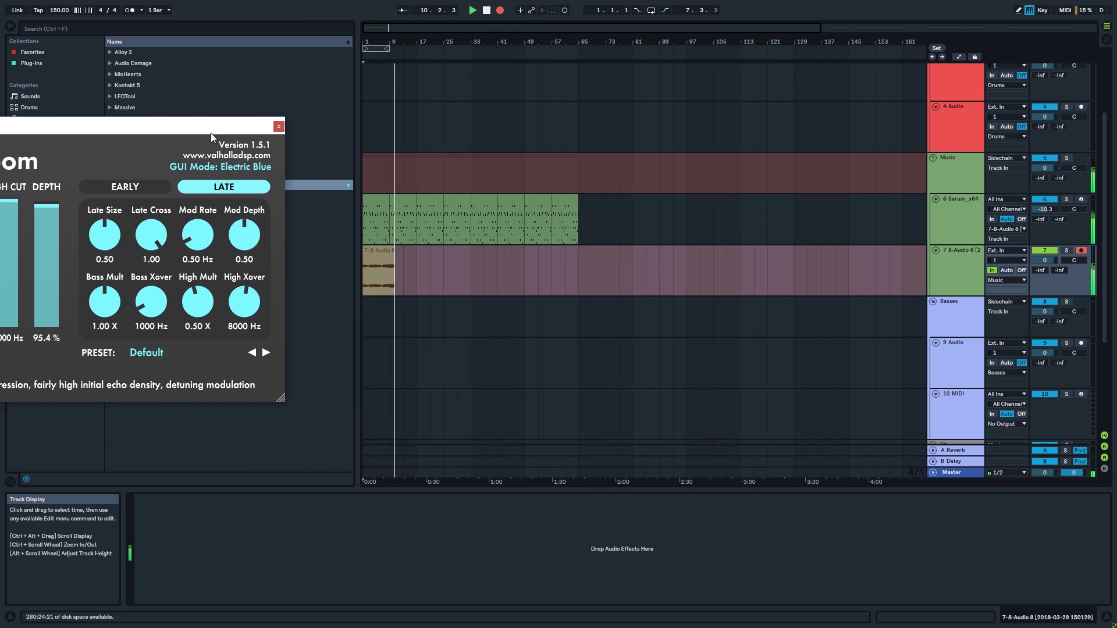
Open the melody clip at bar 17 in an enlarged note editor, with the ValhallaRoom window moved off the piano roll.
{"action": "left_click", "coordinate": [432, 200]}
{"action": "double_click", "coordinate": [431, 200]}
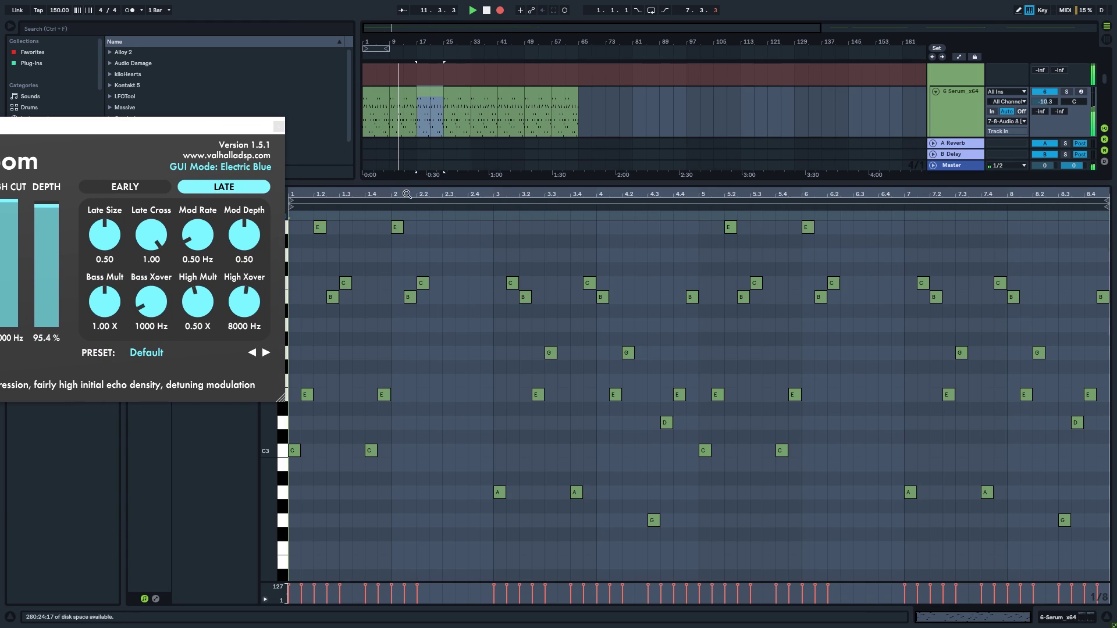
{"action": "mouse_move", "coordinate": [409, 181]}
{"action": "left_mouse_down"}
{"action": "mouse_move", "coordinate": [410, 292]}
{"action": "mouse_move", "coordinate": [410, 188]}
{"action": "left_mouse_up"}
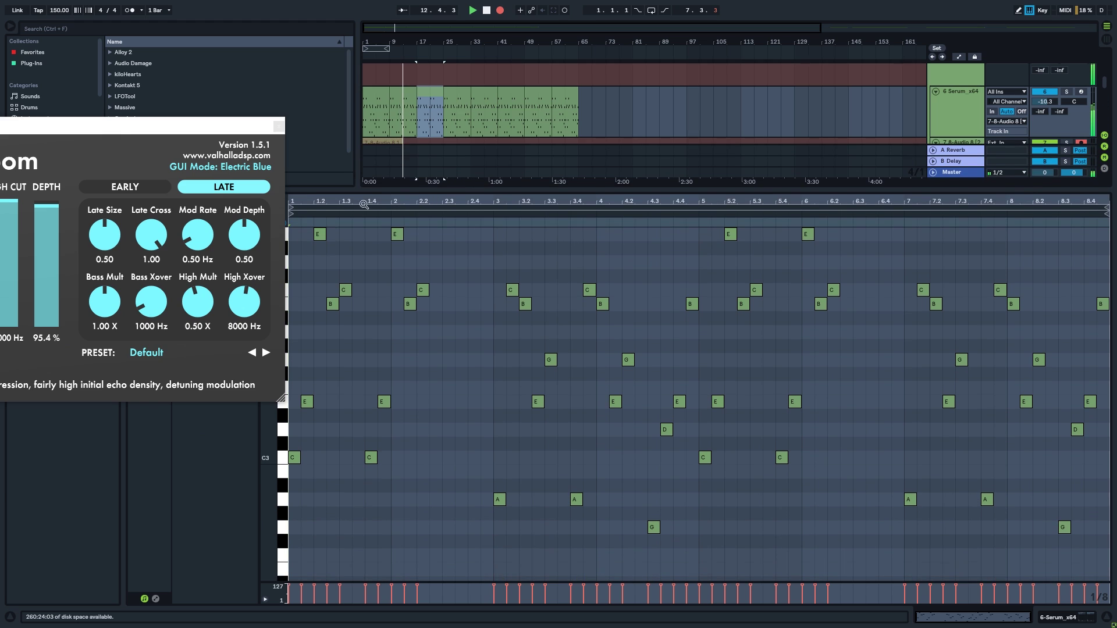
{"action": "left_click_drag", "start_coordinate": [241, 128], "coordinate": [206, 98]}
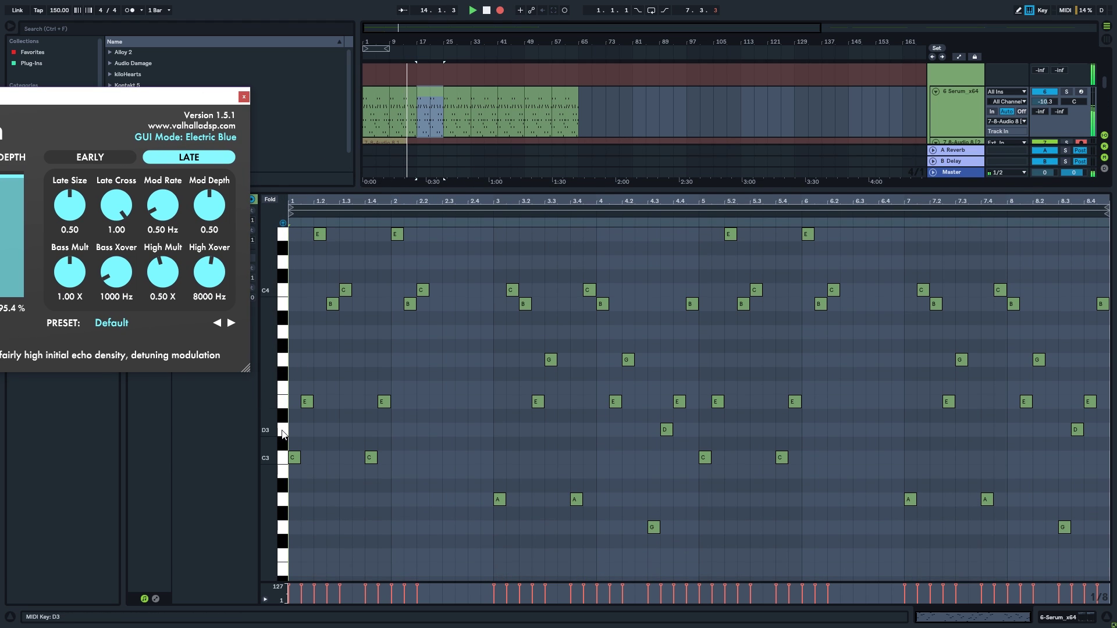
{"action": "left_click", "coordinate": [431, 358]}
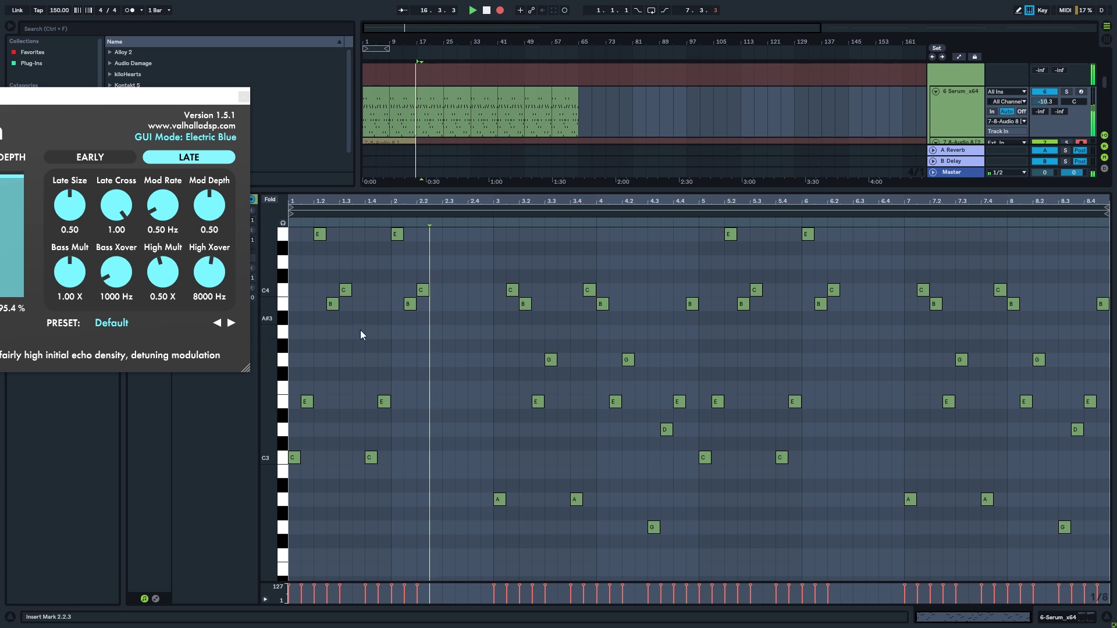
Shift all notes of the bar 17 clip down and up by octaves during recording, ending at their original octave.
{"action": "key", "text": "ctrl+a"}
{"action": "key", "text": "shift+Down"}
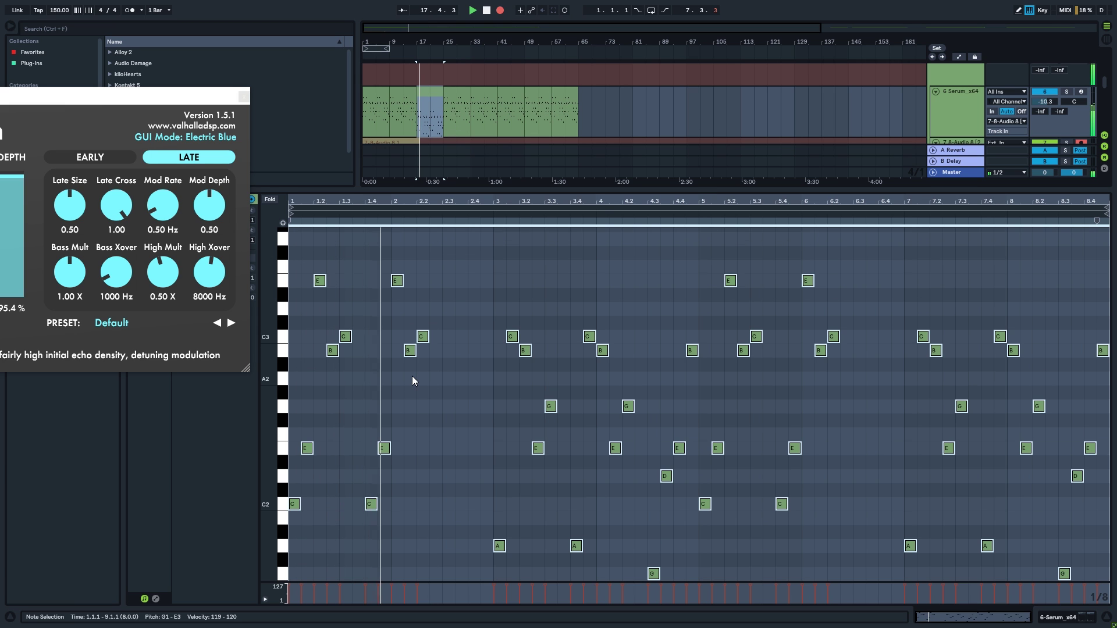
{"action": "key", "text": "shift+Up"}
{"action": "key", "text": "shift+Up"}
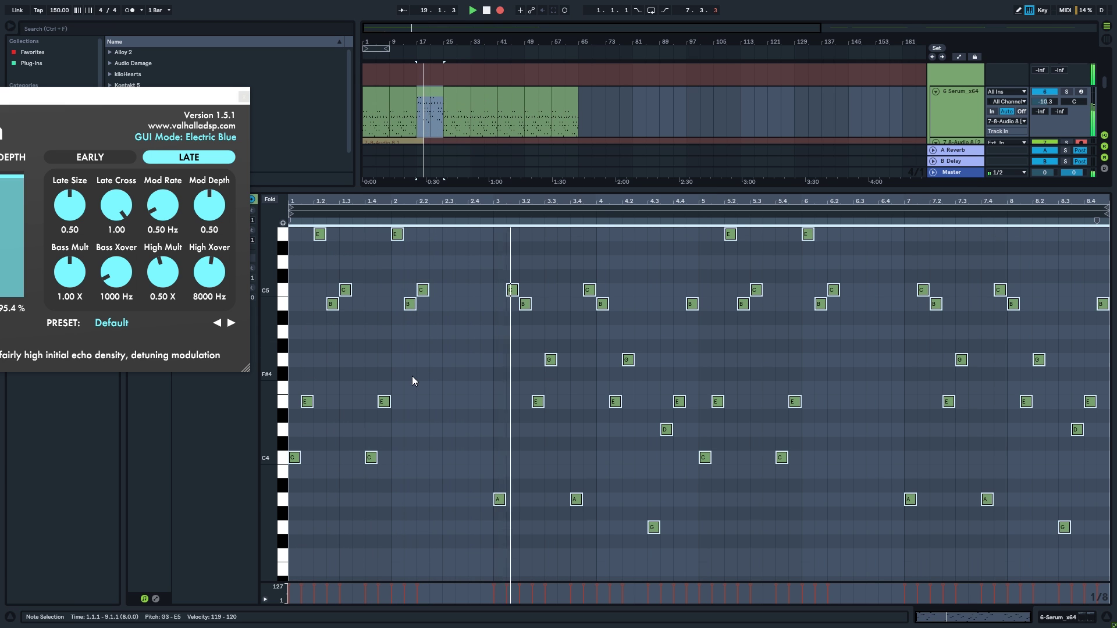
{"action": "key", "text": "shift+Down"}
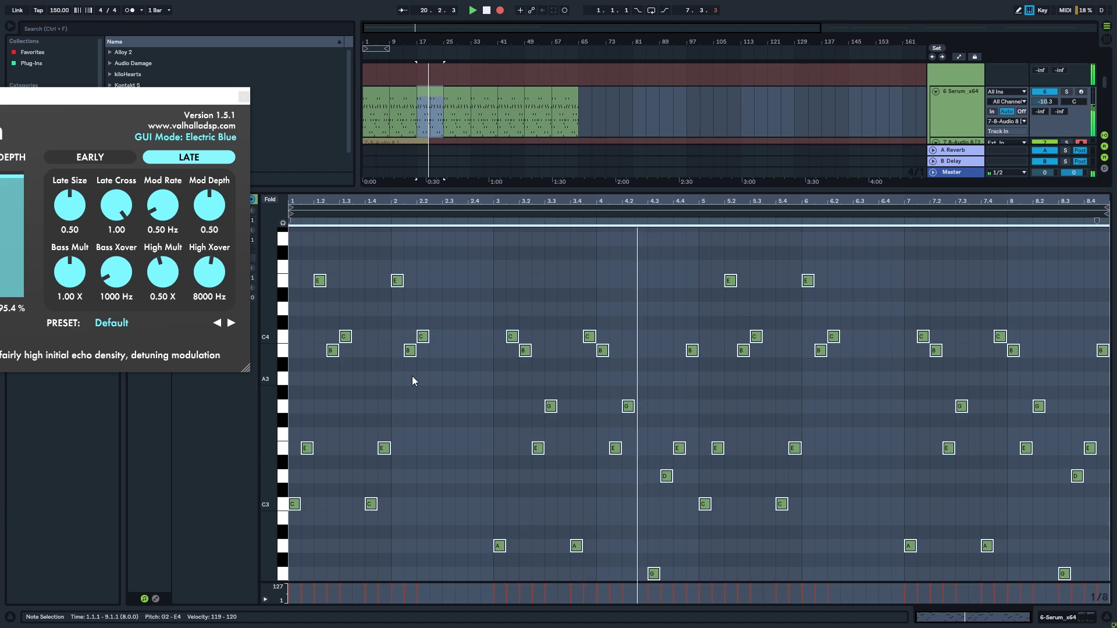
{"action": "key", "text": "shift+Down"}
{"action": "key", "text": "shift+Up"}
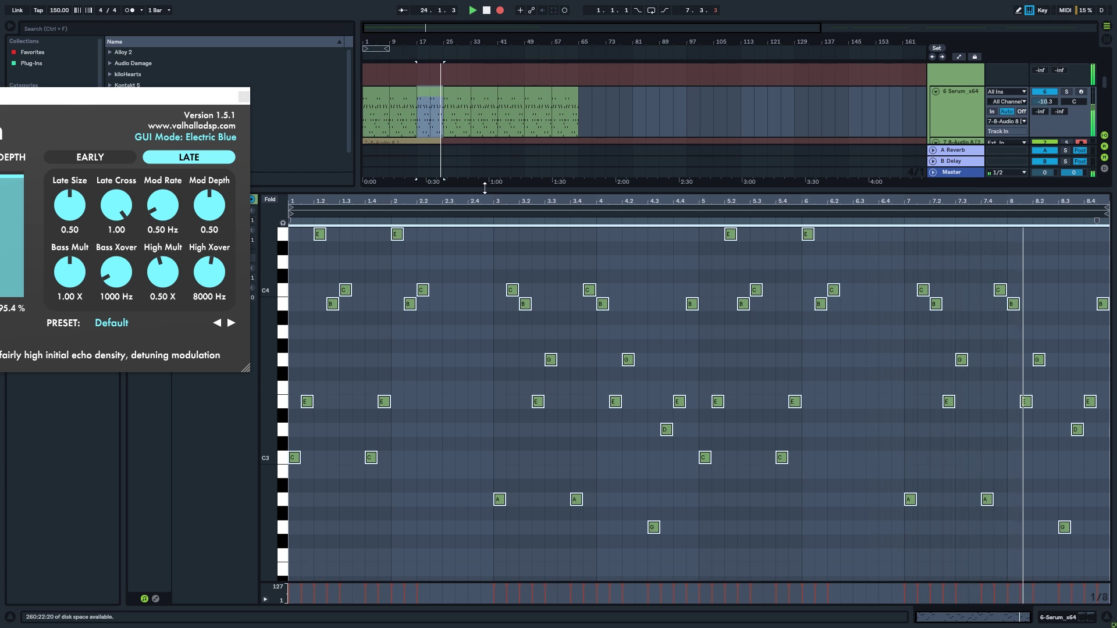
Enable note preview in the piano roll and sound the B3 and A2 keys over the melody while it records.
{"action": "scroll", "coordinate": [474, 367], "scroll_direction": "up", "scroll_amount": 3}
{"action": "left_click", "coordinate": [285, 345]}
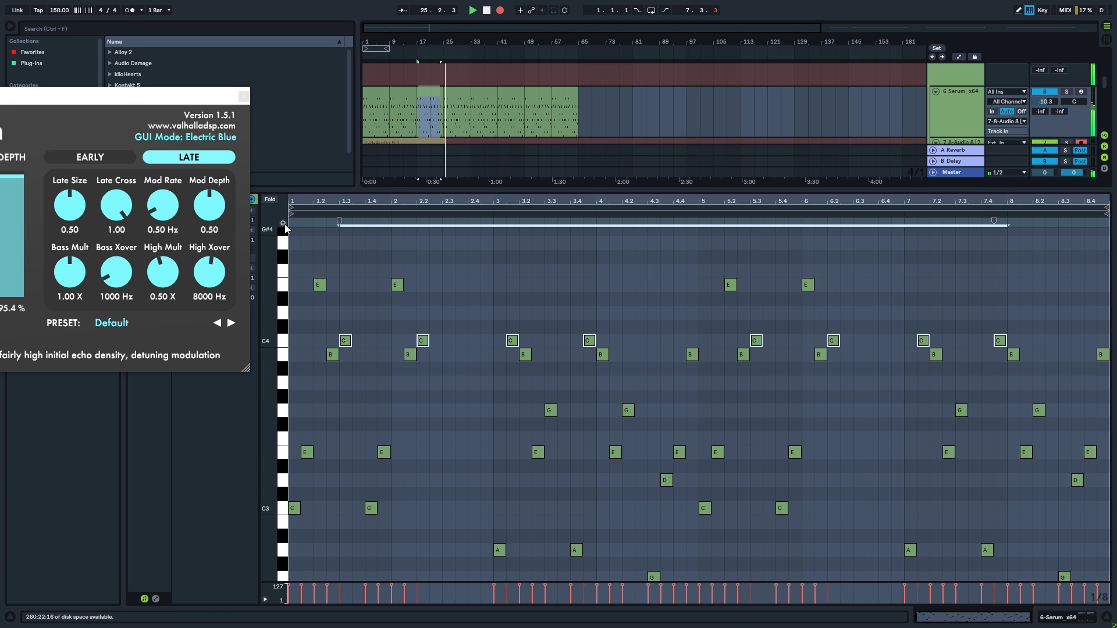
{"action": "left_click", "coordinate": [285, 361]}
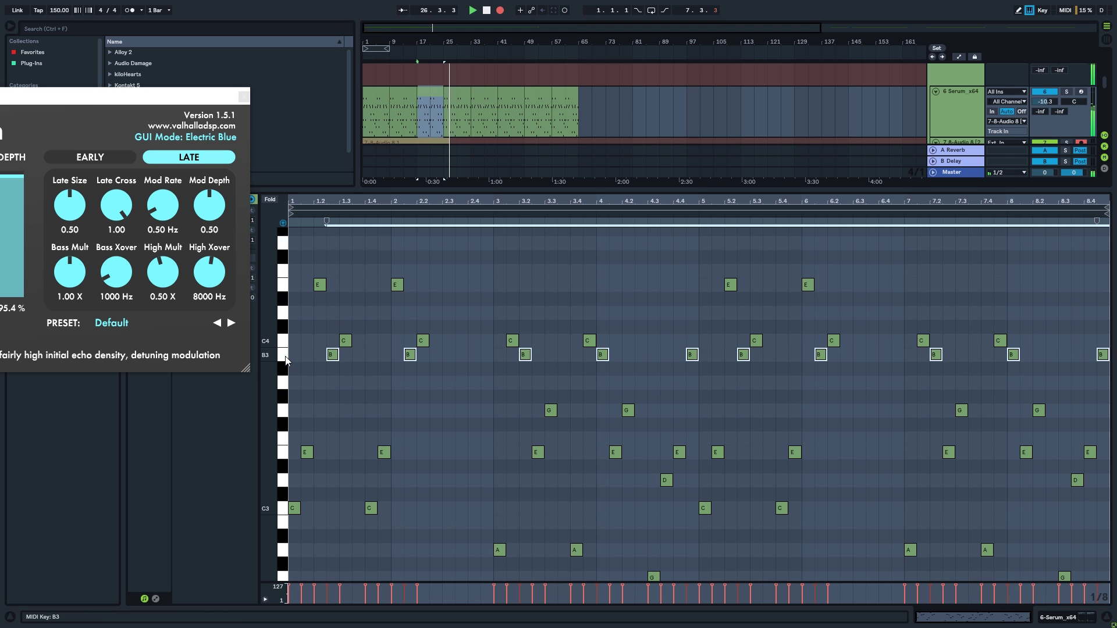
{"action": "scroll", "coordinate": [336, 405], "scroll_direction": "down", "scroll_amount": 4}
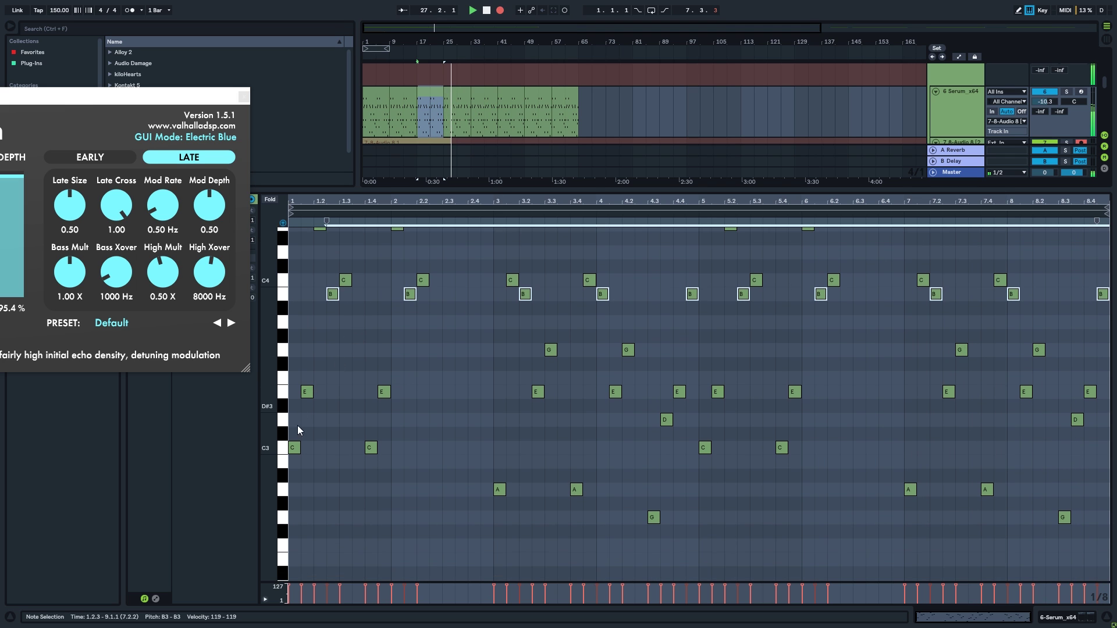
{"action": "left_click", "coordinate": [286, 494]}
{"action": "scroll", "coordinate": [320, 371], "scroll_direction": "down", "scroll_amount": 10}
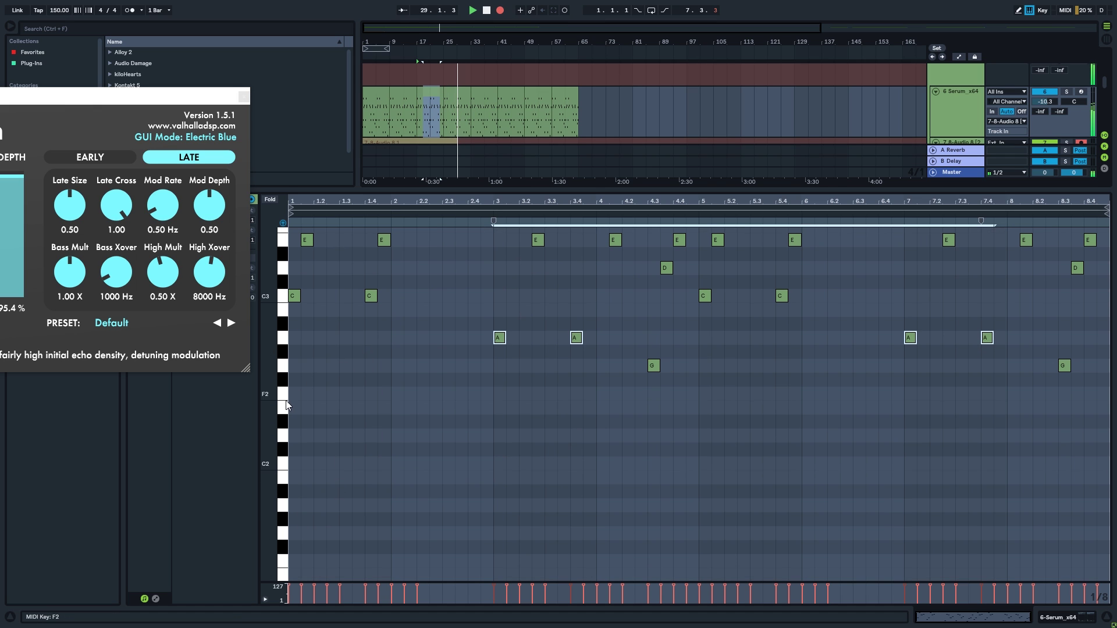
Shift the clip's C3 notes down one octave and sound the G2, C2, D3 and A2 keys over the recording.
{"action": "left_click", "coordinate": [285, 296]}
{"action": "key", "text": "shift+Down"}
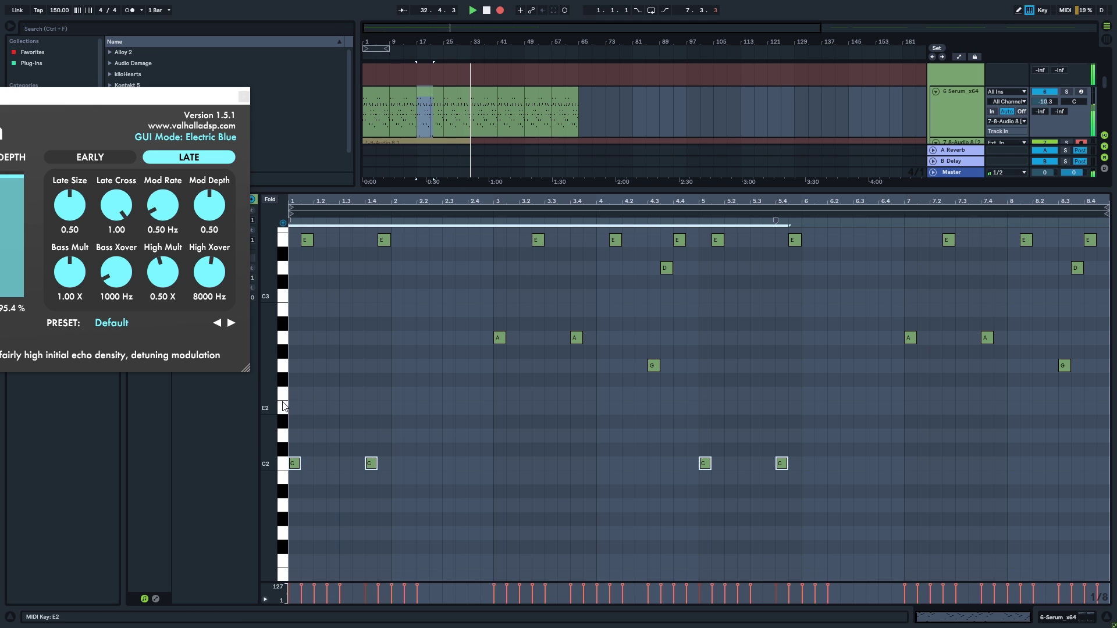
{"action": "left_click", "coordinate": [284, 366]}
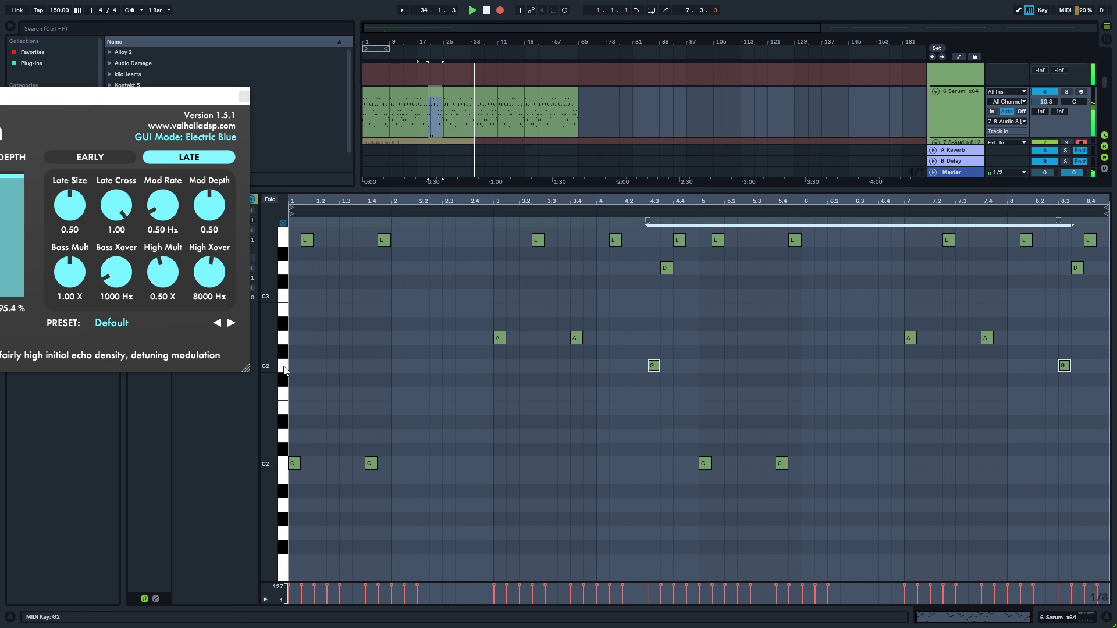
{"action": "left_click", "coordinate": [282, 465]}
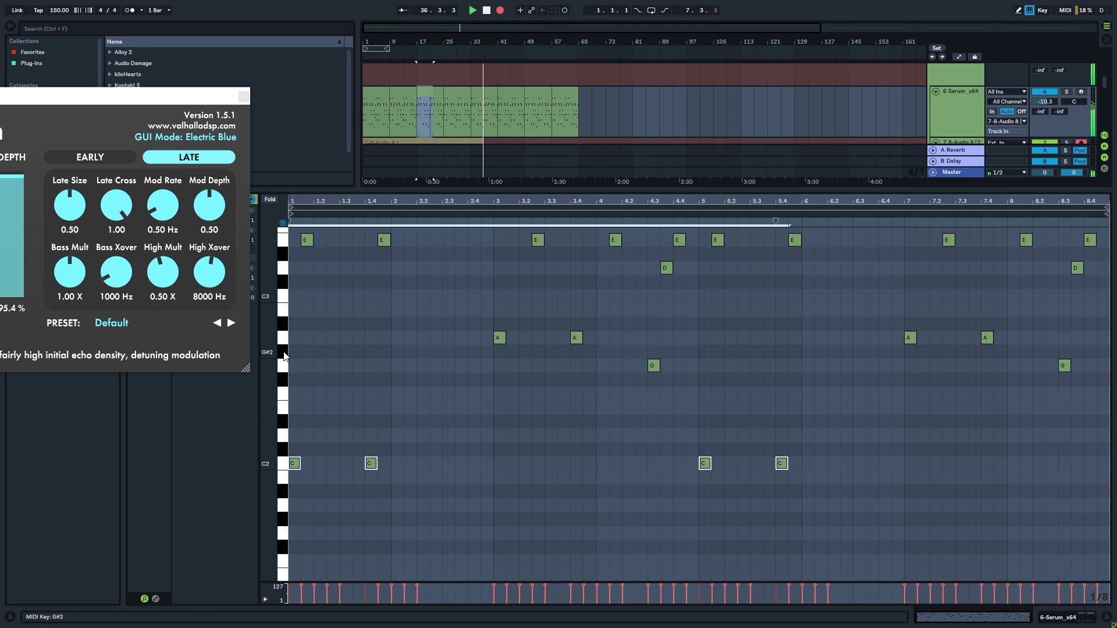
{"action": "left_click", "coordinate": [284, 368]}
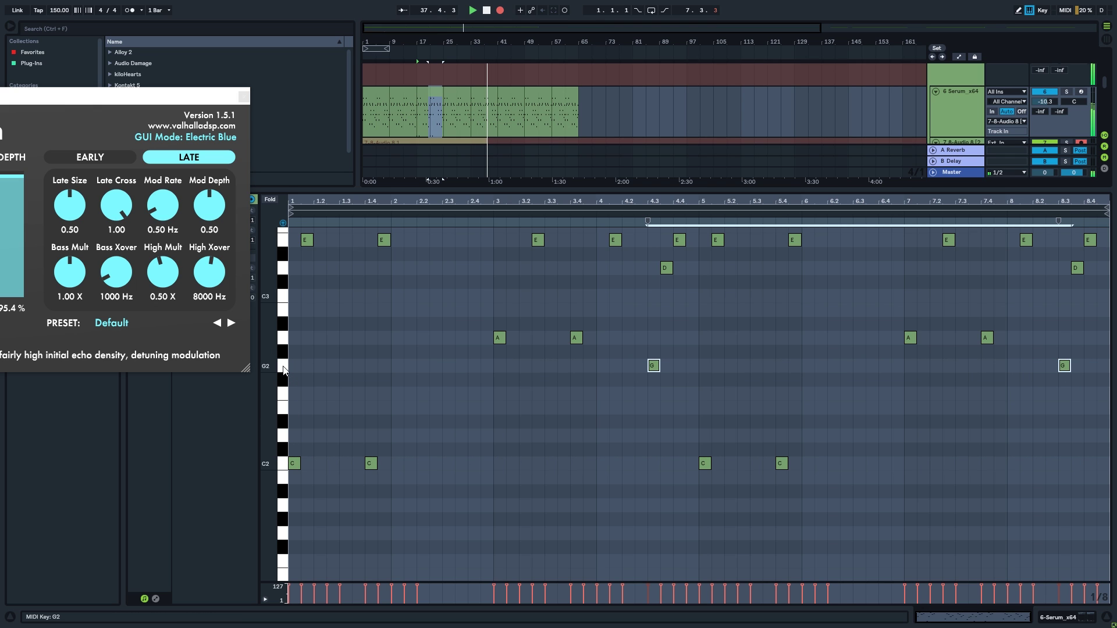
{"action": "left_click", "coordinate": [286, 269]}
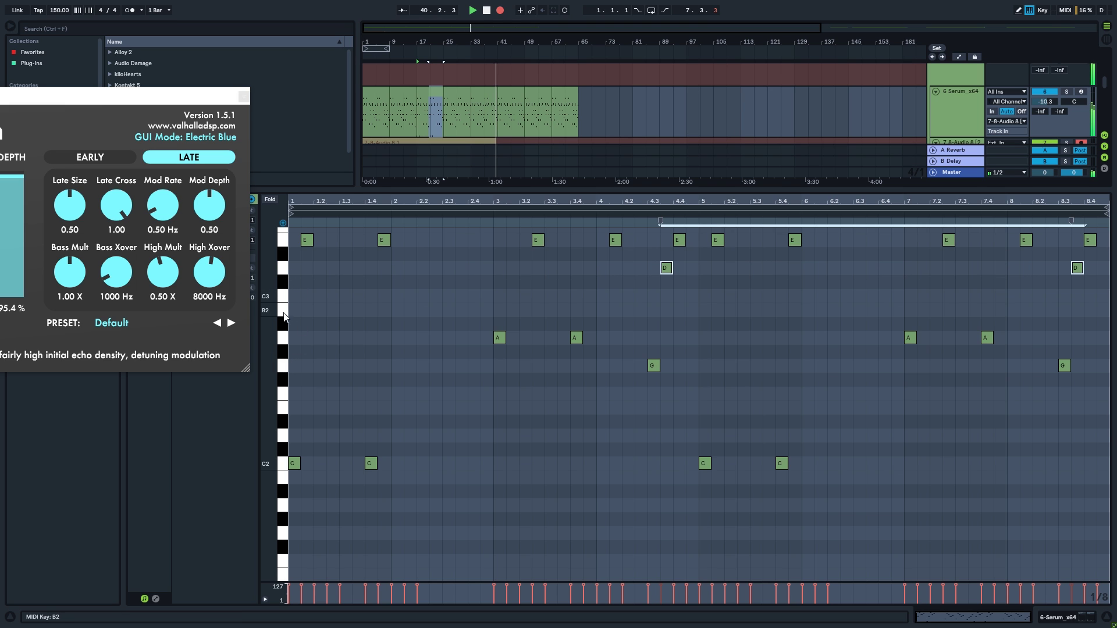
{"action": "left_click", "coordinate": [285, 338]}
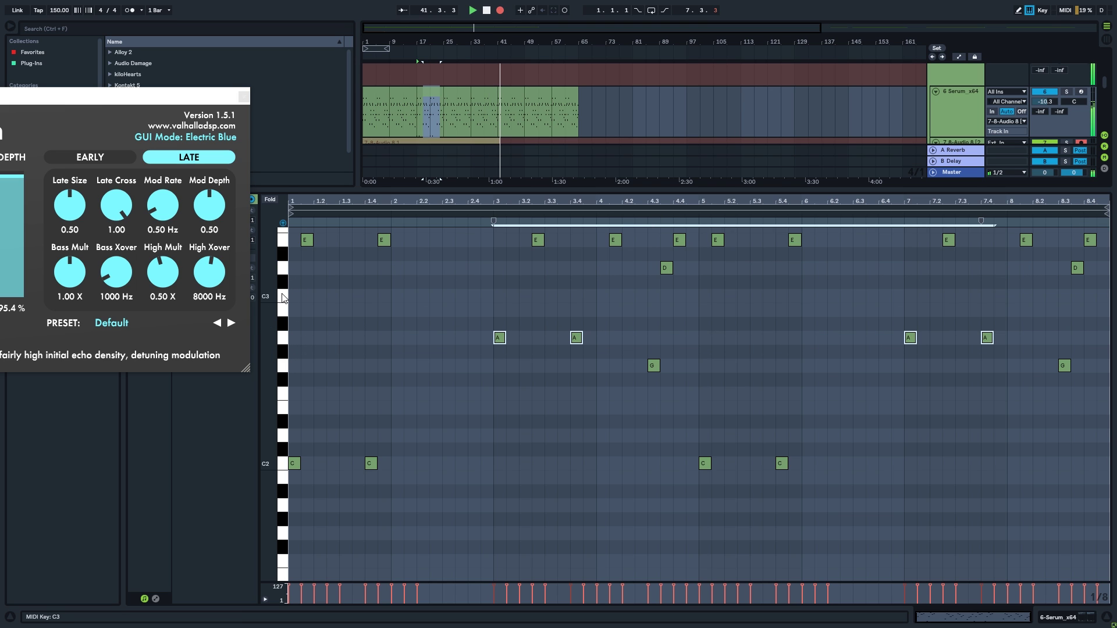
Sound the C3, B2, C2, A2 and G2 keys over the melody as the recording continues.
{"action": "scroll", "coordinate": [292, 305], "scroll_direction": "up", "scroll_amount": 3}
{"action": "left_click", "coordinate": [285, 365]}
{"action": "left_click", "coordinate": [286, 373]}
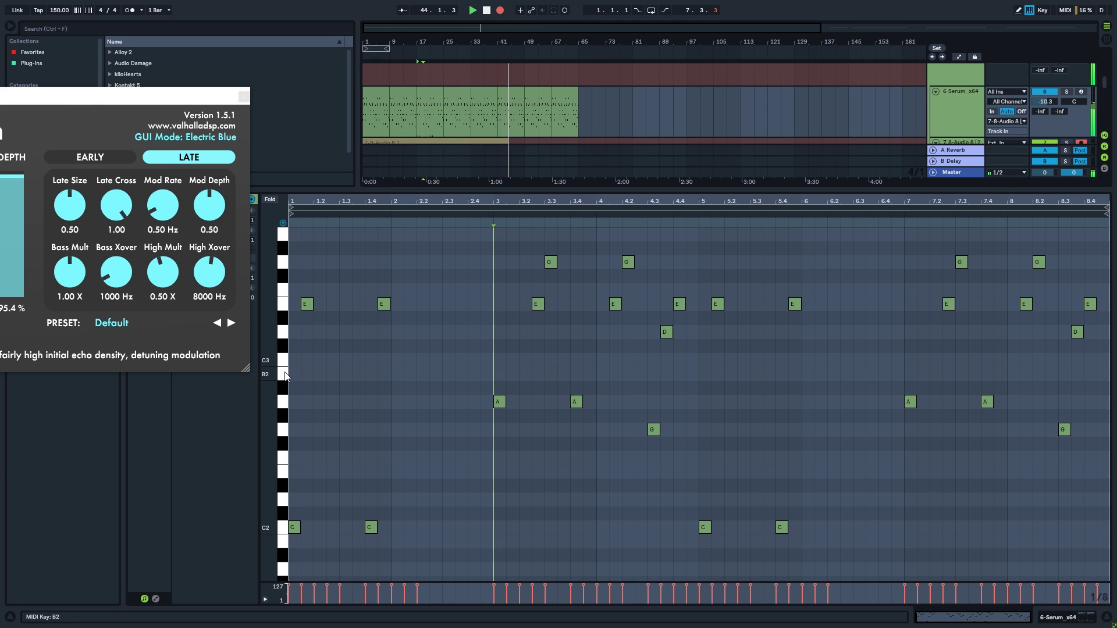
{"action": "left_click", "coordinate": [283, 530]}
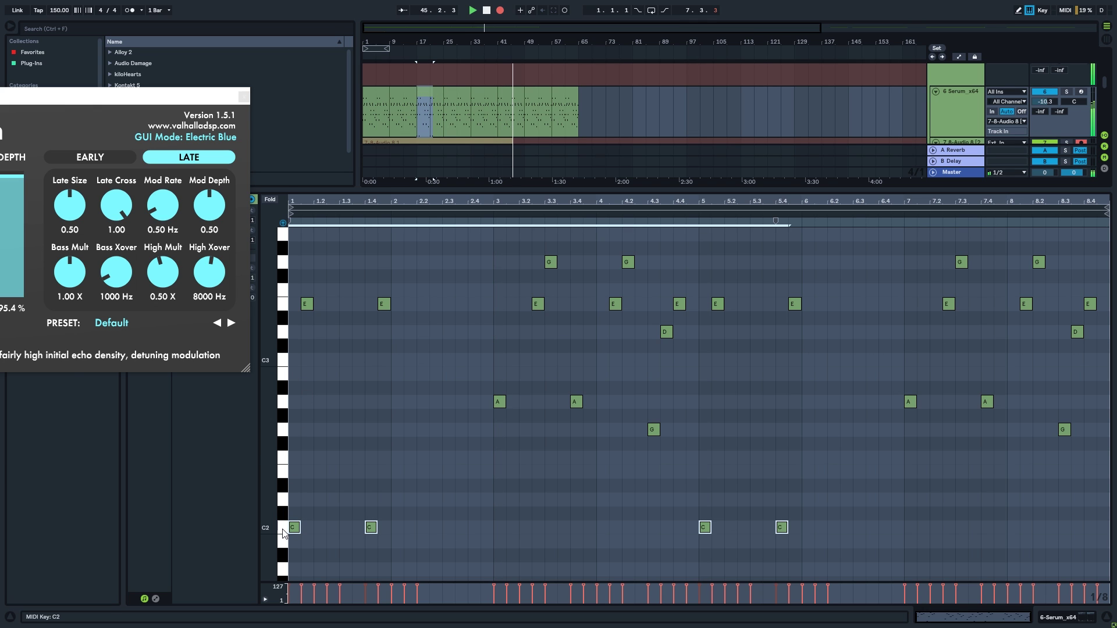
{"action": "left_click", "coordinate": [282, 403]}
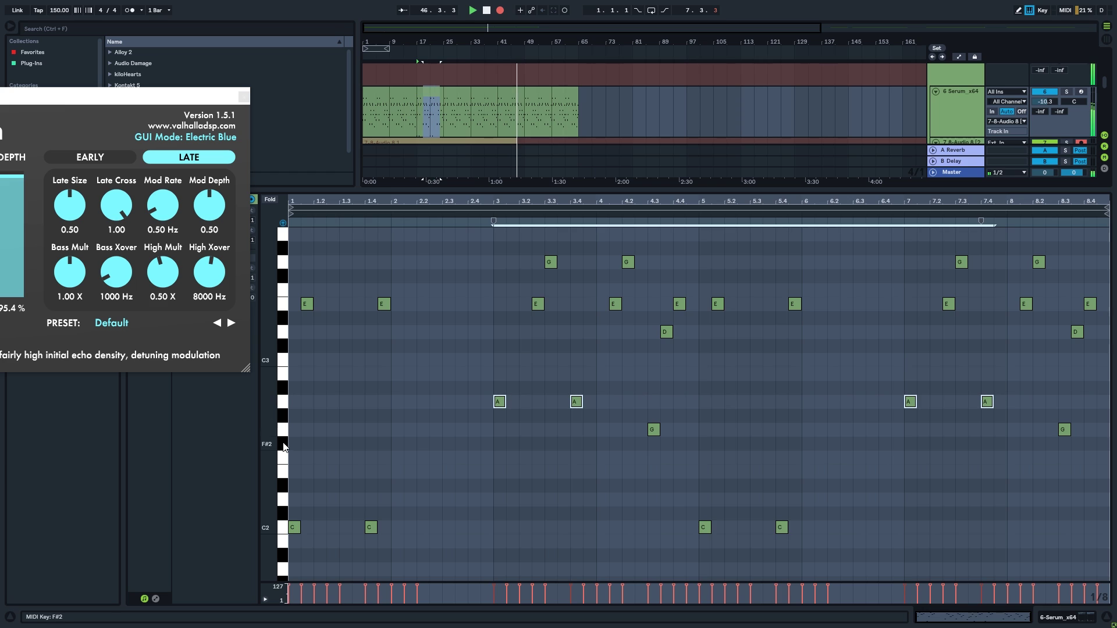
{"action": "left_click", "coordinate": [286, 432]}
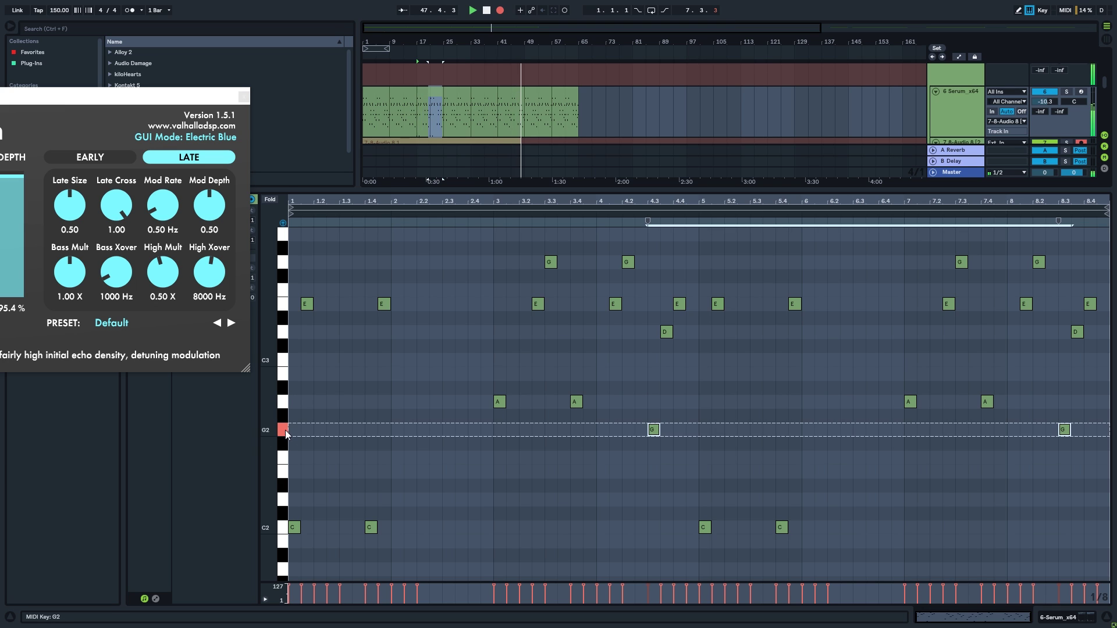
{"action": "left_click", "coordinate": [283, 378]}
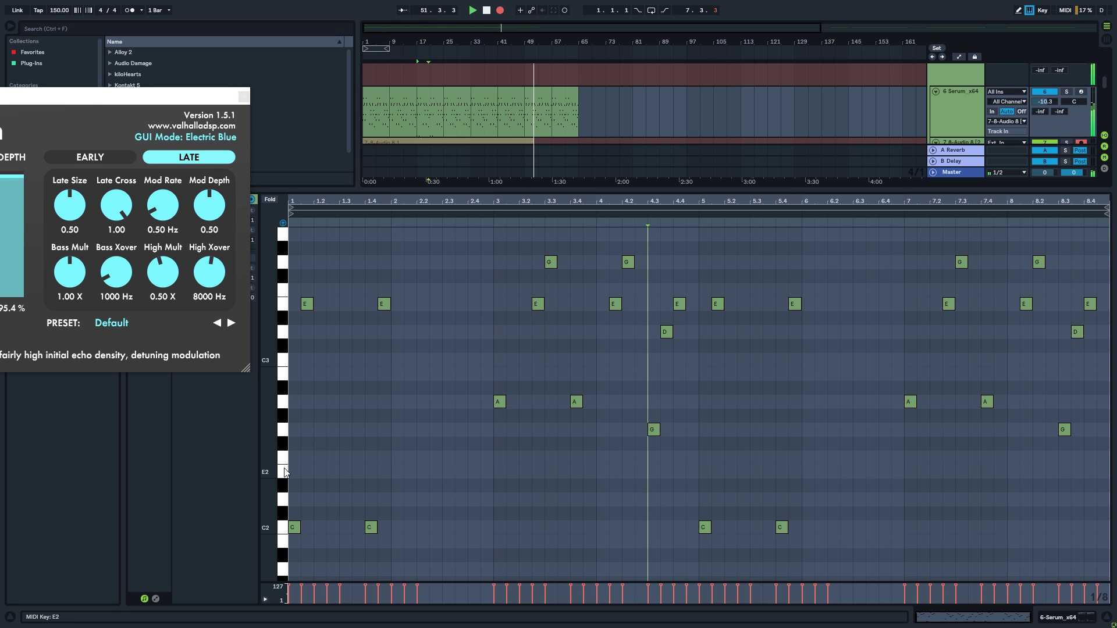
With the note editor collapsed, lower ValhallaRoom's decay to 0.10 s and end the recording.
{"action": "left_click_drag", "start_coordinate": [593, 197], "coordinate": [407, 581]}
{"action": "left_click_drag", "start_coordinate": [99, 97], "coordinate": [415, 142]}
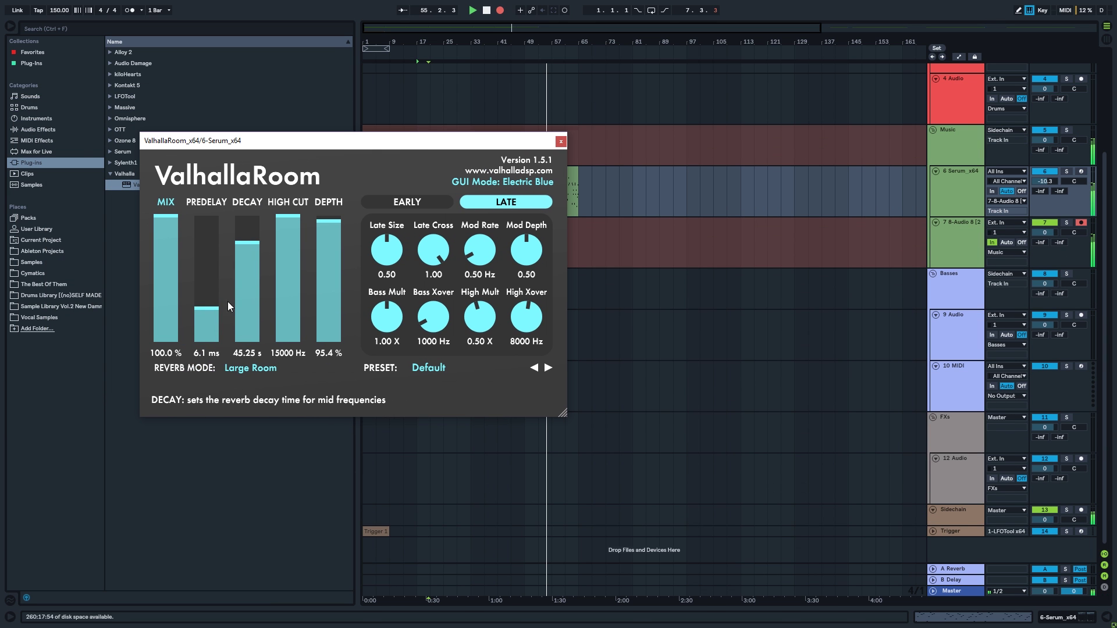
{"action": "left_click_drag", "start_coordinate": [256, 247], "coordinate": [250, 275]}
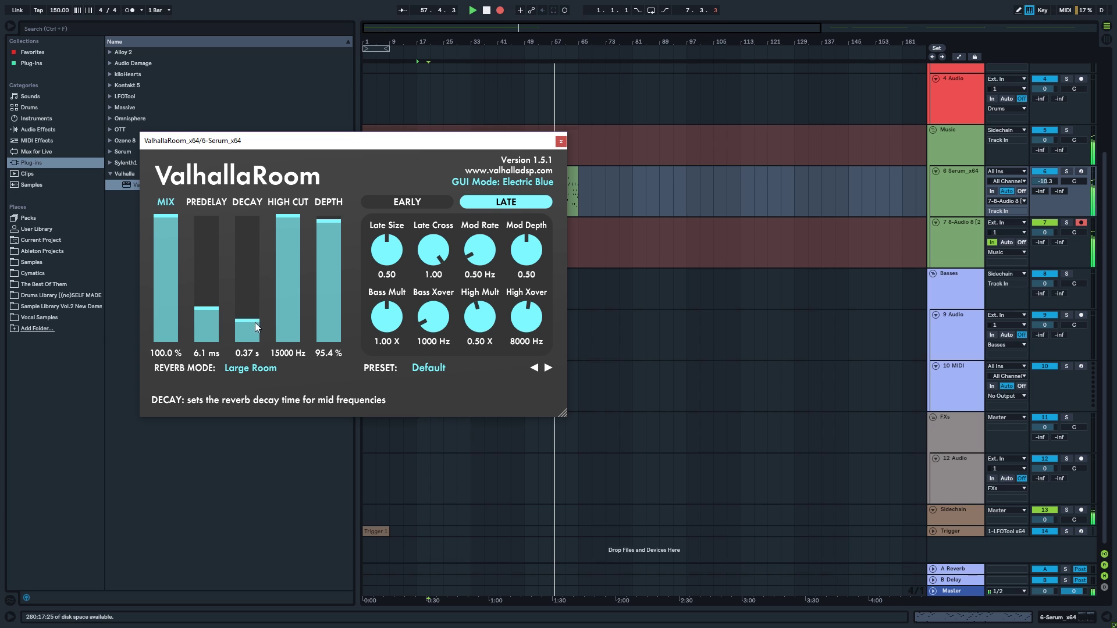
{"action": "left_click", "coordinate": [499, 11]}
{"action": "left_click_drag", "start_coordinate": [541, 144], "coordinate": [221, 141]}
{"action": "left_click", "coordinate": [240, 137]}
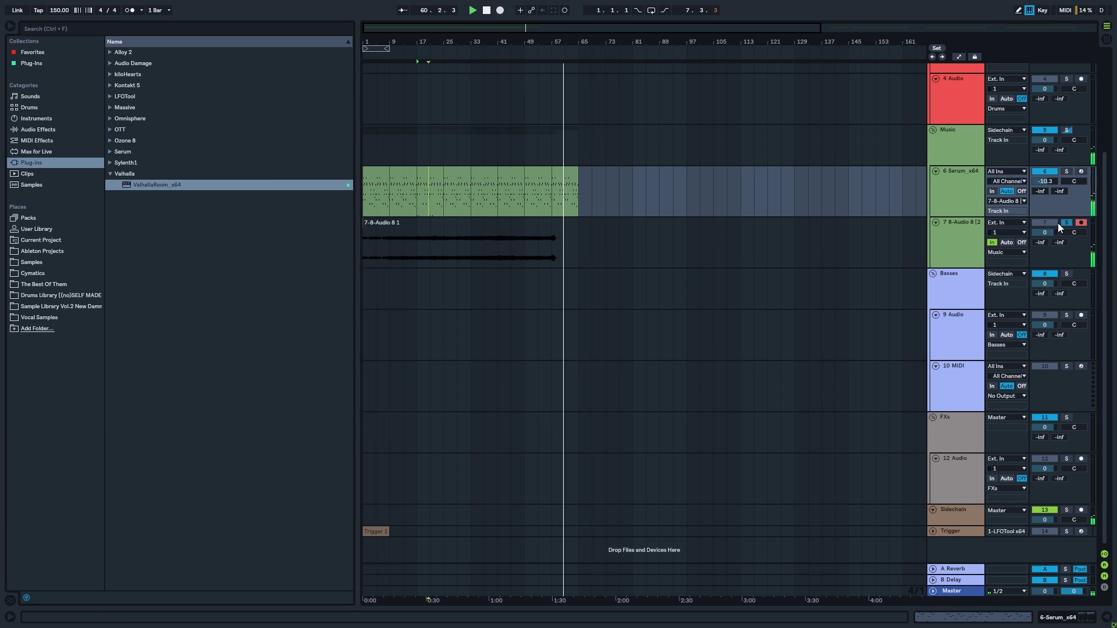
Stop playback and set monitoring to Off on track 7, which holds the recorded clip.
{"action": "key", "text": "space"}
{"action": "left_click", "coordinate": [479, 224]}
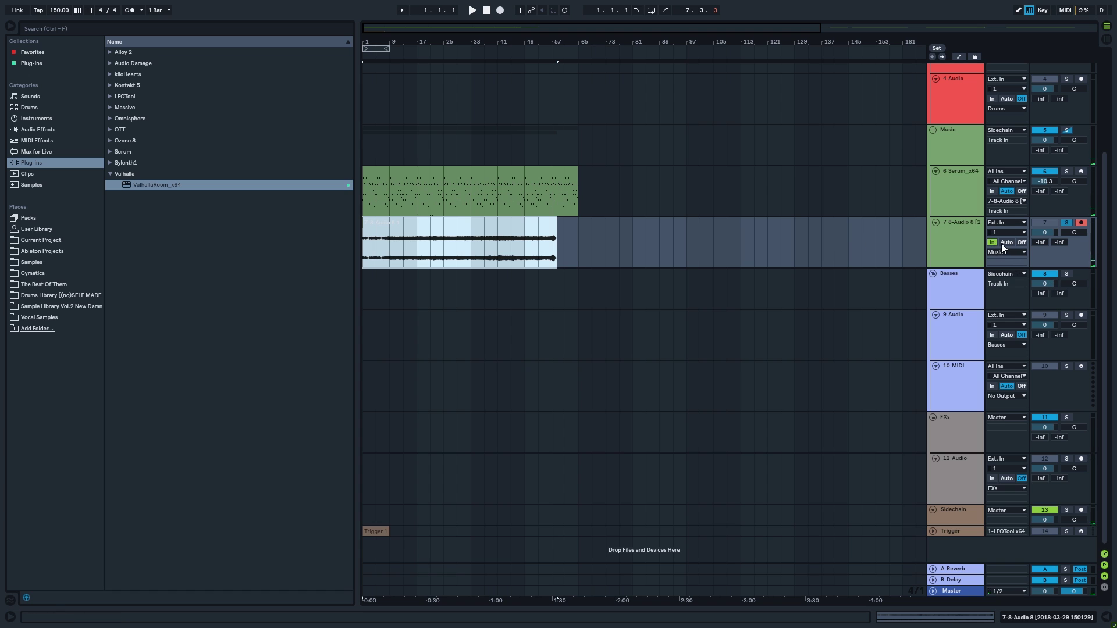
{"action": "left_click", "coordinate": [1021, 242]}
Play back the recorded texture on track 7 from several points in its first half, up to bar 33.
{"action": "key", "text": "space"}
{"action": "left_click", "coordinate": [471, 223]}
{"action": "left_click_drag", "start_coordinate": [397, 41], "coordinate": [397, 81]}
{"action": "left_click", "coordinate": [455, 273]}
{"action": "left_click", "coordinate": [448, 245]}
{"action": "key", "text": "space"}
{"action": "key", "text": "space"}
{"action": "left_click_drag", "start_coordinate": [447, 41], "coordinate": [451, 58]}
{"action": "left_click", "coordinate": [540, 260]}
{"action": "left_click", "coordinate": [611, 260]}
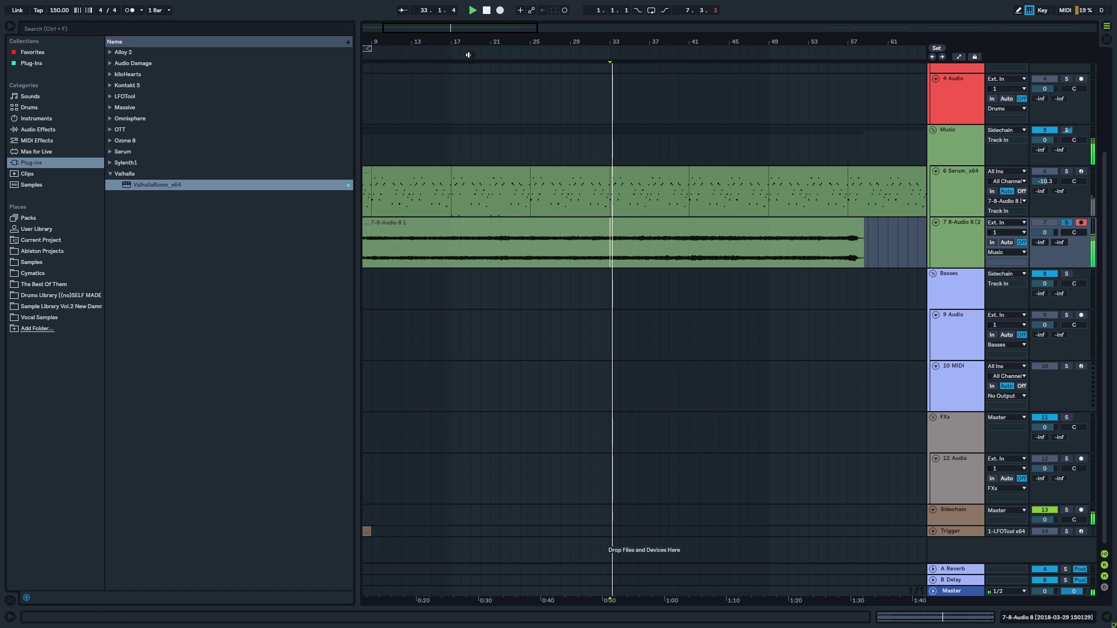
Listen to the second half of the track 7 recording from bars 41 and 45.
{"action": "key", "text": "plus"}
{"action": "left_click_drag", "start_coordinate": [517, 42], "coordinate": [491, 55]}
{"action": "left_click", "coordinate": [621, 260]}
{"action": "key", "text": "plus"}
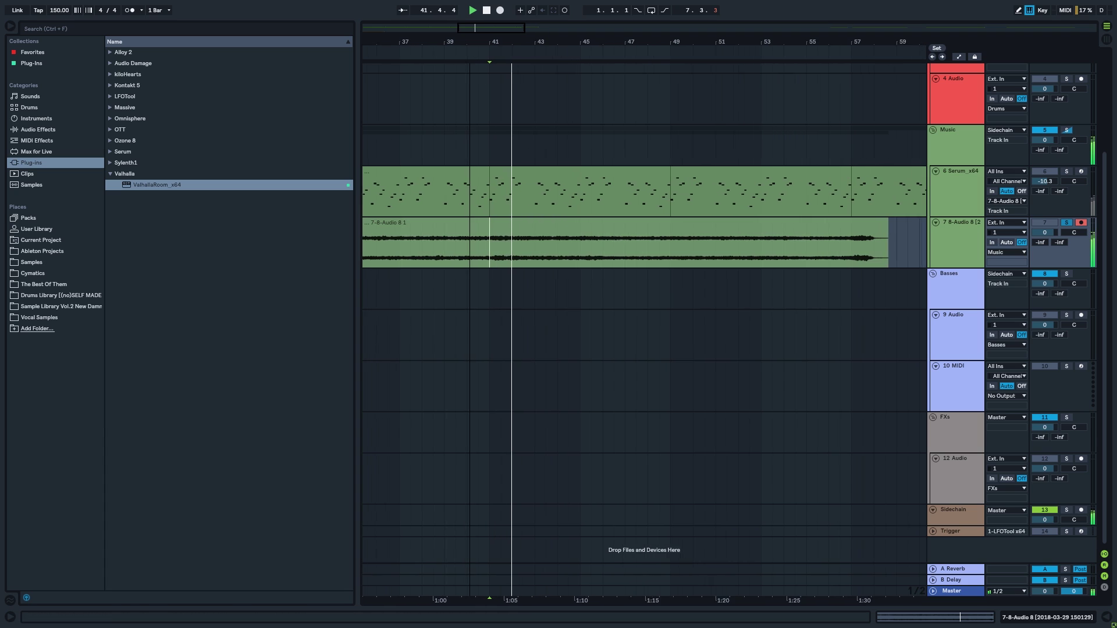
{"action": "left_click_drag", "start_coordinate": [507, 41], "coordinate": [518, 38]}
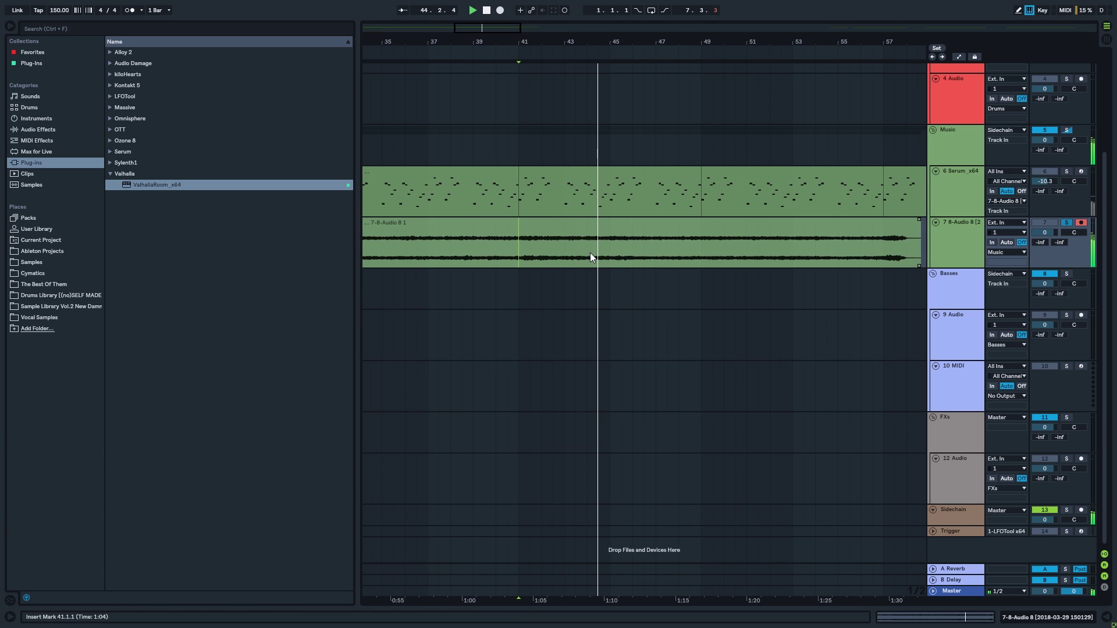
{"action": "left_click", "coordinate": [610, 258]}
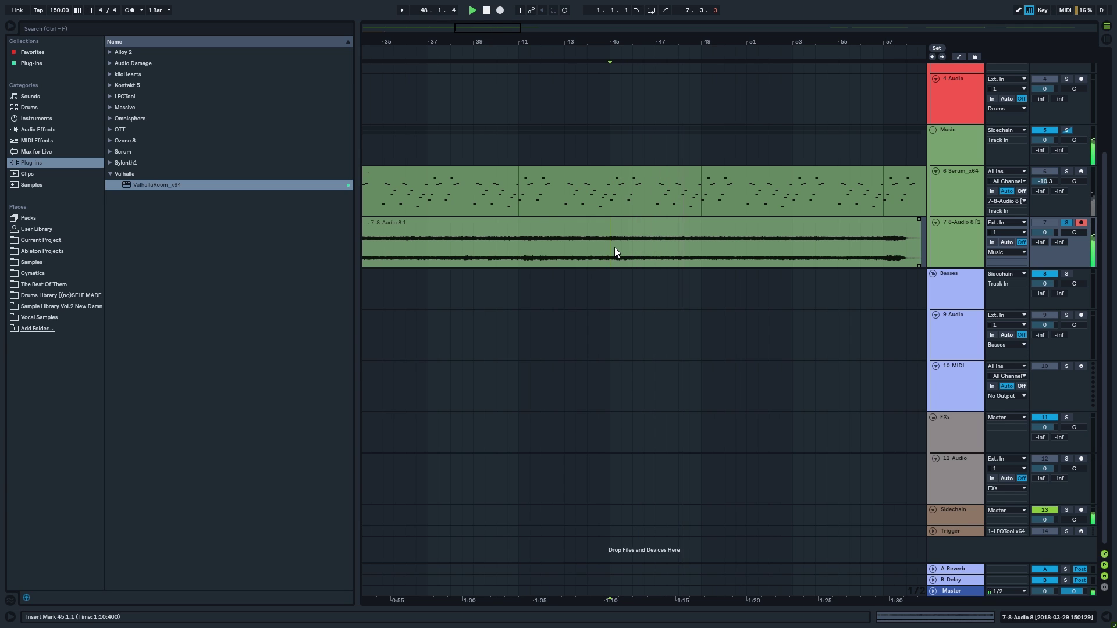
{"action": "left_click_drag", "start_coordinate": [483, 27], "coordinate": [483, 3]}
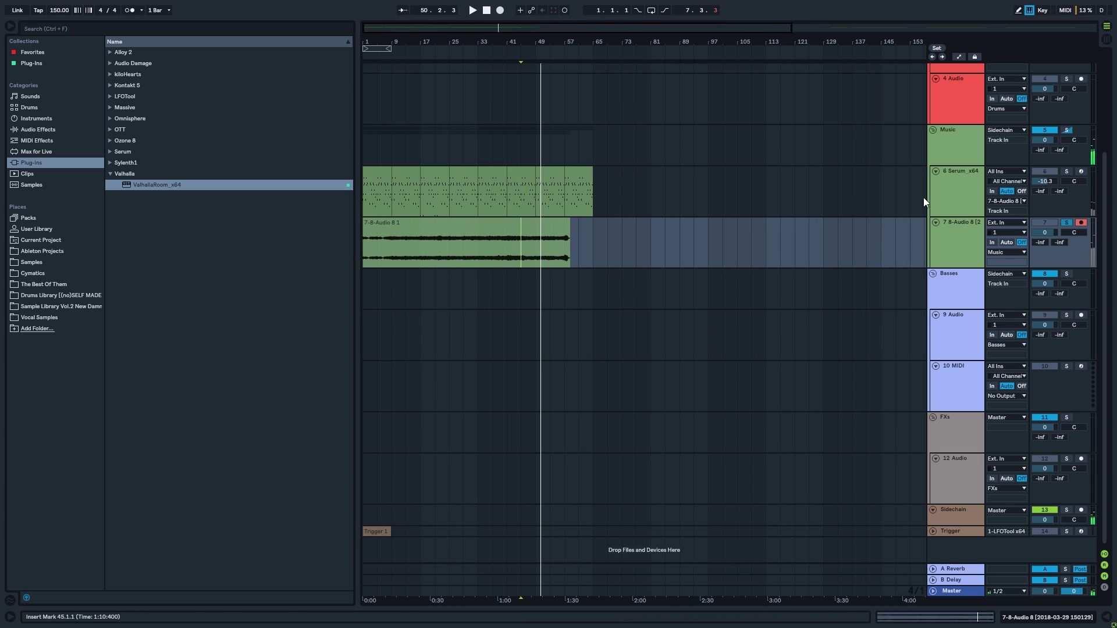
Move all the Serum clips to start at bar 65 and place a copy of one 8-bar clip at bar 1.
{"action": "left_click", "coordinate": [975, 182]}
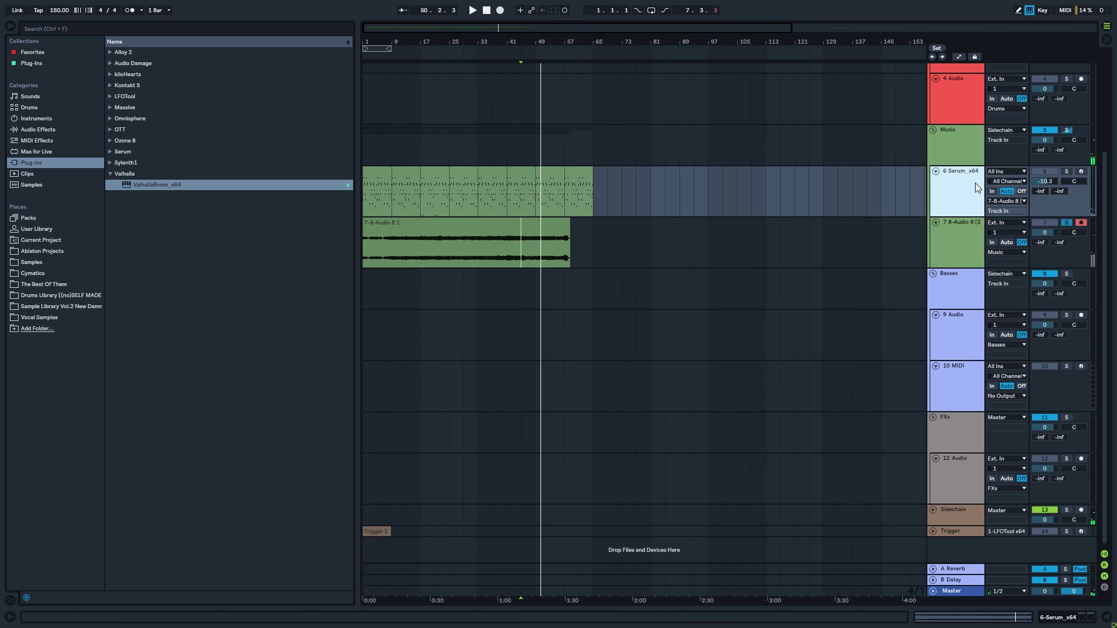
{"action": "left_click", "coordinate": [583, 175]}
{"action": "left_click", "coordinate": [379, 177], "text": "shift"}
{"action": "mouse_move", "coordinate": [377, 178]}
{"action": "left_mouse_down"}
{"action": "mouse_move", "coordinate": [616, 193]}
{"action": "mouse_move", "coordinate": [376, 189]}
{"action": "left_mouse_up"}
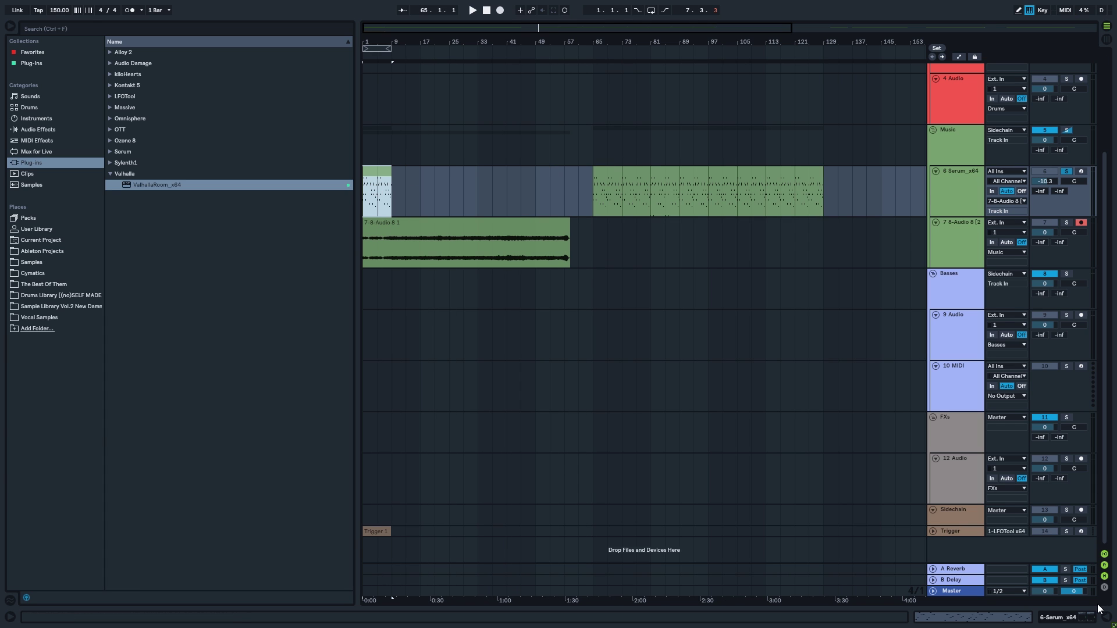
Show the Serum track's device chain and check ValhallaRoom's reverb settings.
{"action": "left_click", "coordinate": [1106, 617]}
{"action": "left_click", "coordinate": [255, 499]}
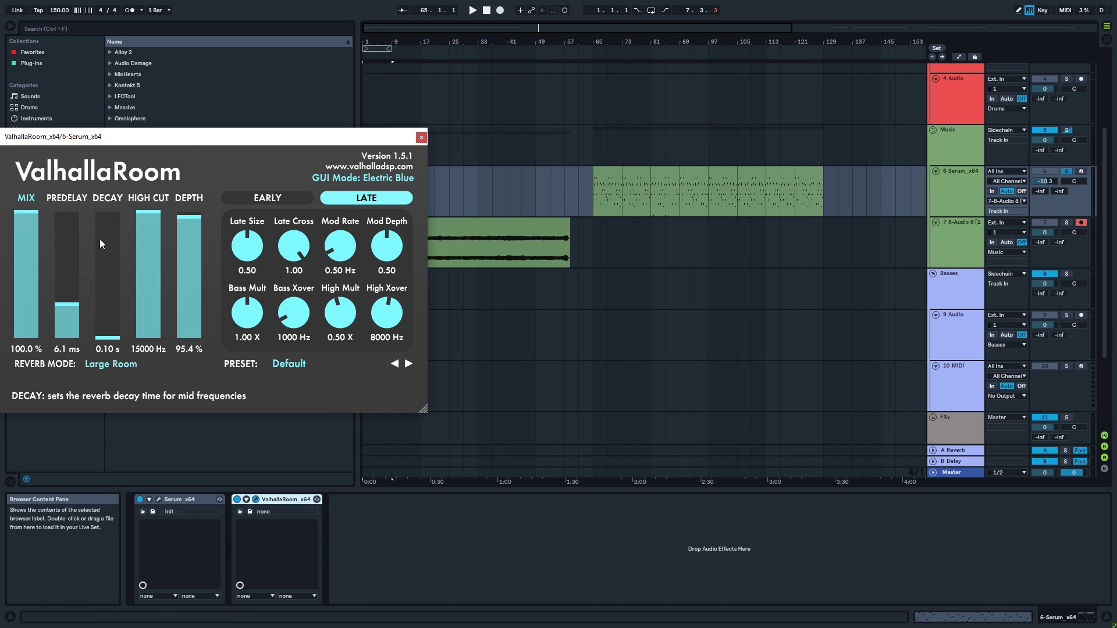
{"action": "left_click", "coordinate": [421, 137]}
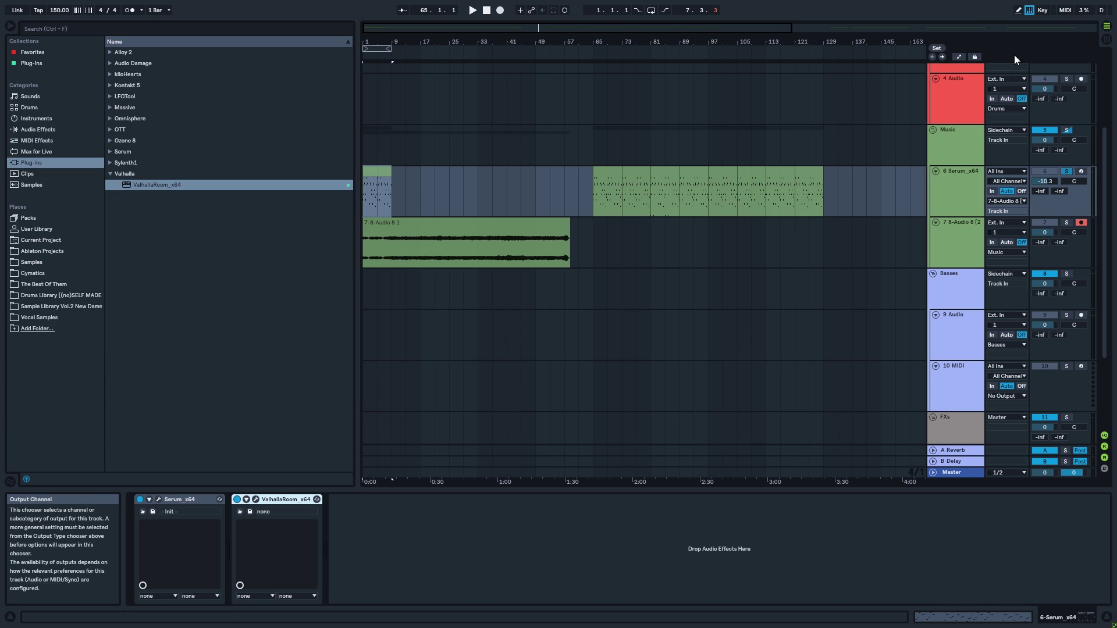
Arm the Serum track, set track 7's monitoring to In, and lower the computer keyboard's octave to C2 to D3.
{"action": "left_click", "coordinate": [1081, 171]}
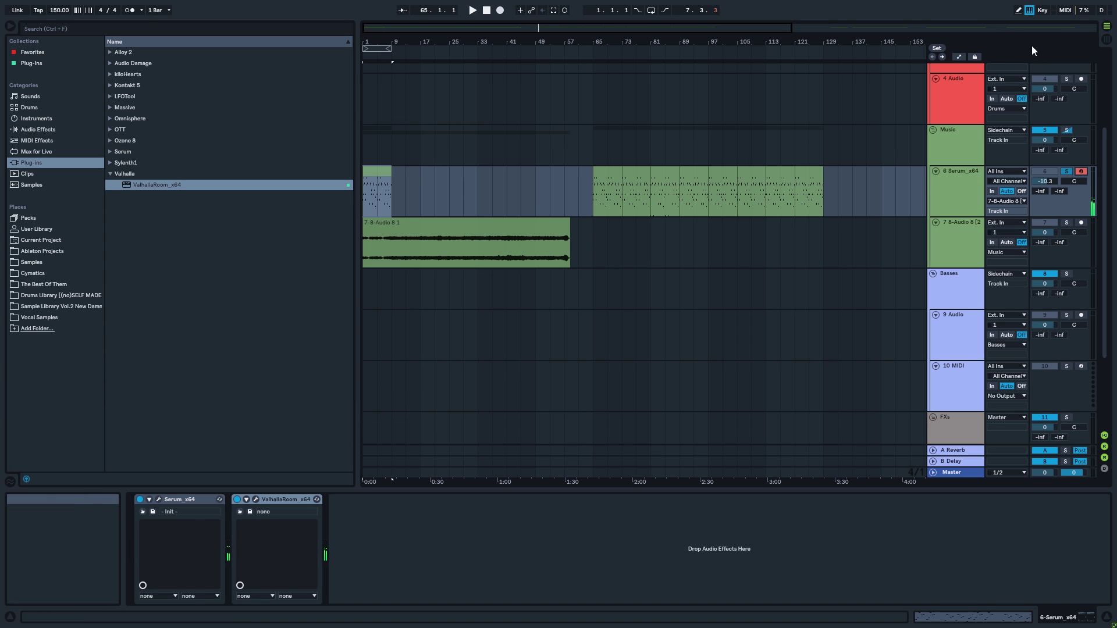
{"action": "left_click", "coordinate": [992, 242]}
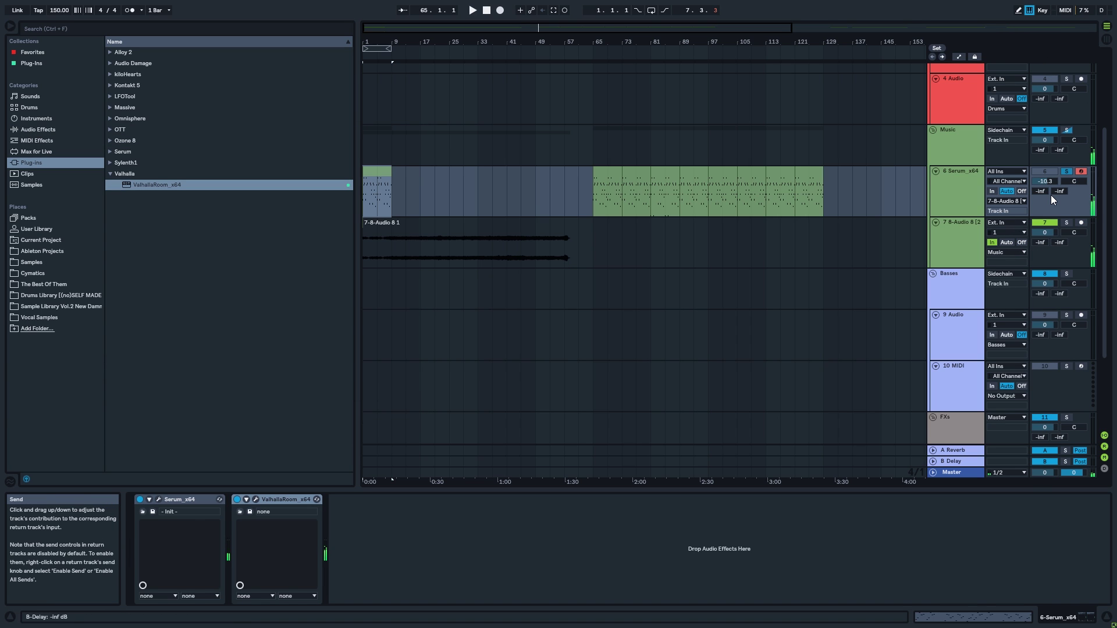
{"action": "key", "text": "z"}
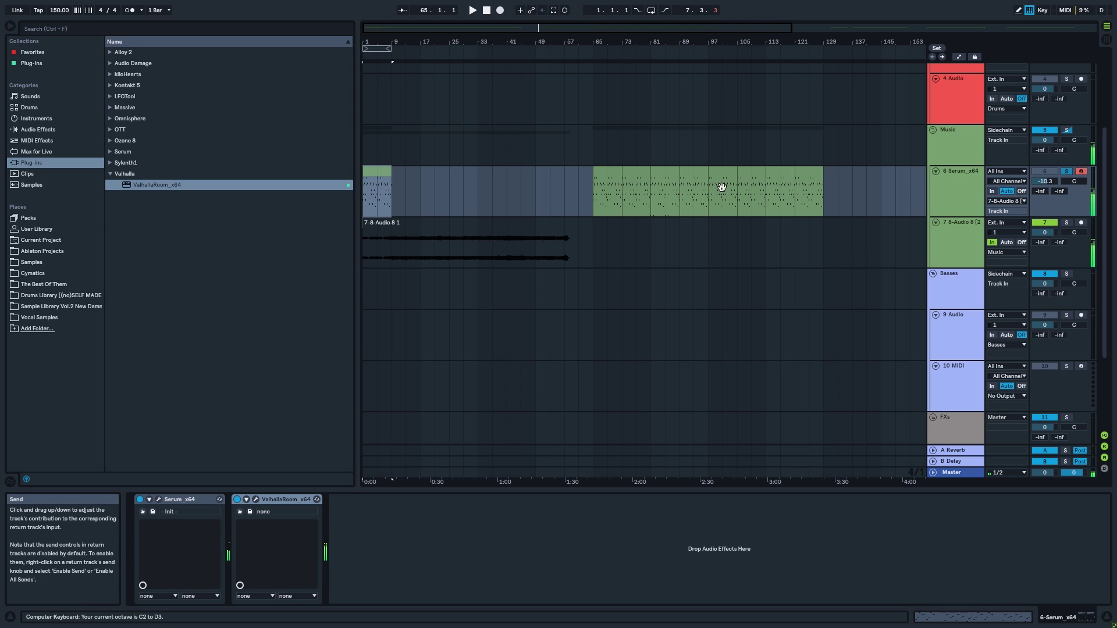
Open the Serum clip at bar 1 in an enlarged note editor and audition the G2, C2 and A2 keys.
{"action": "double_click", "coordinate": [370, 175]}
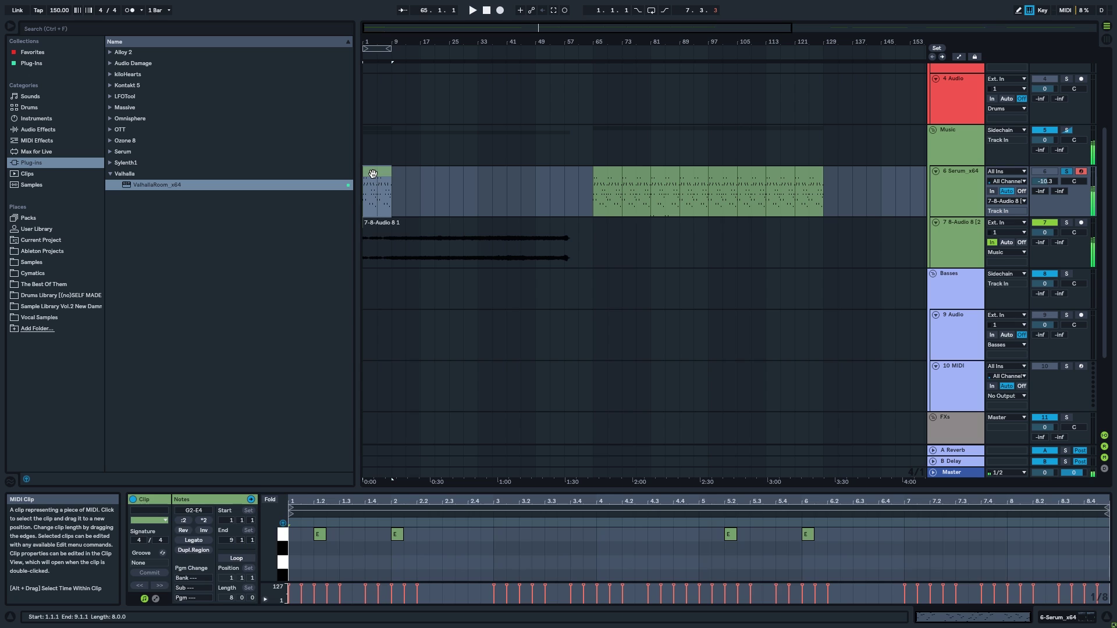
{"action": "left_click_drag", "start_coordinate": [367, 488], "coordinate": [366, 173]}
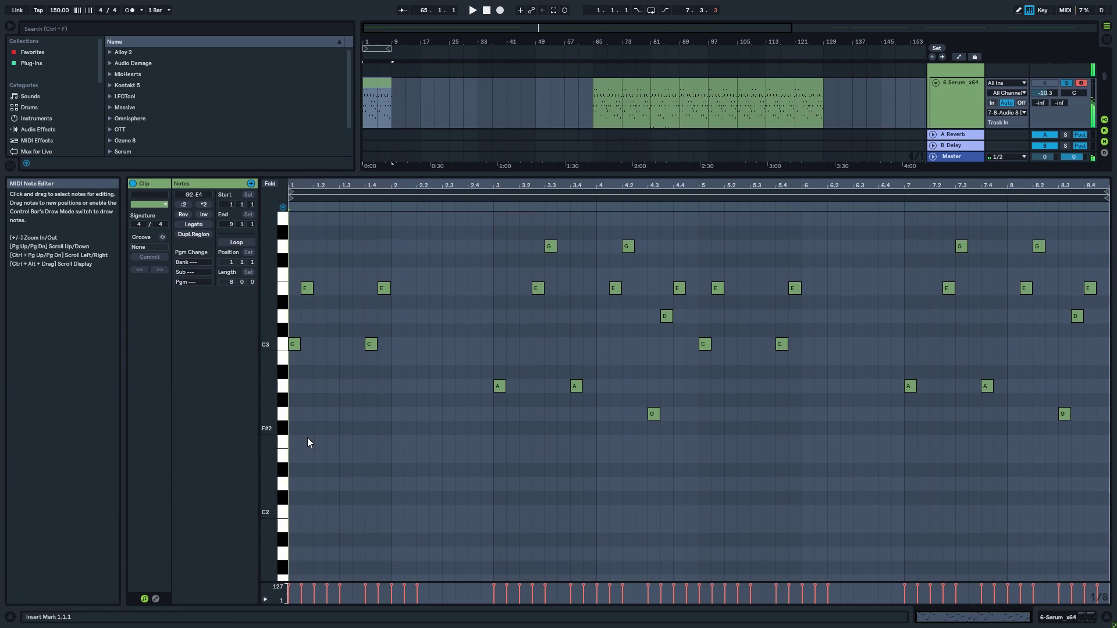
{"action": "scroll", "coordinate": [302, 484], "scroll_direction": "down", "scroll_amount": 4}
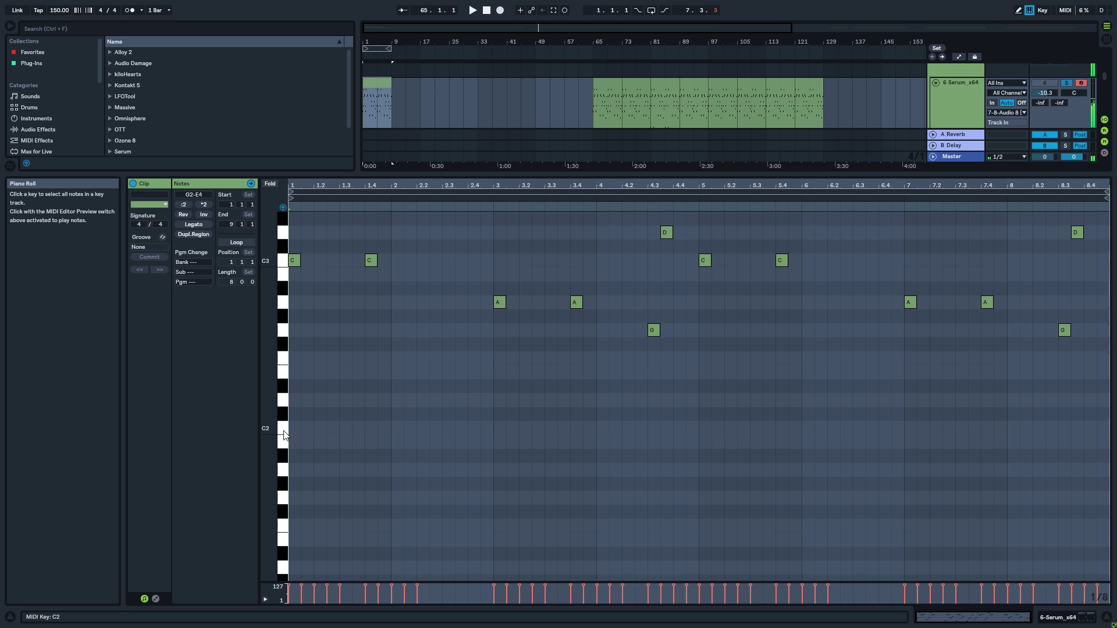
{"action": "left_click", "coordinate": [282, 331]}
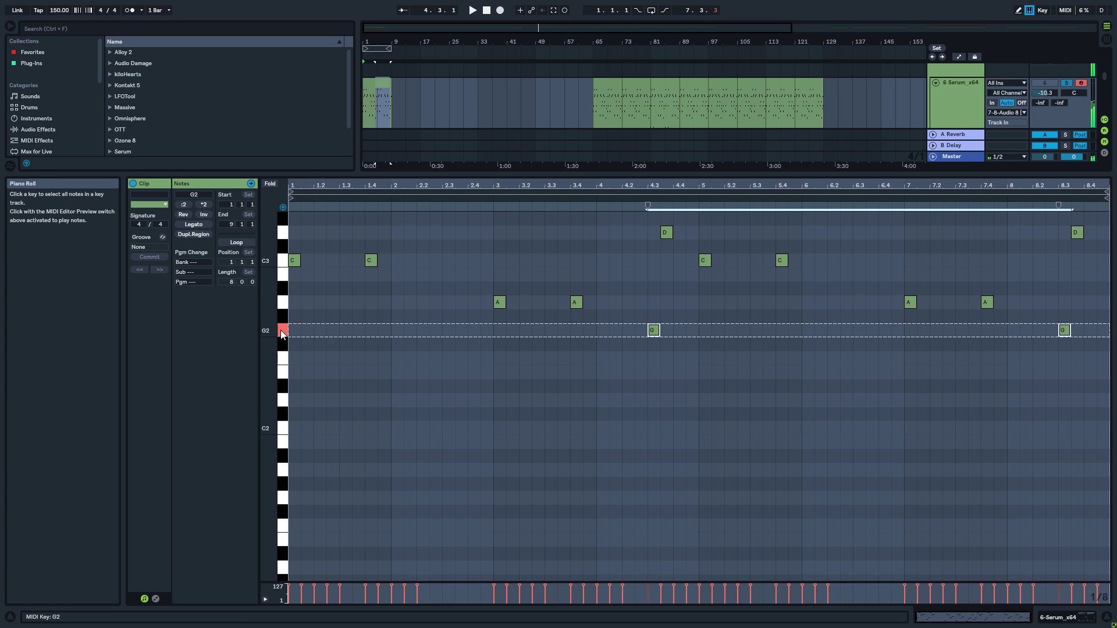
{"action": "left_click", "coordinate": [284, 382]}
{"action": "left_click", "coordinate": [284, 431]}
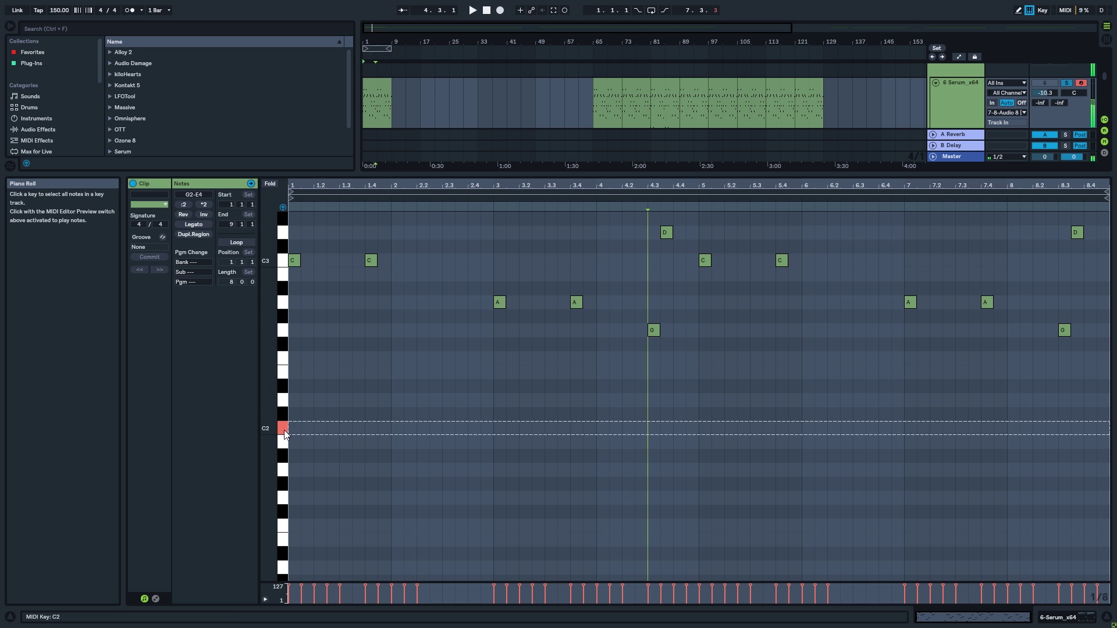
{"action": "left_click", "coordinate": [283, 302]}
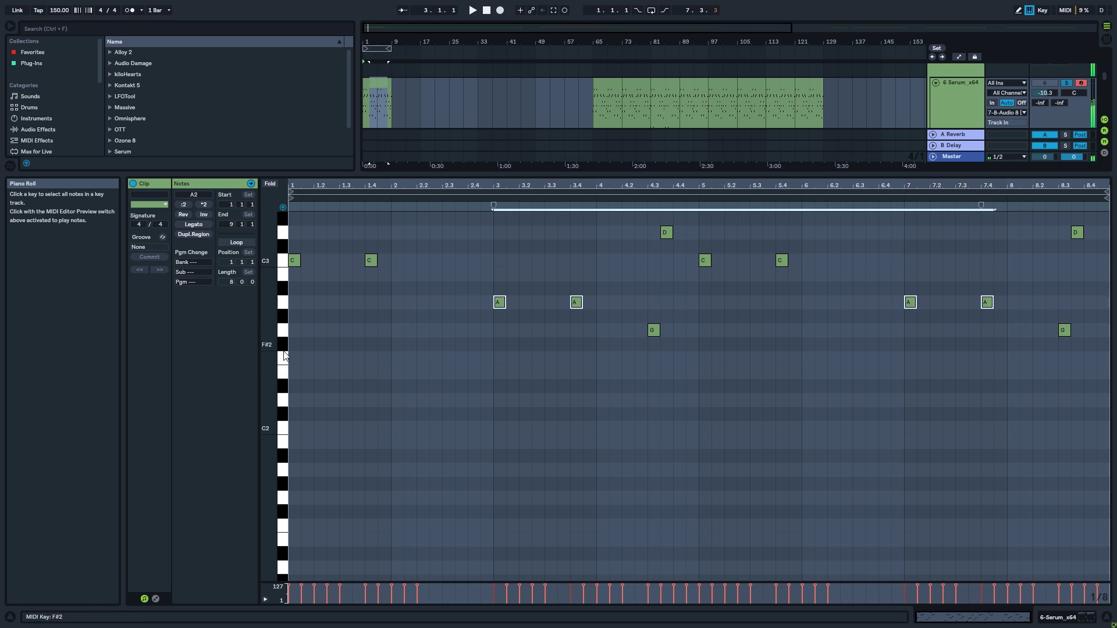
{"action": "left_click", "coordinate": [284, 378]}
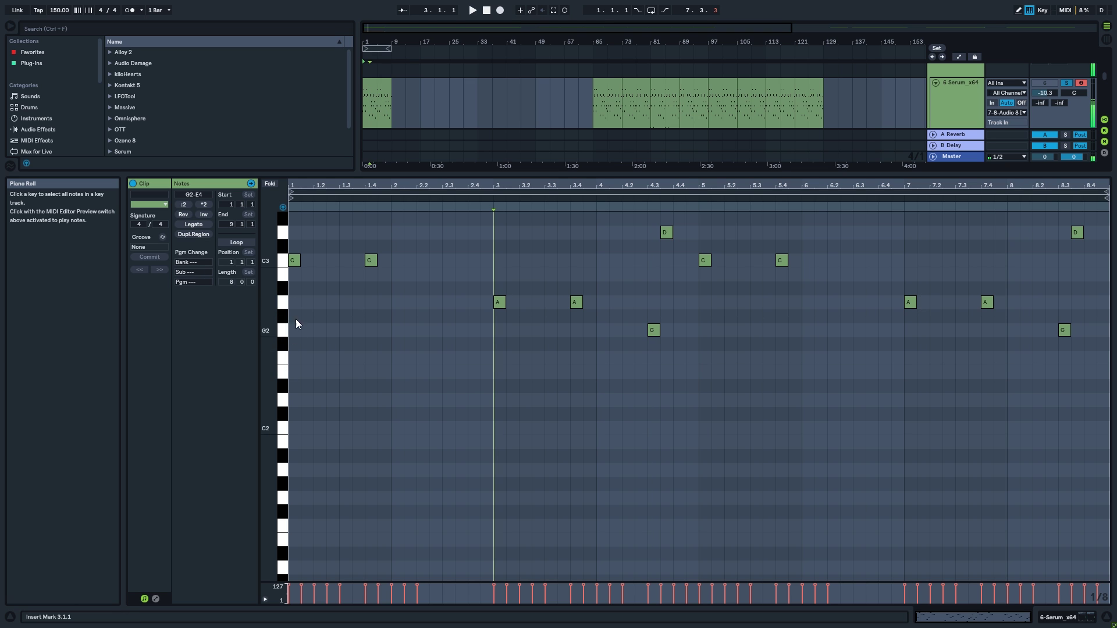
Audition more piano roll keys through the reverb, including C3, B2, A2, G2, E2 and C2.
{"action": "left_click", "coordinate": [284, 265]}
{"action": "left_click", "coordinate": [288, 409]}
{"action": "left_click", "coordinate": [283, 430]}
{"action": "left_click", "coordinate": [284, 277]}
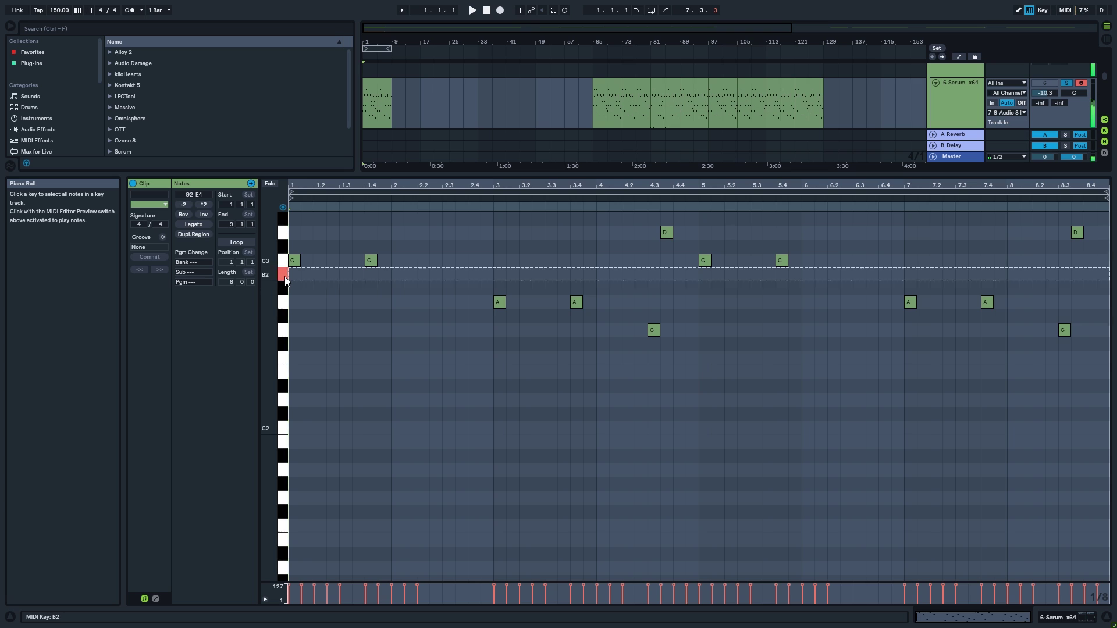
{"action": "left_click", "coordinate": [283, 374]}
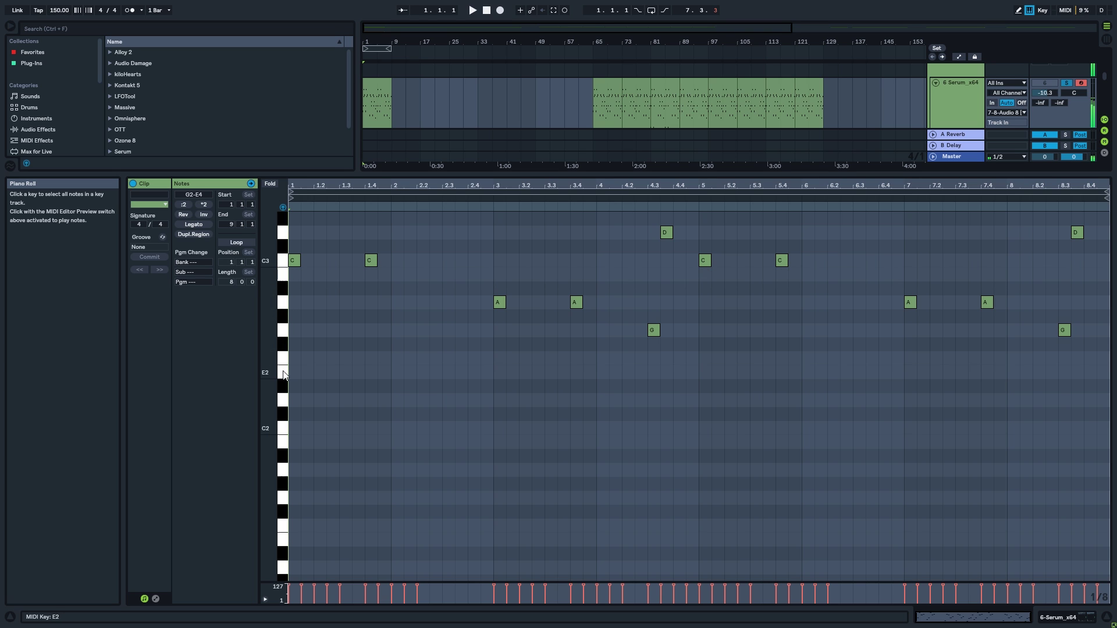
{"action": "left_click", "coordinate": [286, 302]}
{"action": "left_click", "coordinate": [286, 329]}
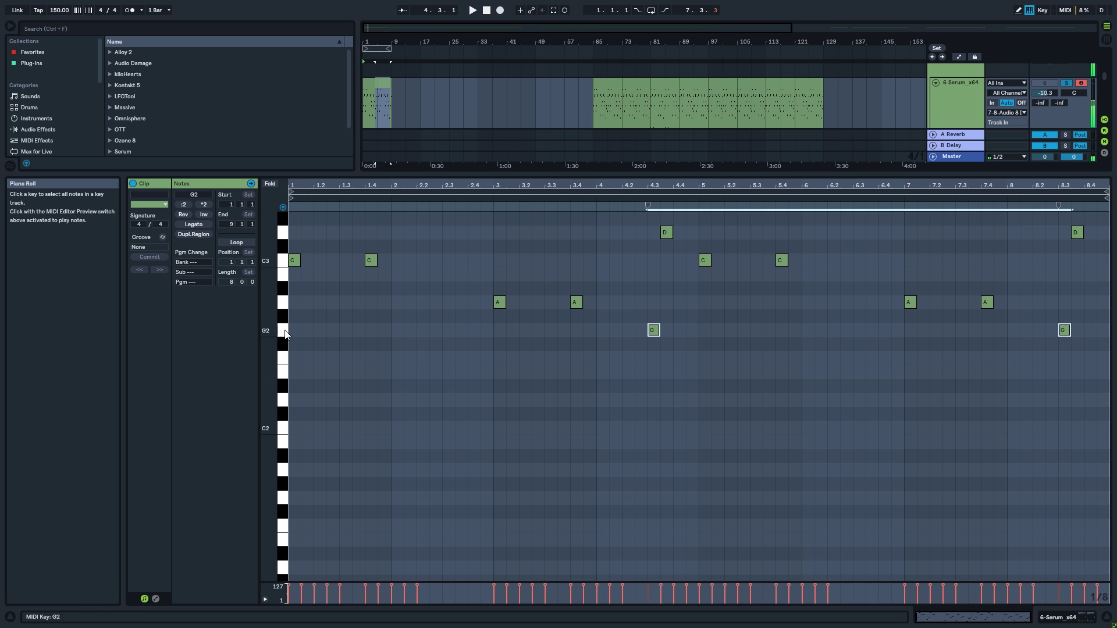
{"action": "left_click", "coordinate": [285, 430]}
{"action": "left_click", "coordinate": [284, 275]}
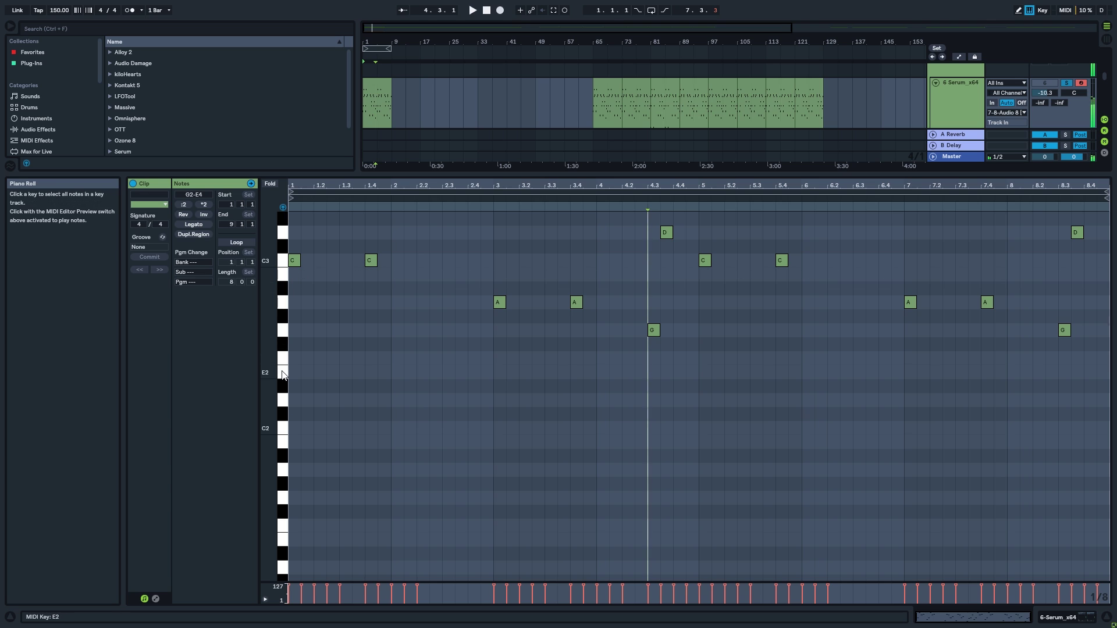
{"action": "left_click", "coordinate": [284, 330]}
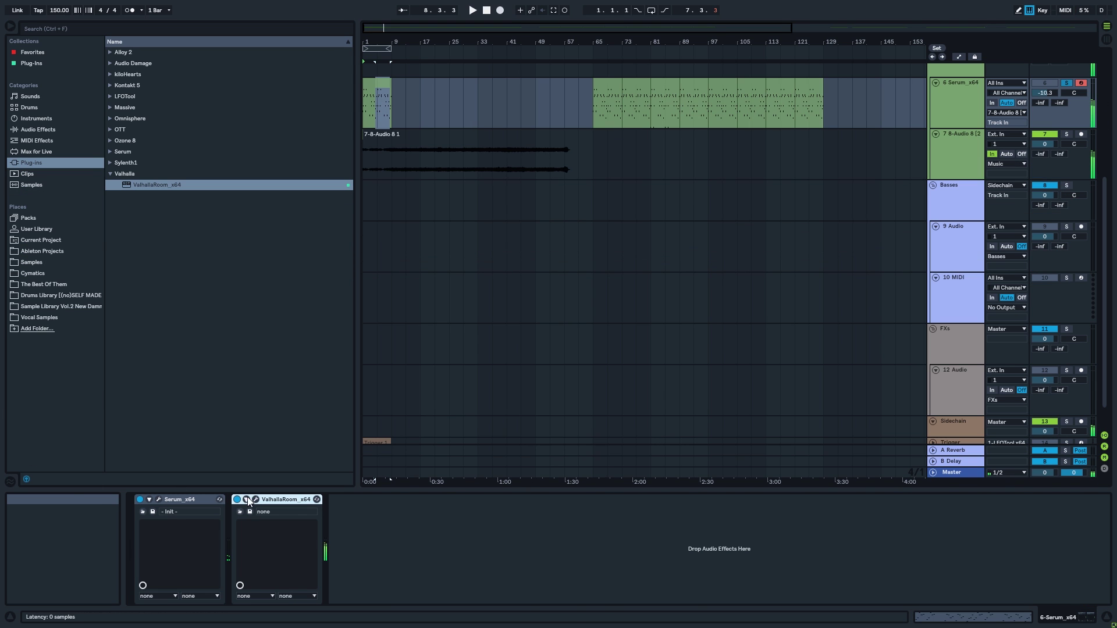
Audition the C2 and G2 keys dry with ValhallaRoom temporarily bypassed, and return to the re-enabled device chain.
{"action": "left_click", "coordinate": [238, 500]}
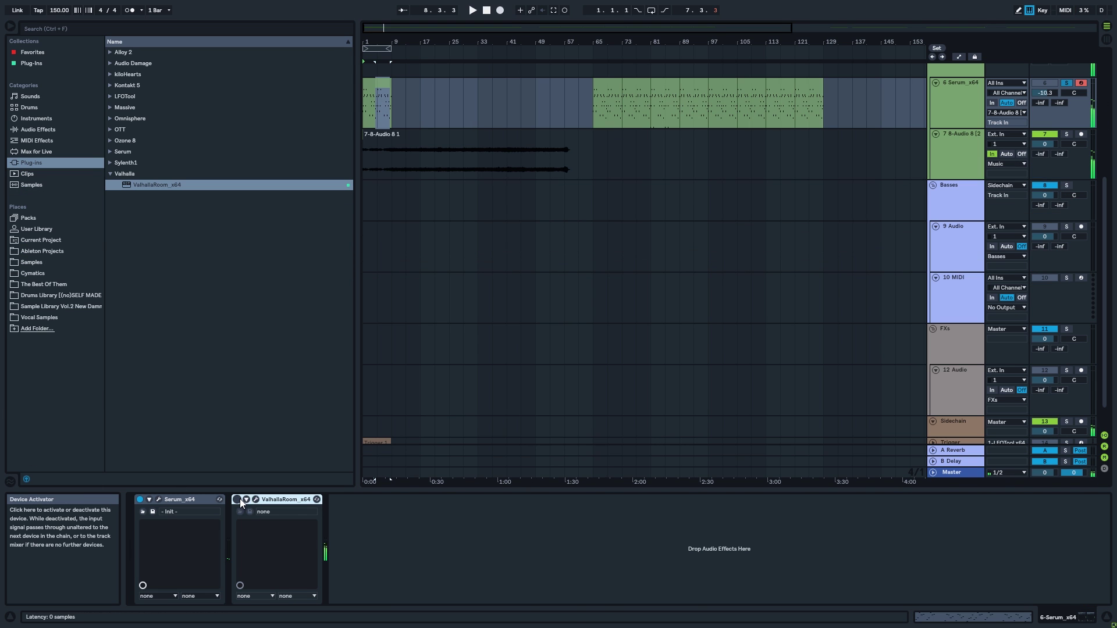
{"action": "double_click", "coordinate": [367, 88]}
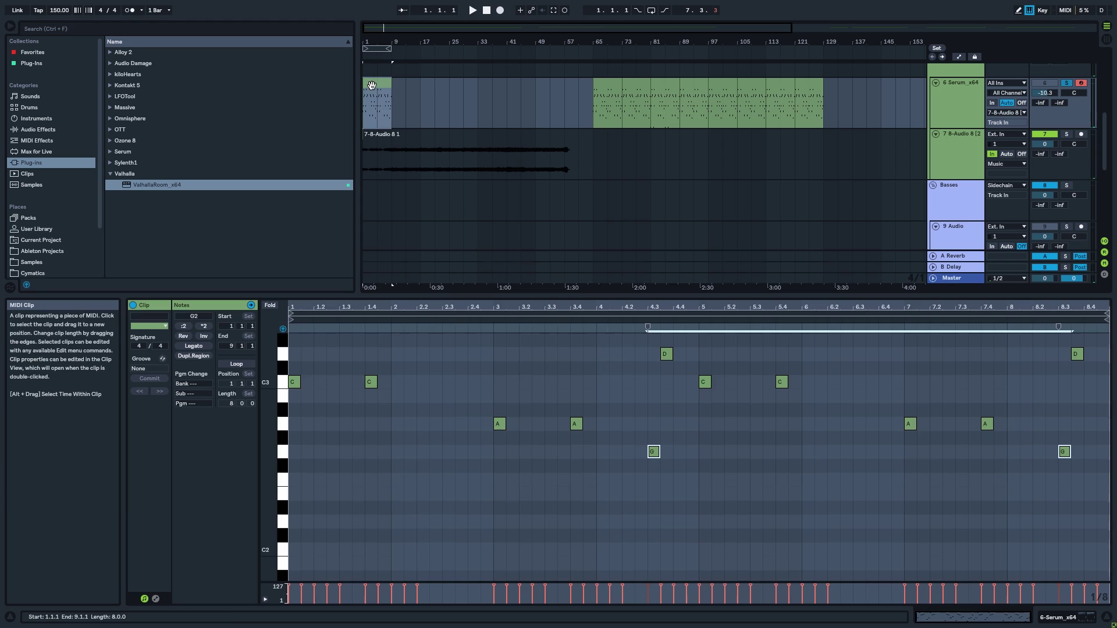
{"action": "scroll", "coordinate": [345, 341], "scroll_direction": "down", "scroll_amount": 3}
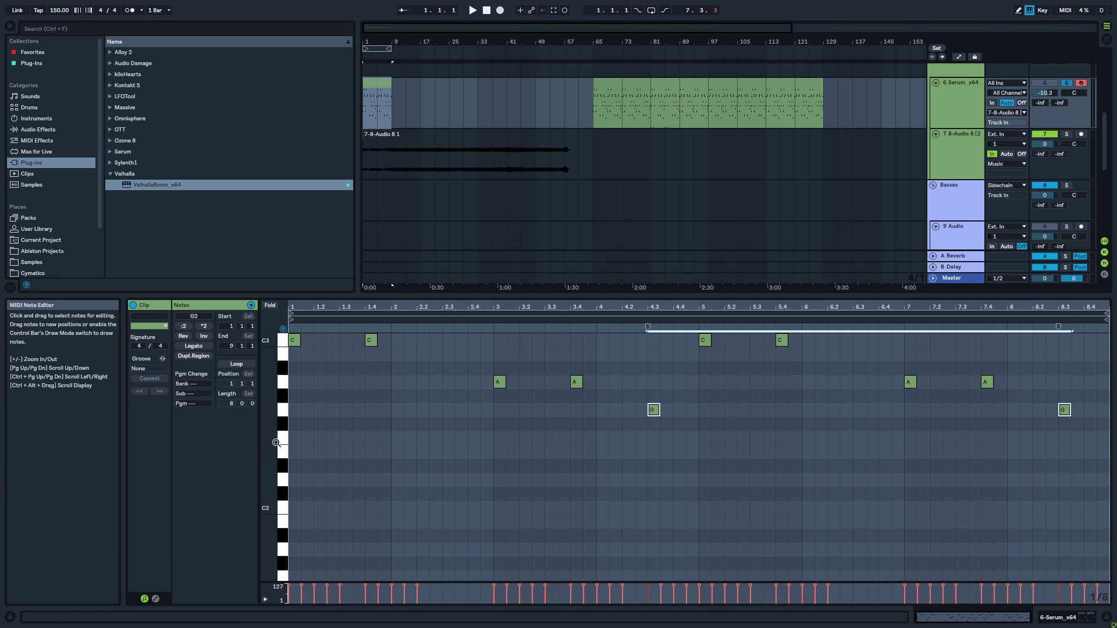
{"action": "left_click", "coordinate": [282, 513]}
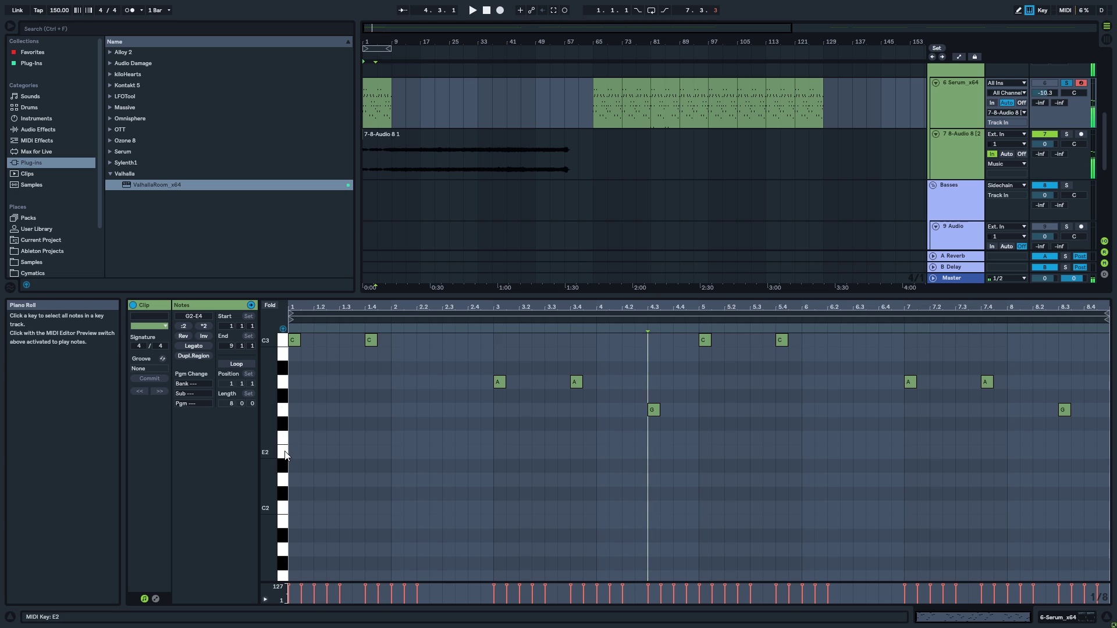
{"action": "left_click", "coordinate": [285, 414]}
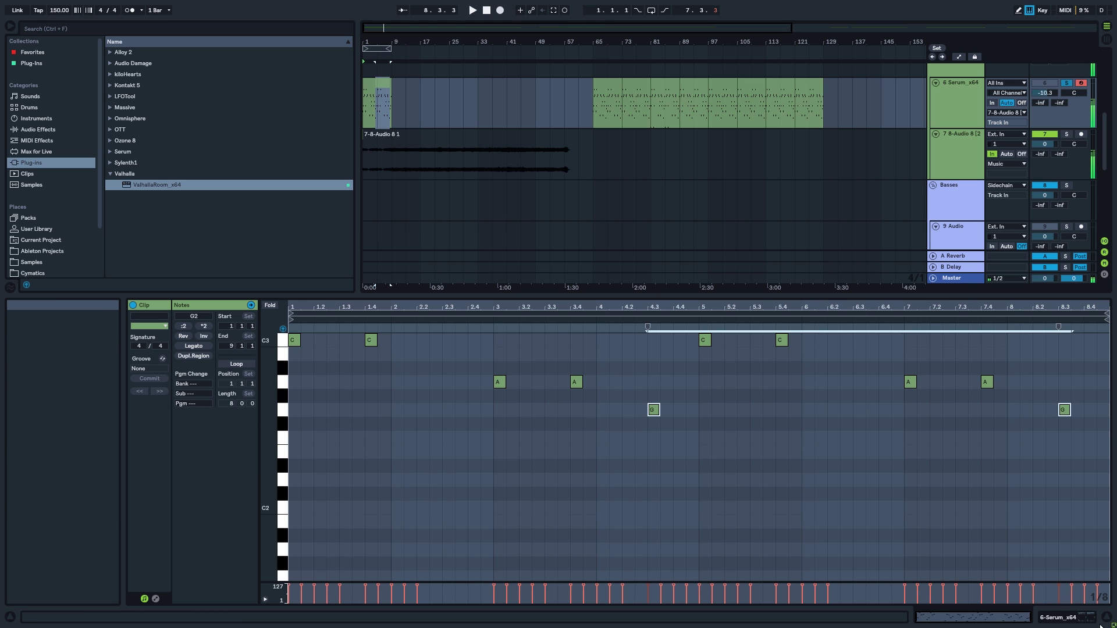
{"action": "key", "text": "shift+Tab"}
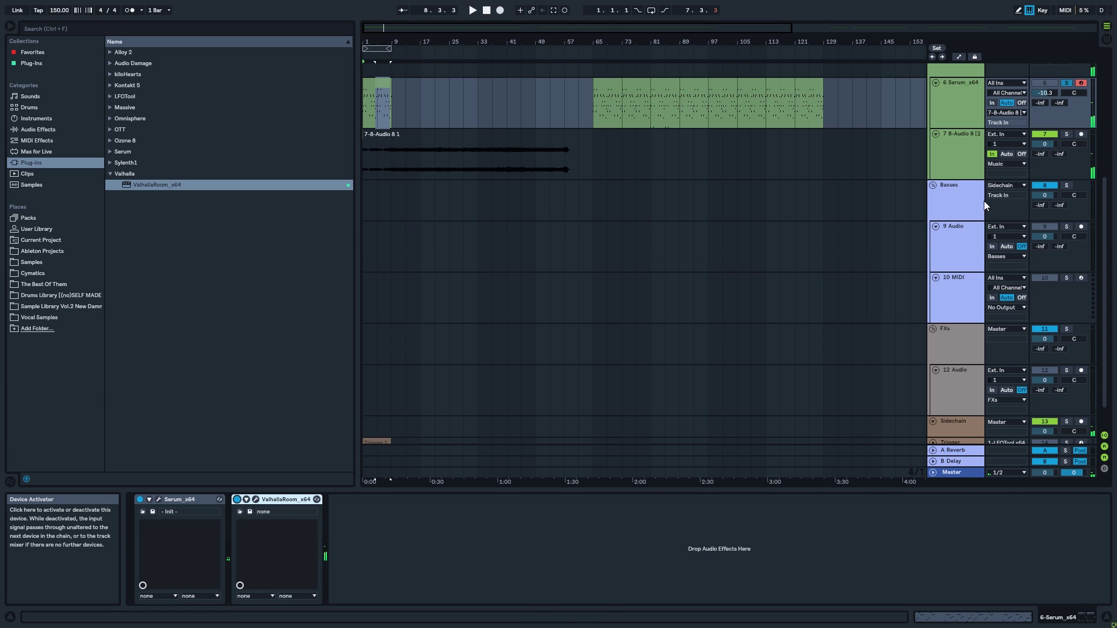
Insert an audio track below track 7 and move the recorded clip onto it, with the track volume at -7.2 dB.
{"action": "left_click", "coordinate": [961, 162]}
{"action": "key", "text": "ctrl+t"}
{"action": "left_click_drag", "start_coordinate": [534, 136], "coordinate": [524, 202]}
{"action": "left_click_drag", "start_coordinate": [1045, 196], "coordinate": [1044, 224]}
Play the moved recording from bar 1, clear the track solos and mute the Serum track.
{"action": "key", "text": "space"}
{"action": "scroll", "coordinate": [674, 222], "scroll_direction": "up", "scroll_amount": 2}
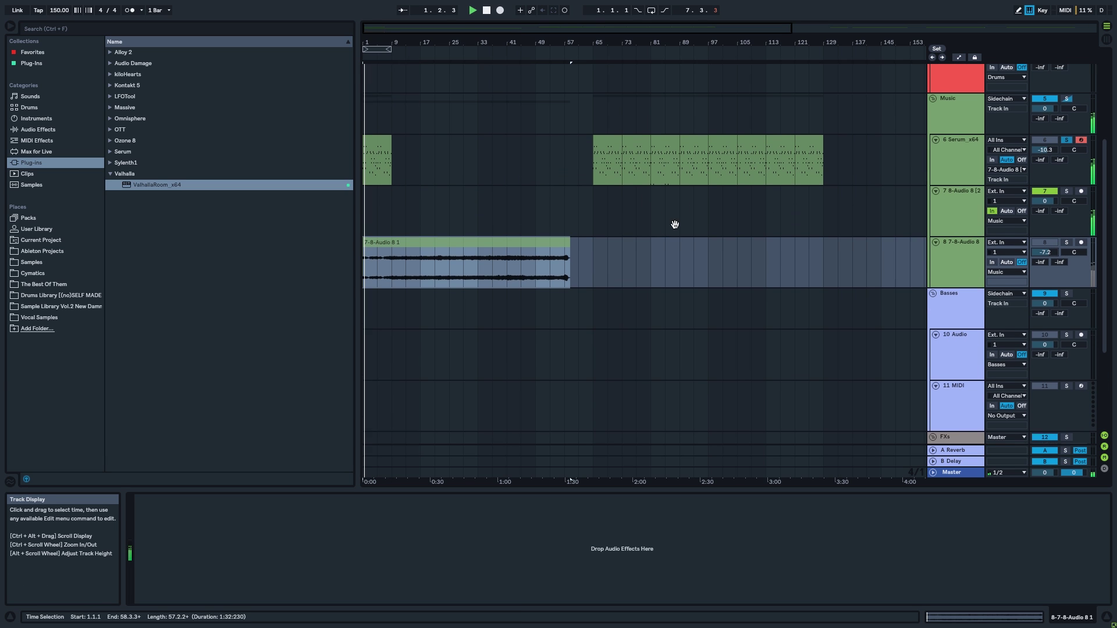
{"action": "left_click", "coordinate": [1070, 249]}
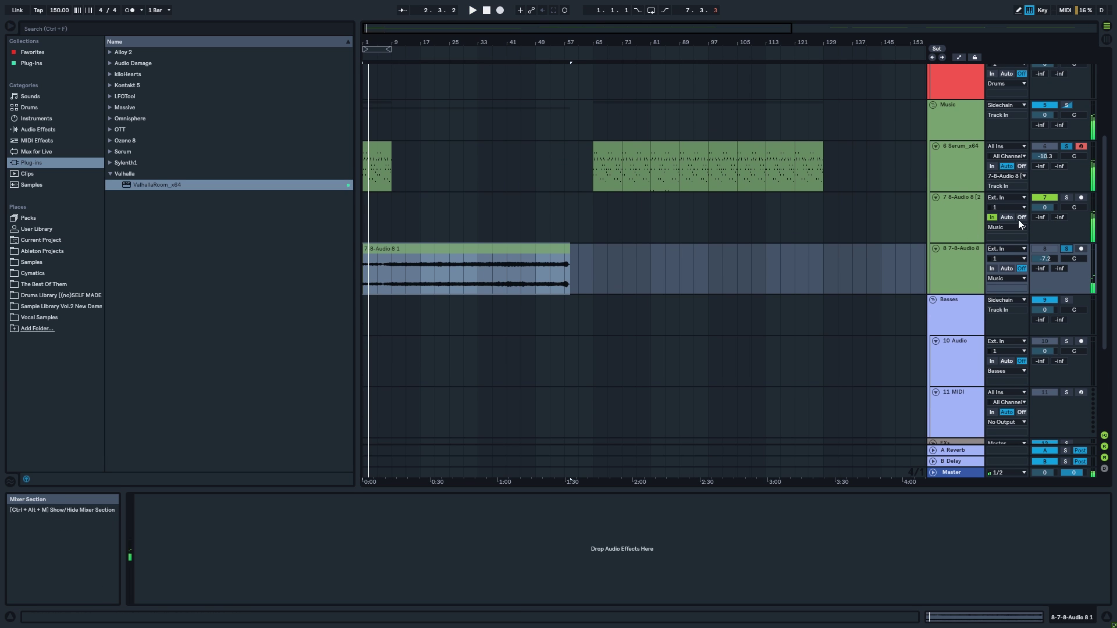
{"action": "left_click", "coordinate": [1066, 146]}
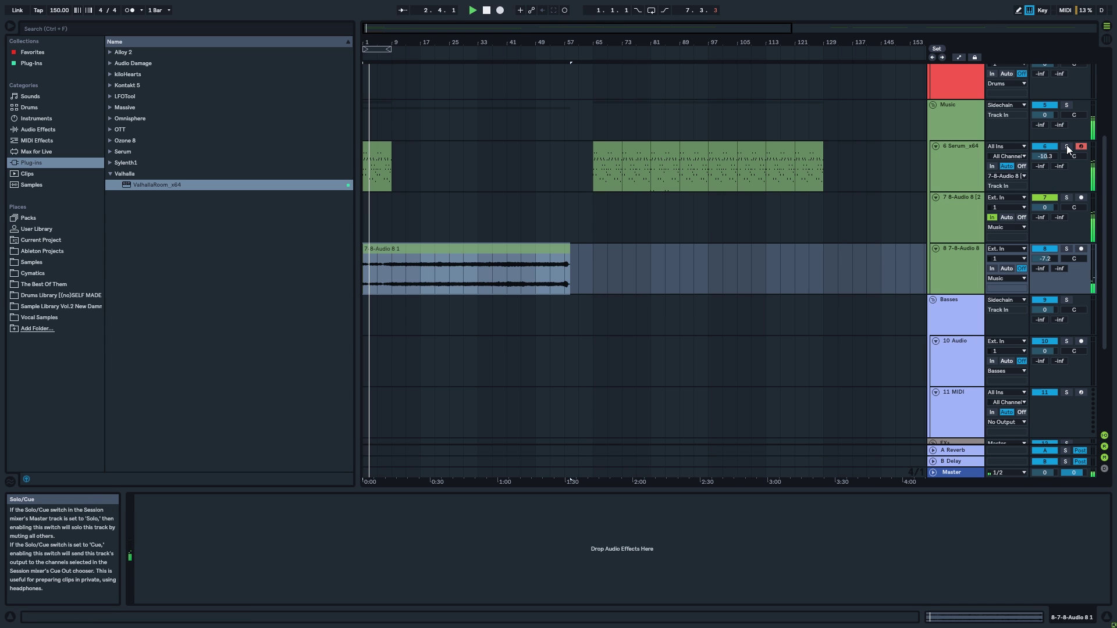
{"action": "left_click", "coordinate": [1047, 146]}
{"action": "scroll", "coordinate": [682, 152], "scroll_direction": "up", "scroll_amount": 2}
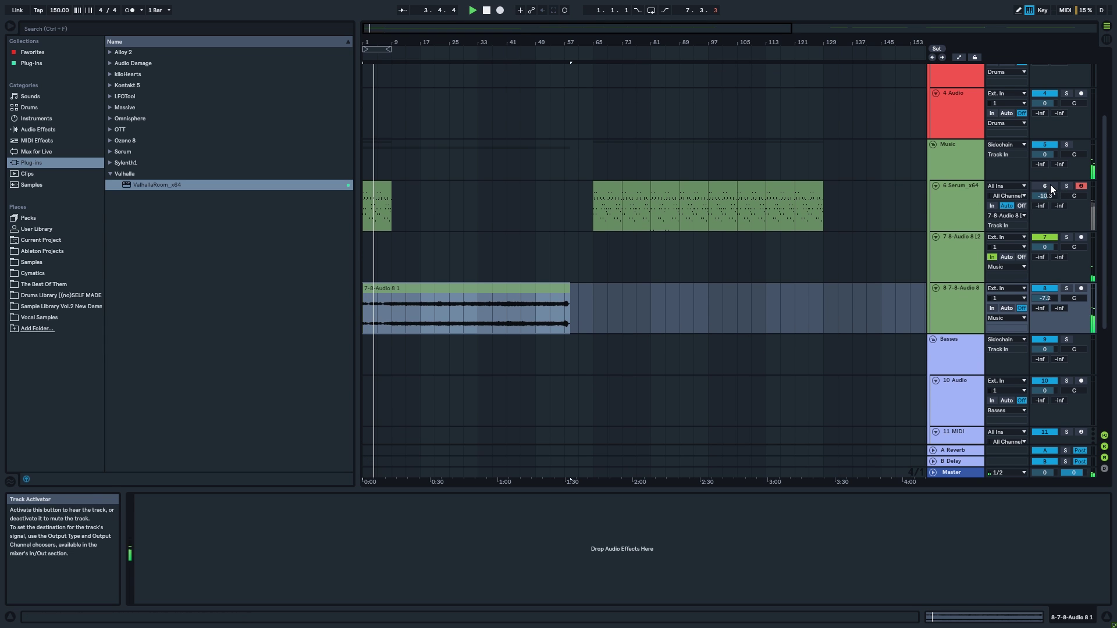
Delete all the notes inside the Serum clip at bar 1.
{"action": "double_click", "coordinate": [386, 193]}
{"action": "left_click", "coordinate": [431, 365]}
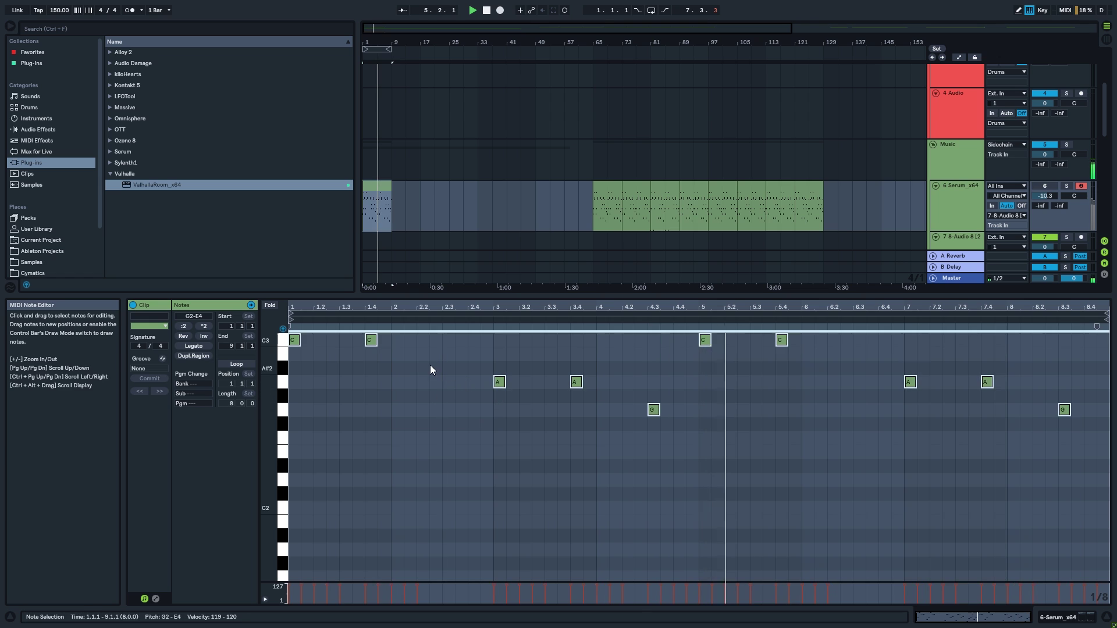
{"action": "key", "text": "ctrl+a"}
{"action": "key", "text": "Delete"}
{"action": "scroll", "coordinate": [373, 372], "scroll_direction": "down", "scroll_amount": 1}
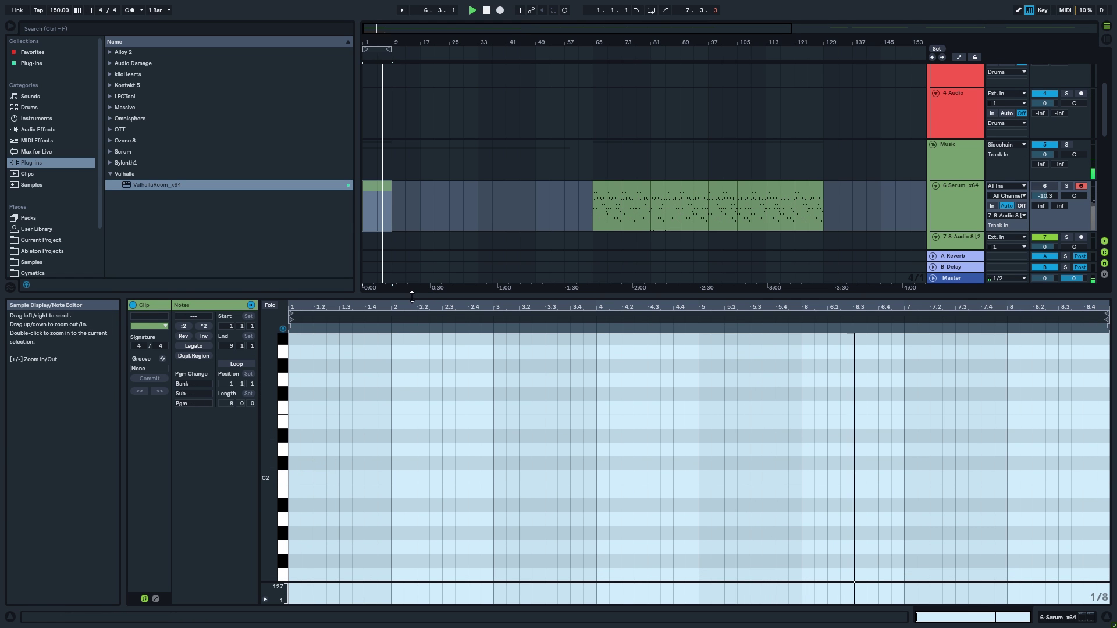
{"action": "left_click_drag", "start_coordinate": [413, 295], "coordinate": [422, 247]}
{"action": "left_click_drag", "start_coordinate": [454, 159], "coordinate": [460, 103]}
{"action": "left_click", "coordinate": [409, 127]}
{"action": "left_click_drag", "start_coordinate": [541, 143], "coordinate": [591, 101]}
{"action": "left_click", "coordinate": [507, 166]}
{"action": "left_click_drag", "start_coordinate": [460, 154], "coordinate": [437, 99]}
{"action": "left_click_drag", "start_coordinate": [406, 125], "coordinate": [347, 128]}
{"action": "key", "text": "space"}
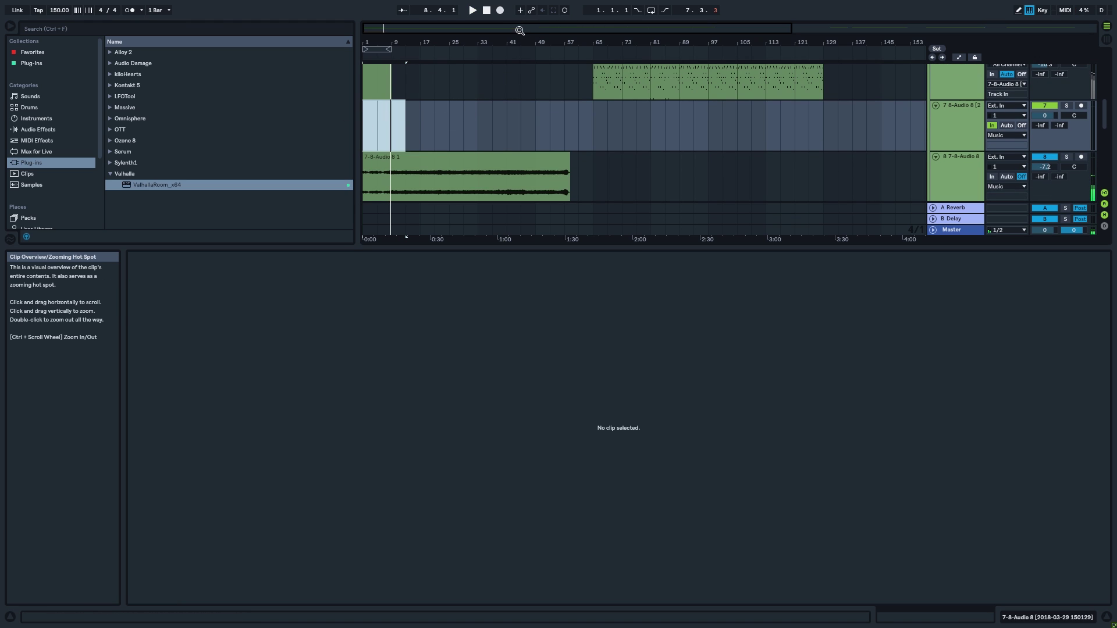
{"action": "left_click", "coordinate": [393, 129]}
{"action": "left_click", "coordinate": [502, 11]}
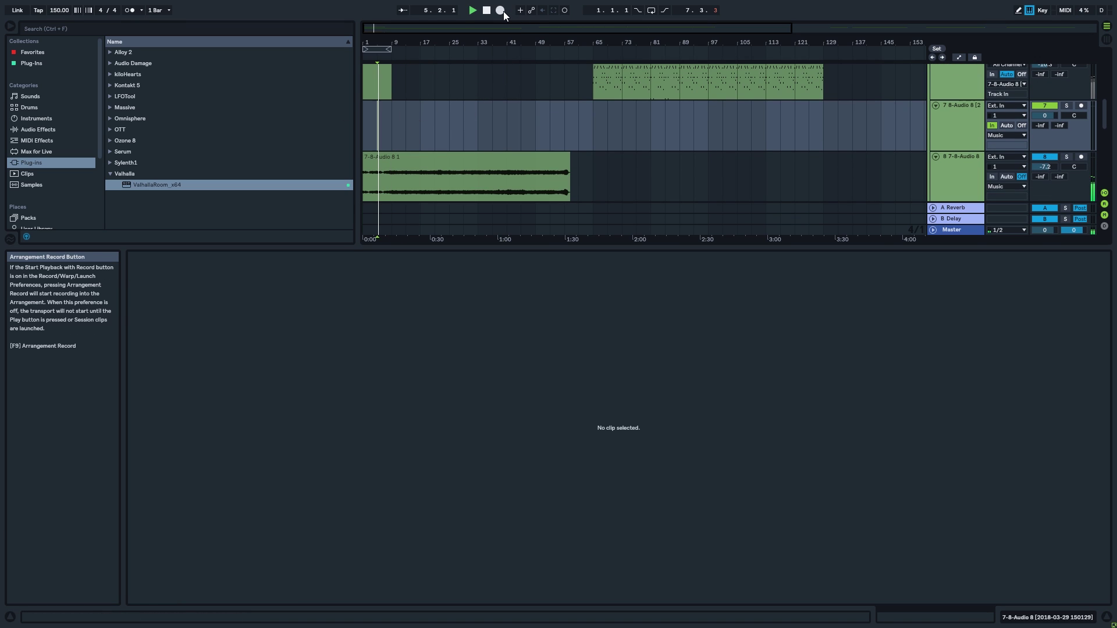
{"action": "key", "text": "space"}
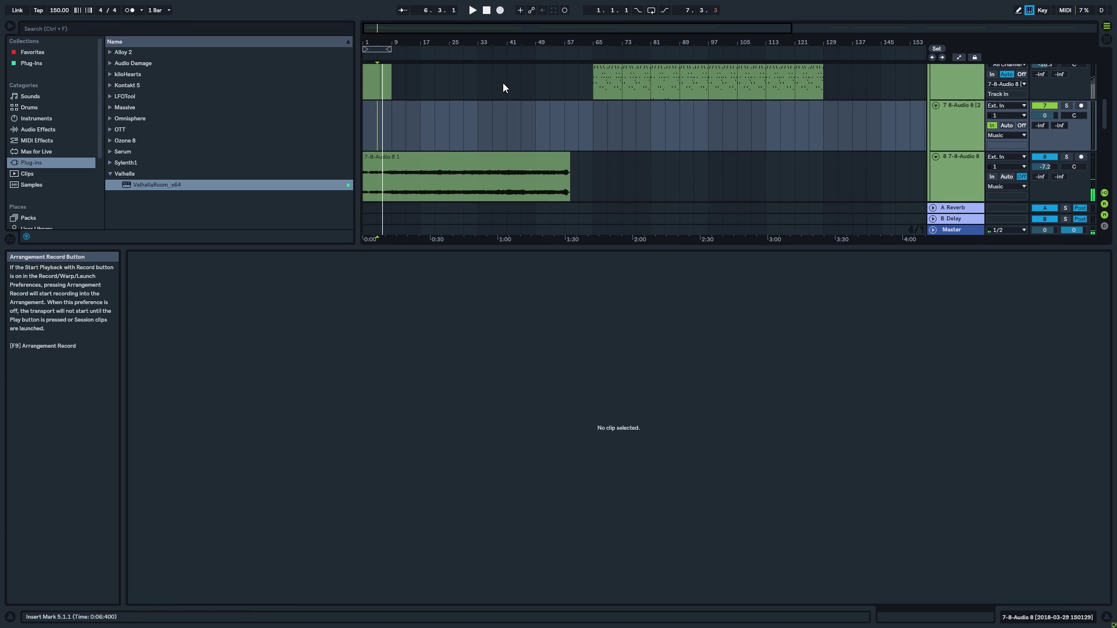
{"action": "scroll", "coordinate": [584, 173], "scroll_direction": "up", "scroll_amount": 1}
{"action": "scroll", "coordinate": [585, 173], "scroll_direction": "down", "scroll_amount": 1}
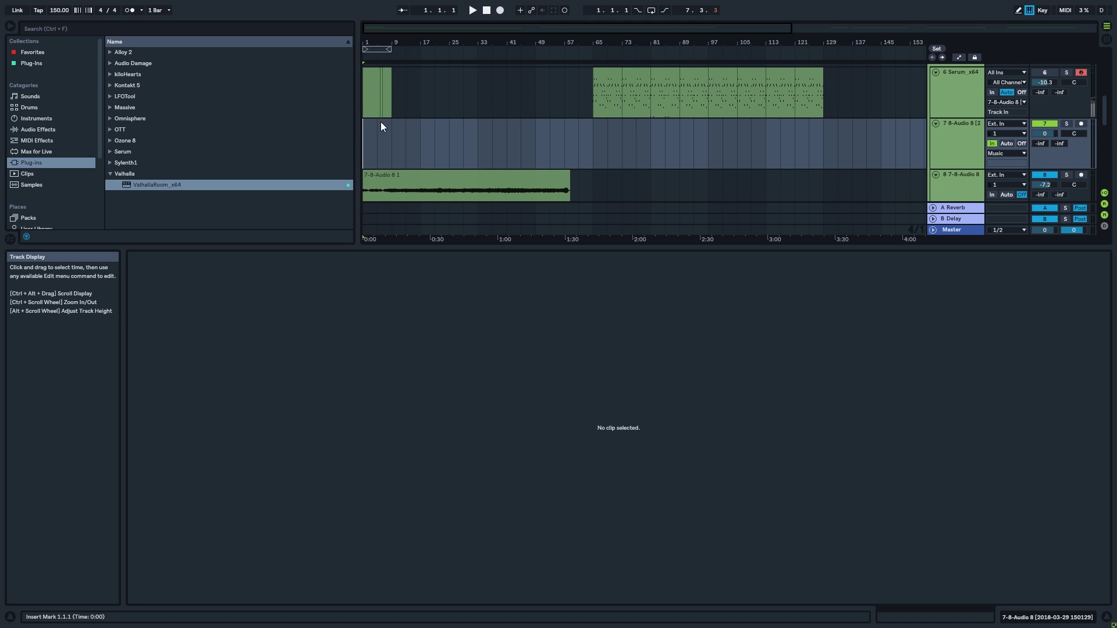
Arm track 7 and start arrangement recording from bar 5.
{"action": "left_click", "coordinate": [1081, 123]}
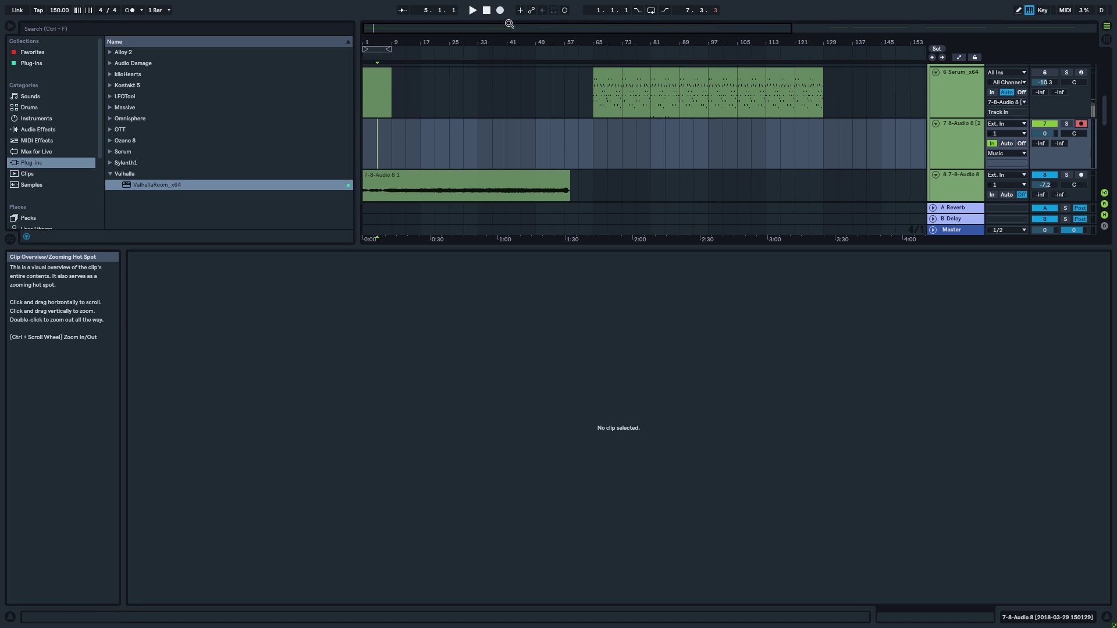
{"action": "left_click", "coordinate": [500, 11]}
{"action": "left_click_drag", "start_coordinate": [424, 254], "coordinate": [408, 356]}
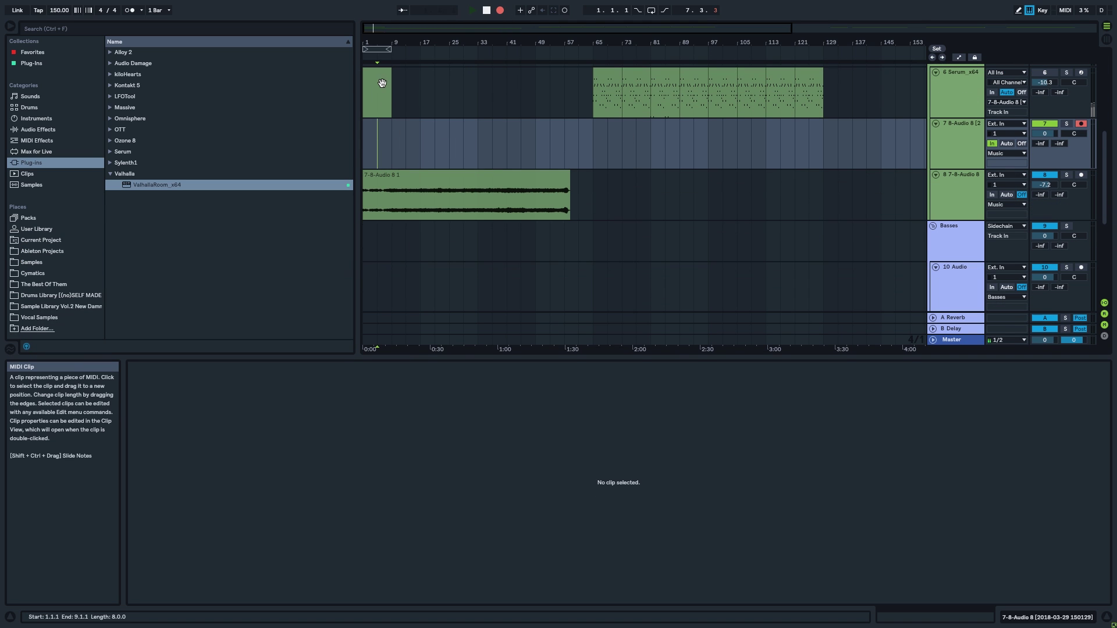
Play notes from the emptied Serum clip's enlarged piano roll during the recording, and stop it at about bar 12.
{"action": "left_click", "coordinate": [384, 93]}
{"action": "left_click_drag", "start_coordinate": [448, 356], "coordinate": [442, 150]}
{"action": "left_click_drag", "start_coordinate": [411, 415], "coordinate": [349, 433], "text": "ctrl+alt"}
{"action": "left_click", "coordinate": [285, 348]}
{"action": "scroll", "coordinate": [291, 332], "scroll_direction": "up", "scroll_amount": 2}
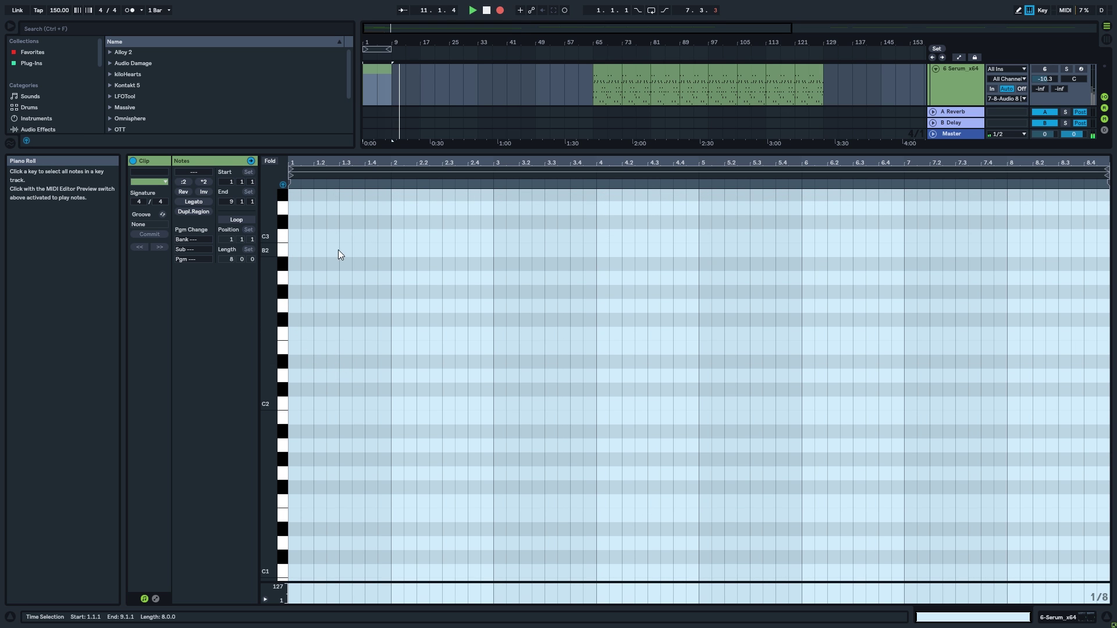
{"action": "scroll", "coordinate": [310, 250], "scroll_direction": "up", "scroll_amount": 5}
{"action": "left_click_drag", "start_coordinate": [554, 150], "coordinate": [554, 397]}
{"action": "left_click_drag", "start_coordinate": [588, 180], "coordinate": [589, 269], "text": "ctrl+alt"}
{"action": "key", "text": "space"}
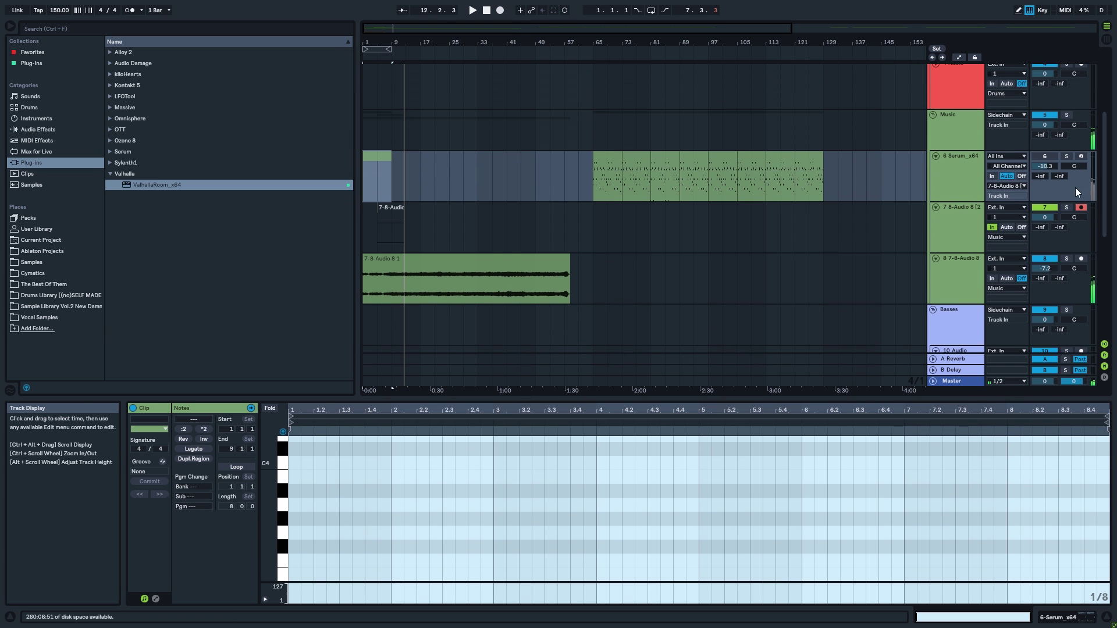
Reactivate the Serum track and show its device chain with ValhallaRoom.
{"action": "left_click", "coordinate": [1048, 156]}
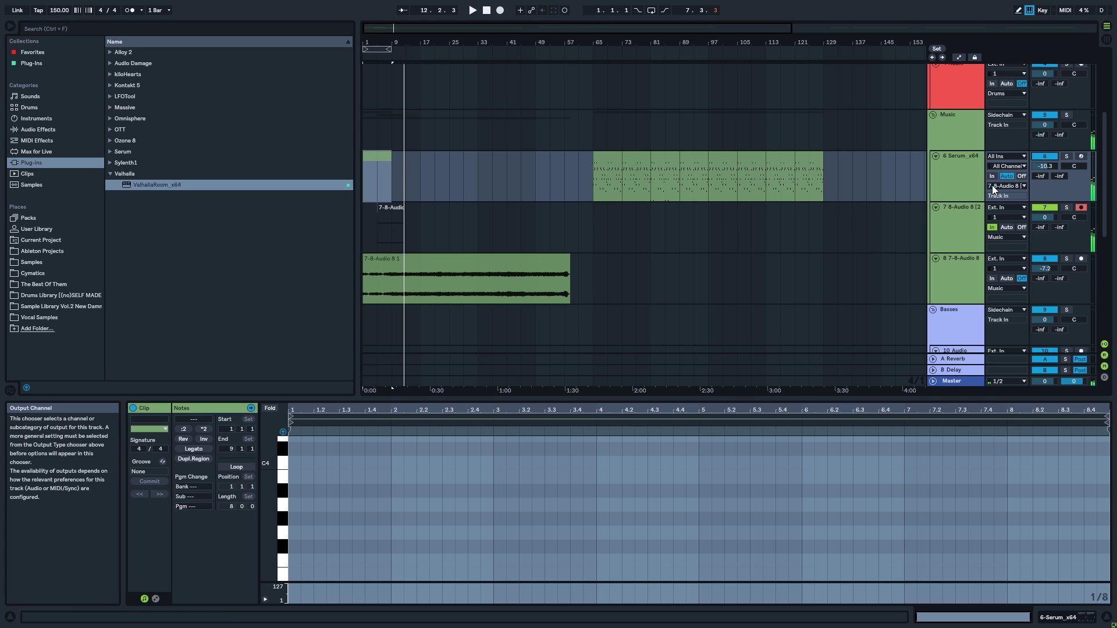
{"action": "left_click", "coordinate": [407, 173]}
{"action": "left_click", "coordinate": [382, 164]}
{"action": "left_click", "coordinate": [1050, 619]}
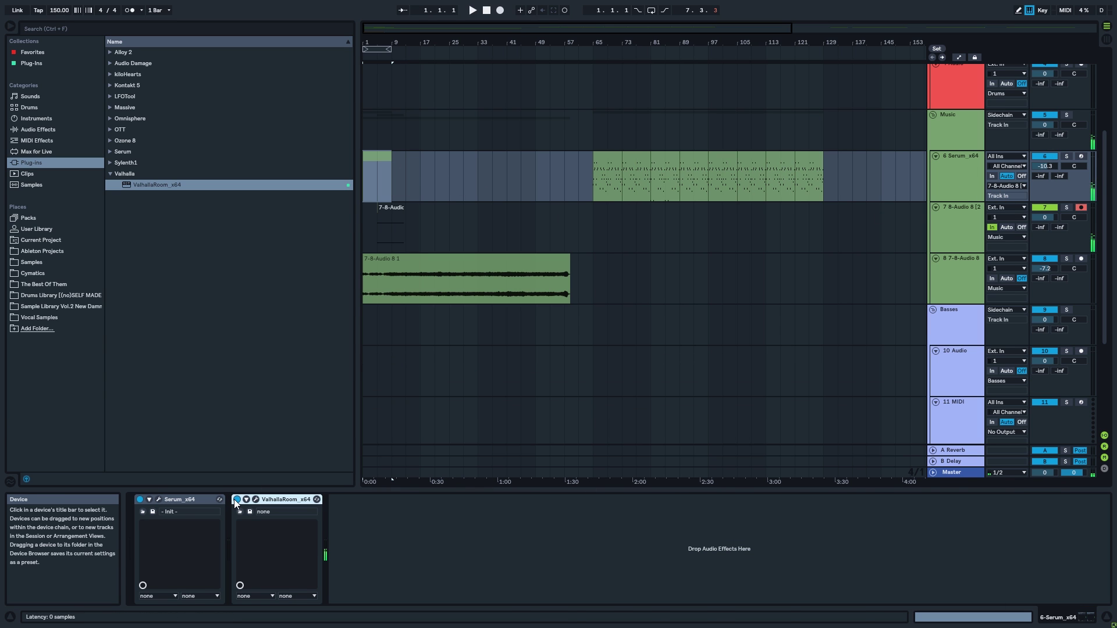
Hide the detail view and place the insert marker at bar 5 on track 7.
{"action": "key", "text": "shift+question"}
{"action": "key", "text": "ctrl+alt+l"}
{"action": "left_click", "coordinate": [378, 237]}
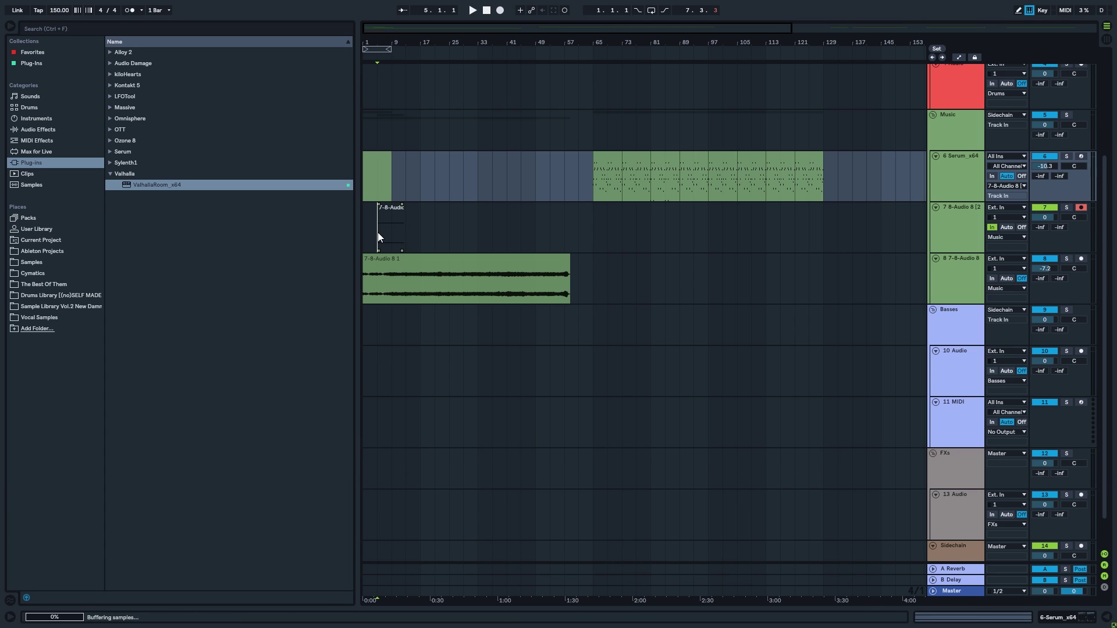
Start arrangement recording from bar 5 on track 7 and open the empty Serum clip's enlarged piano roll at the C2–C3 octave.
{"action": "left_click", "coordinate": [500, 10]}
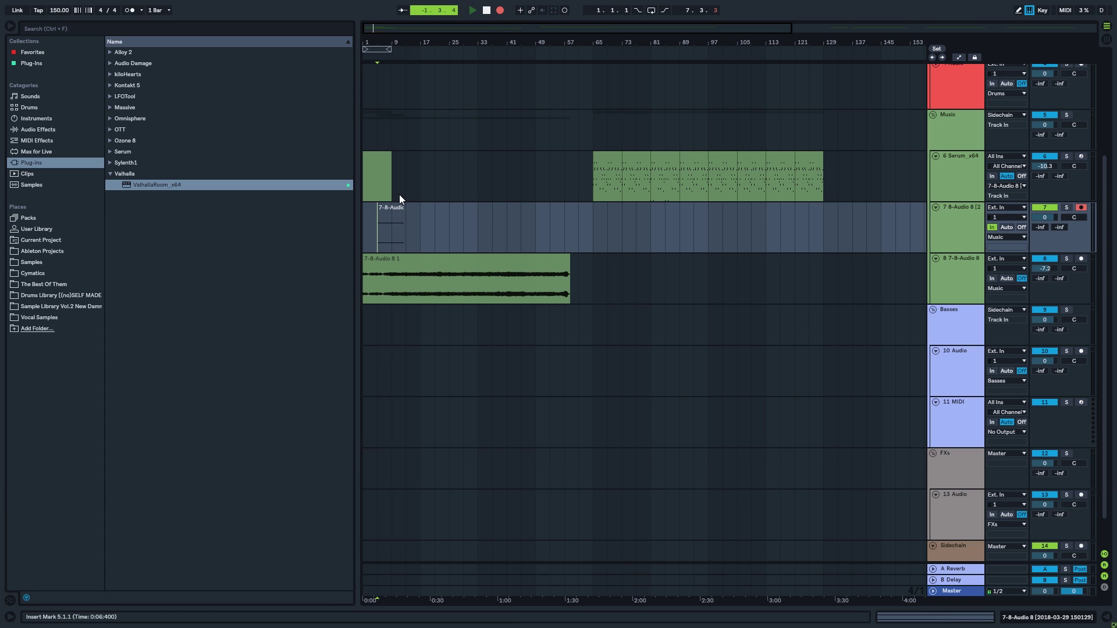
{"action": "double_click", "coordinate": [383, 159]}
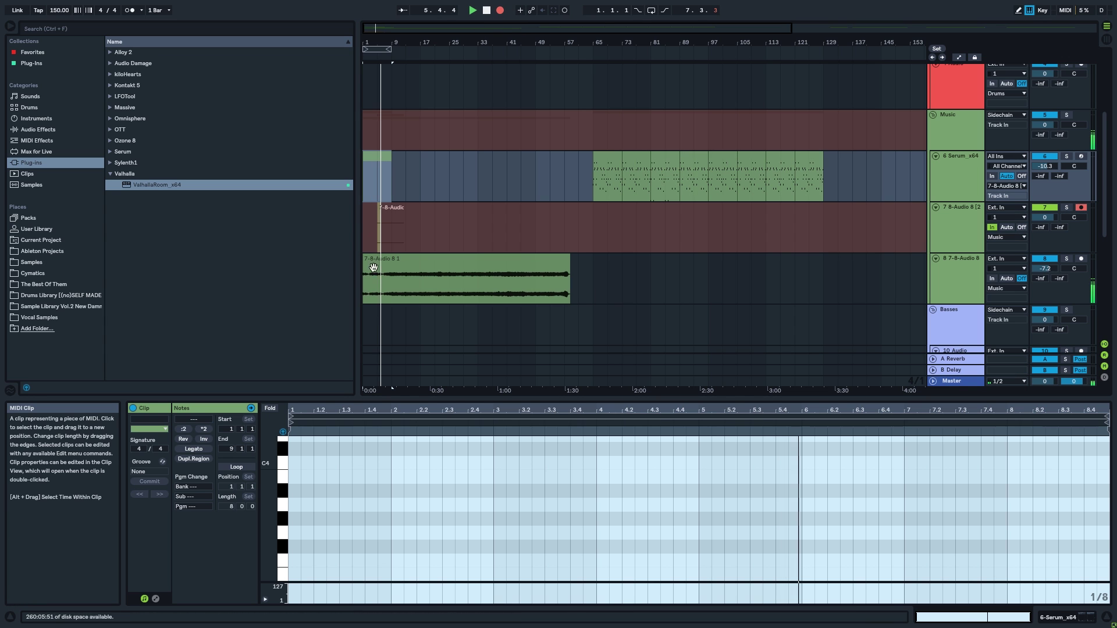
{"action": "left_click_drag", "start_coordinate": [374, 398], "coordinate": [412, 256]}
{"action": "left_click_drag", "start_coordinate": [421, 392], "coordinate": [421, 323]}
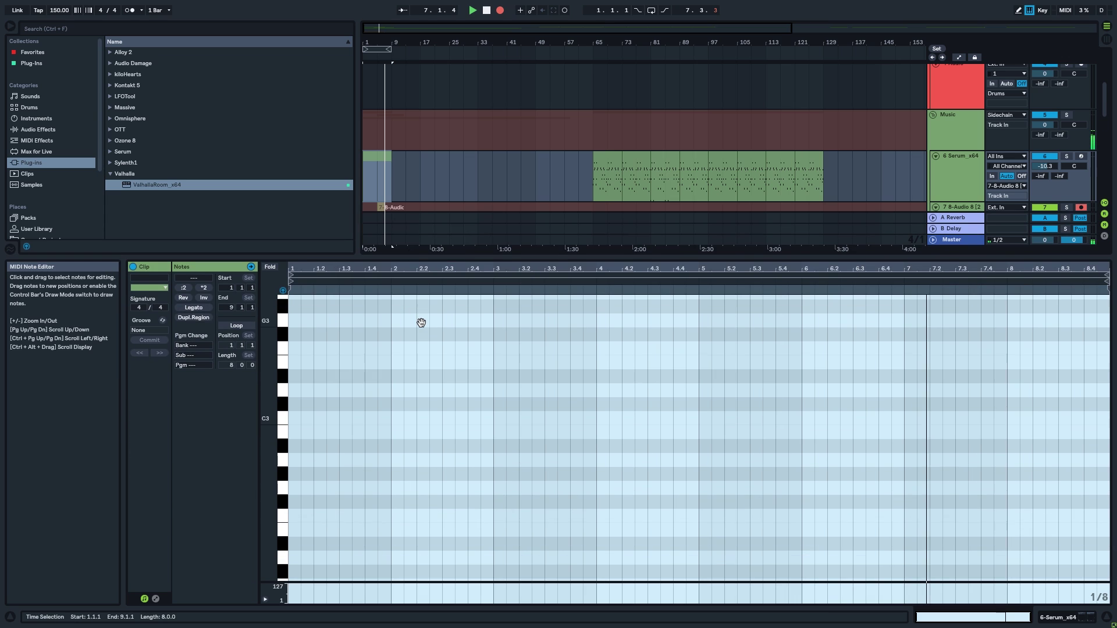
{"action": "scroll", "coordinate": [342, 401], "scroll_direction": "down", "scroll_amount": 4}
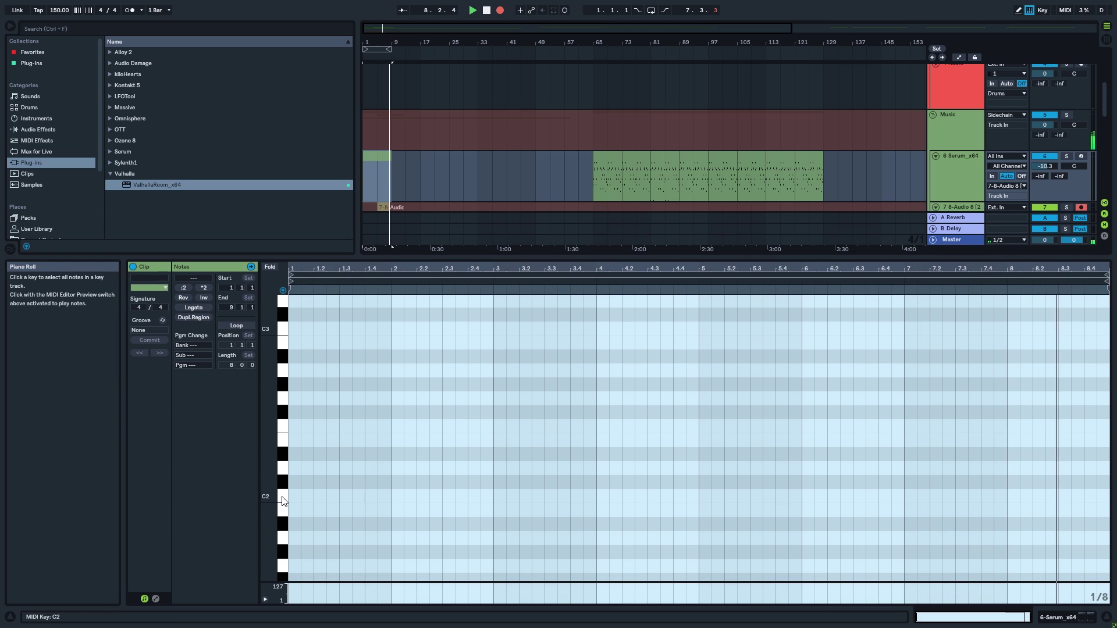
Play sustained low notes such as C2, E2 and G2 from the piano roll while the recording runs.
{"action": "left_click", "coordinate": [283, 501]}
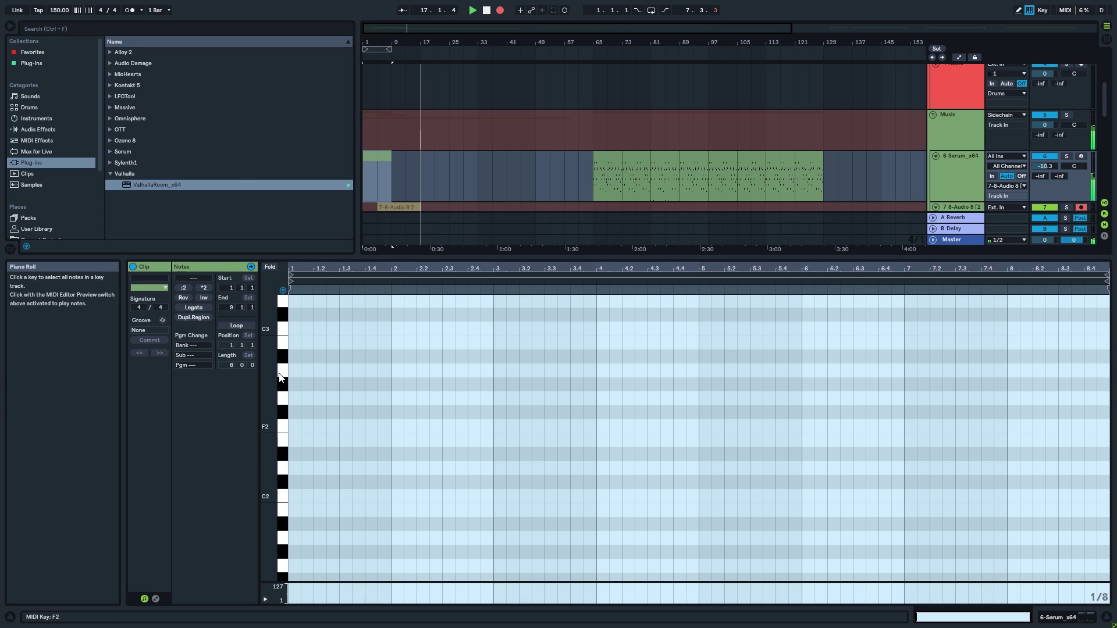
{"action": "left_click", "coordinate": [129, 10]}
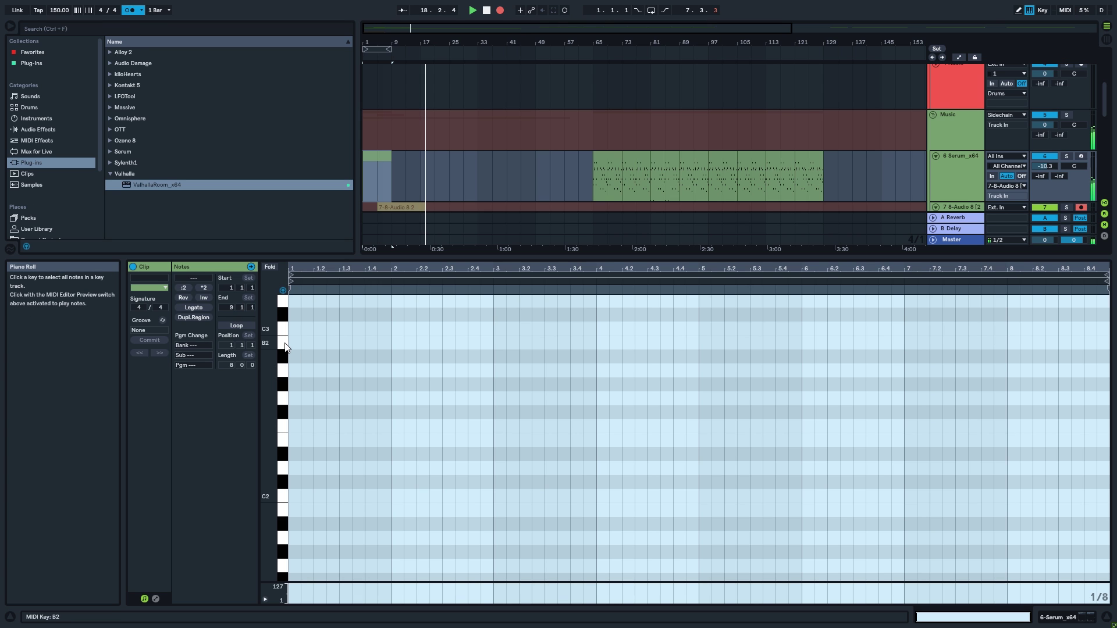
{"action": "left_click", "coordinate": [286, 445]}
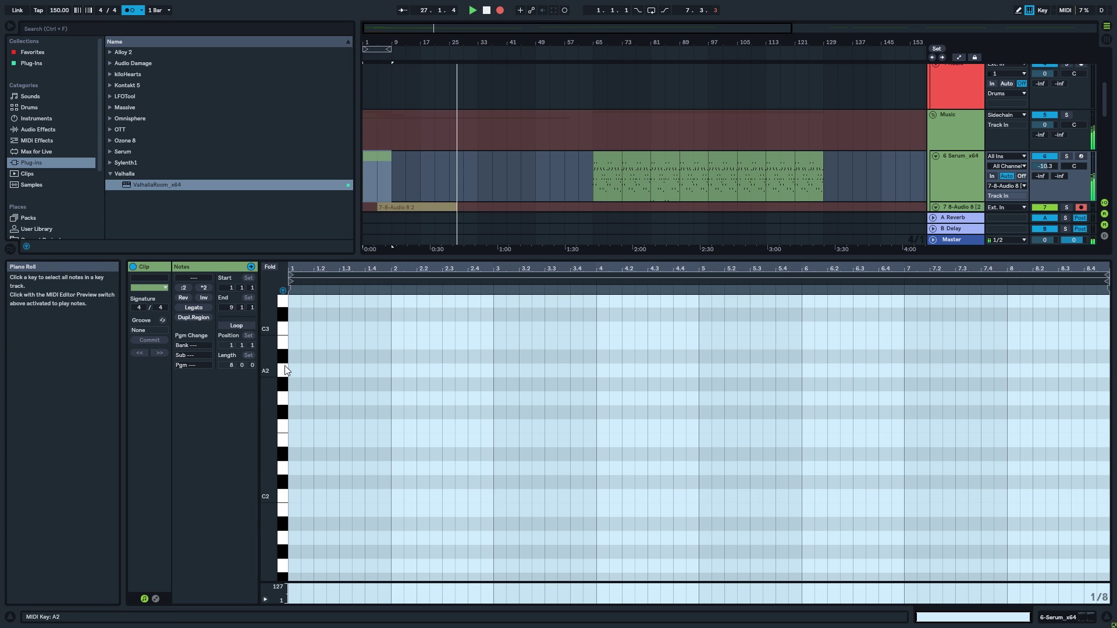
{"action": "left_click", "coordinate": [285, 442]}
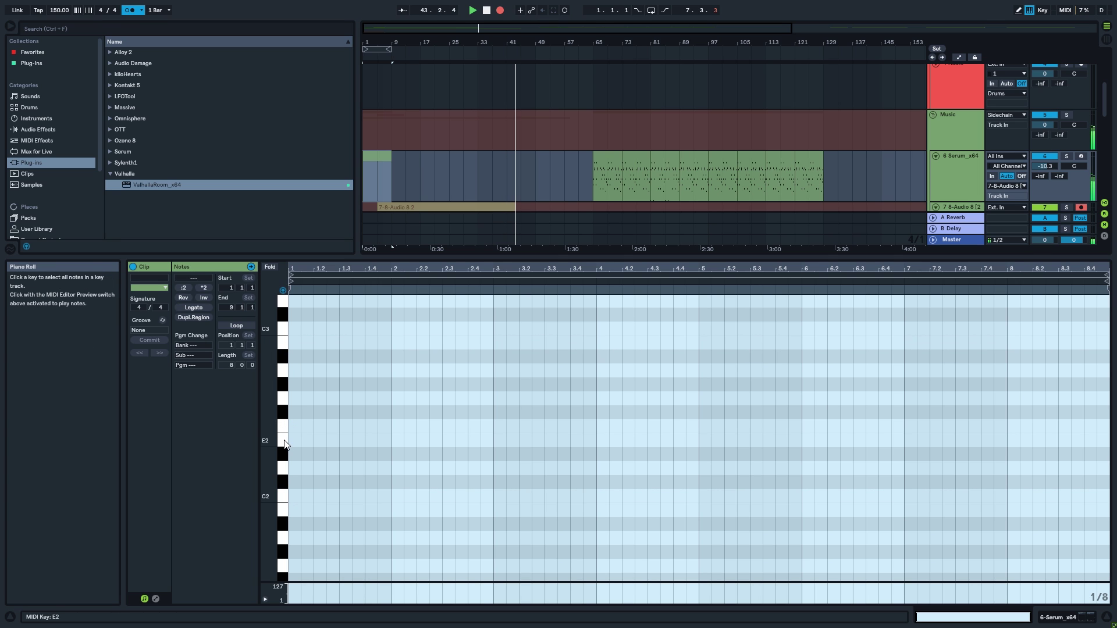
{"action": "left_click", "coordinate": [283, 399]}
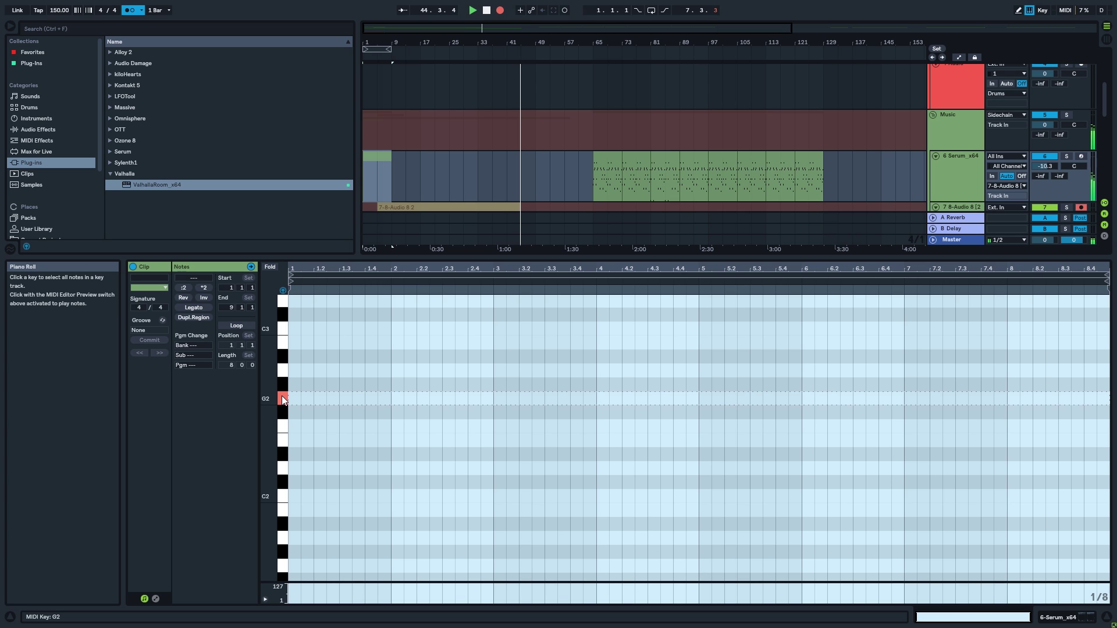
Play higher notes around C3 to G3, hide the clip view, and stop the recording at about bar 54.
{"action": "scroll", "coordinate": [290, 348], "scroll_direction": "up", "scroll_amount": 2}
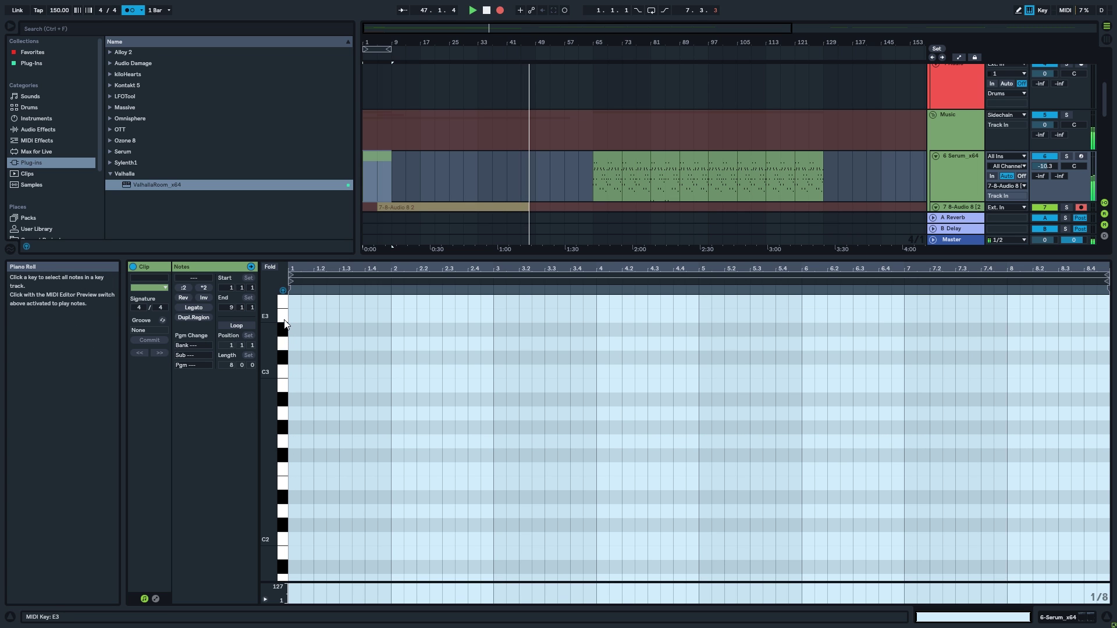
{"action": "scroll", "coordinate": [287, 377], "scroll_direction": "up", "scroll_amount": 2}
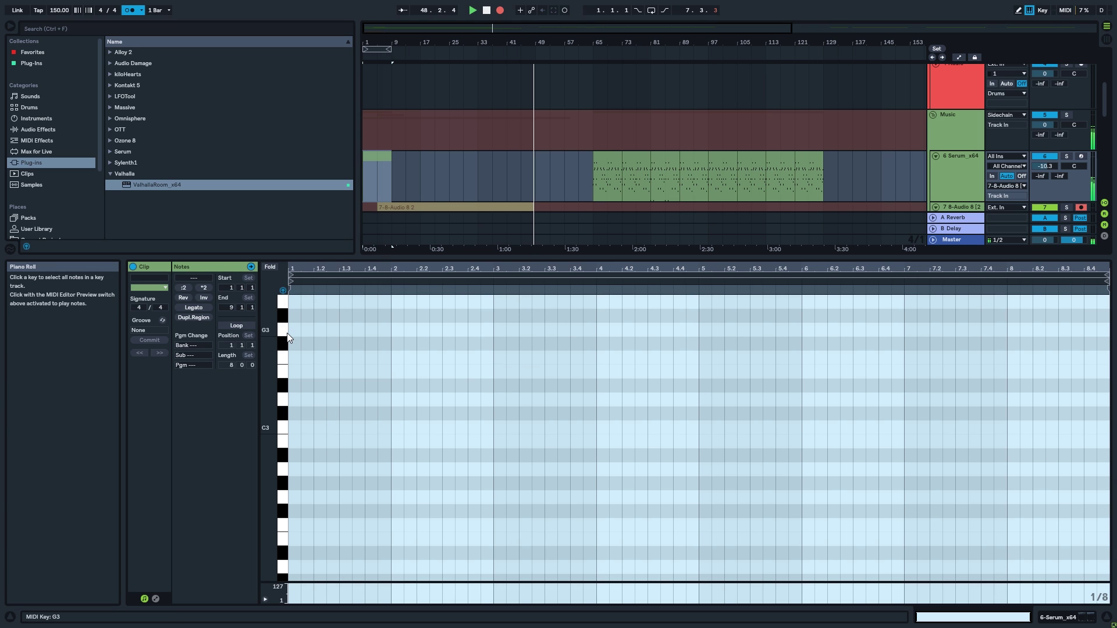
{"action": "scroll", "coordinate": [288, 344], "scroll_direction": "up", "scroll_amount": 1}
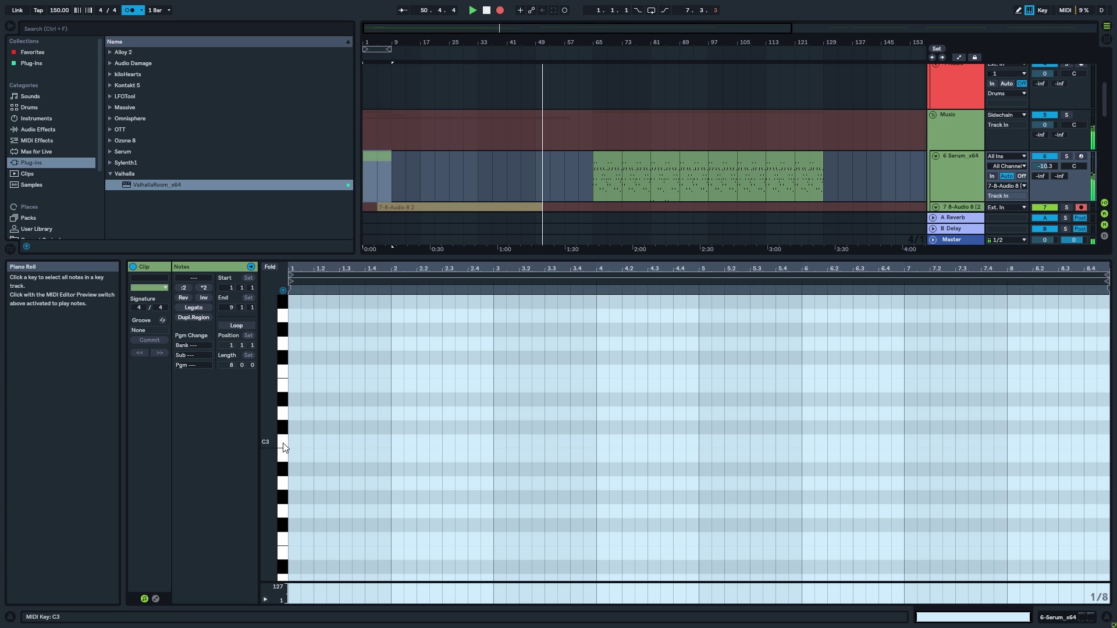
{"action": "scroll", "coordinate": [296, 439], "scroll_direction": "up", "scroll_amount": 1}
{"action": "double_click", "coordinate": [574, 258]}
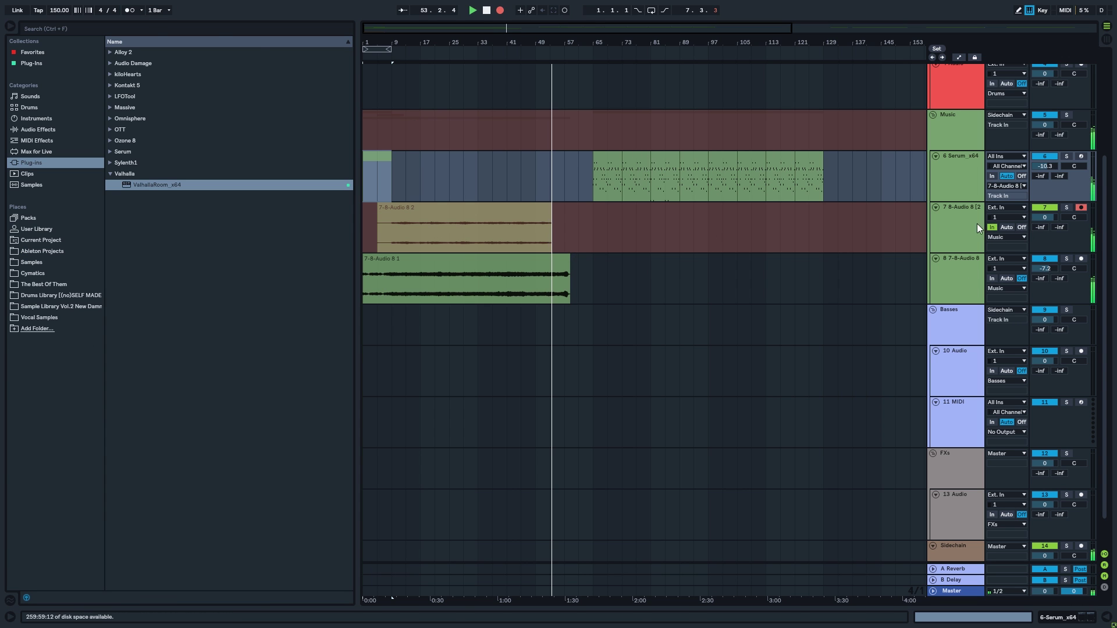
{"action": "left_click", "coordinate": [860, 240]}
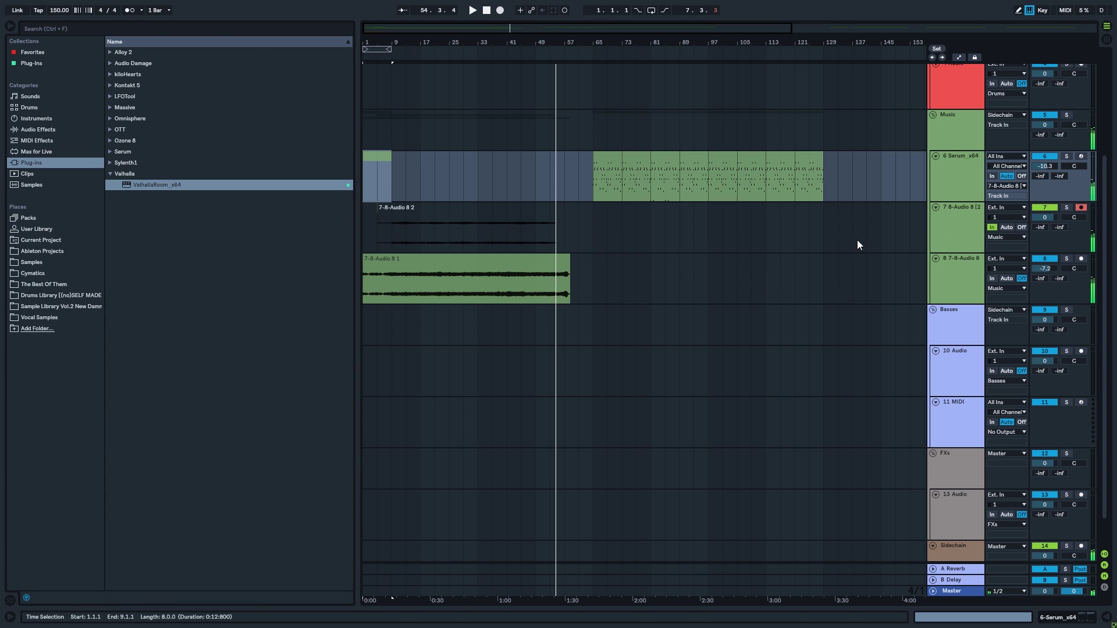
Set track 7's monitoring to Off and solo the track.
{"action": "left_click", "coordinate": [952, 228]}
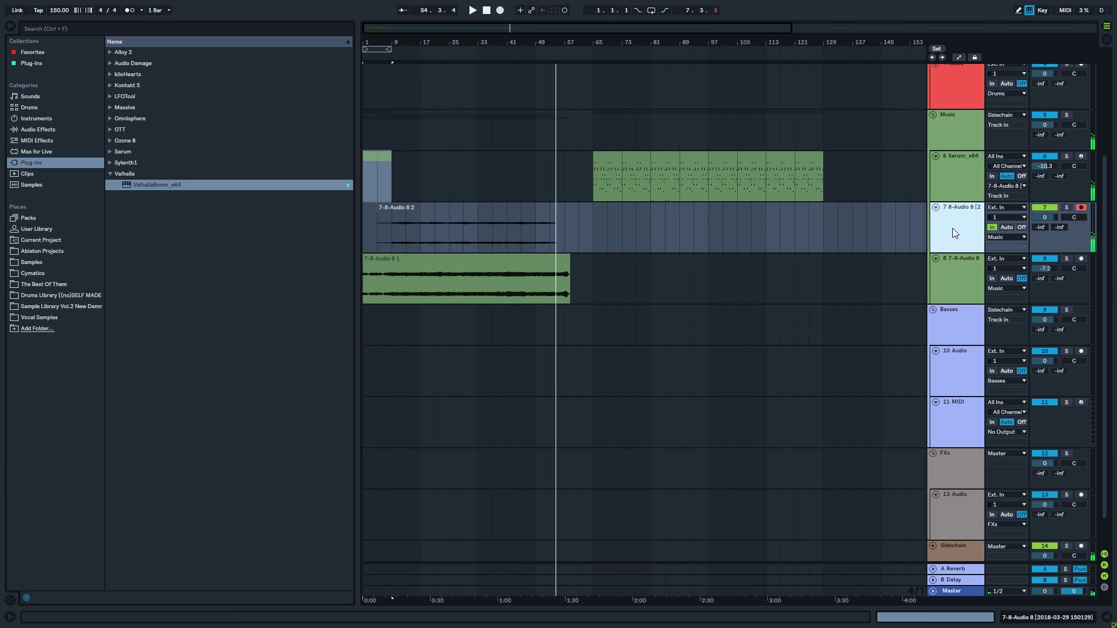
{"action": "right_click", "coordinate": [952, 228]}
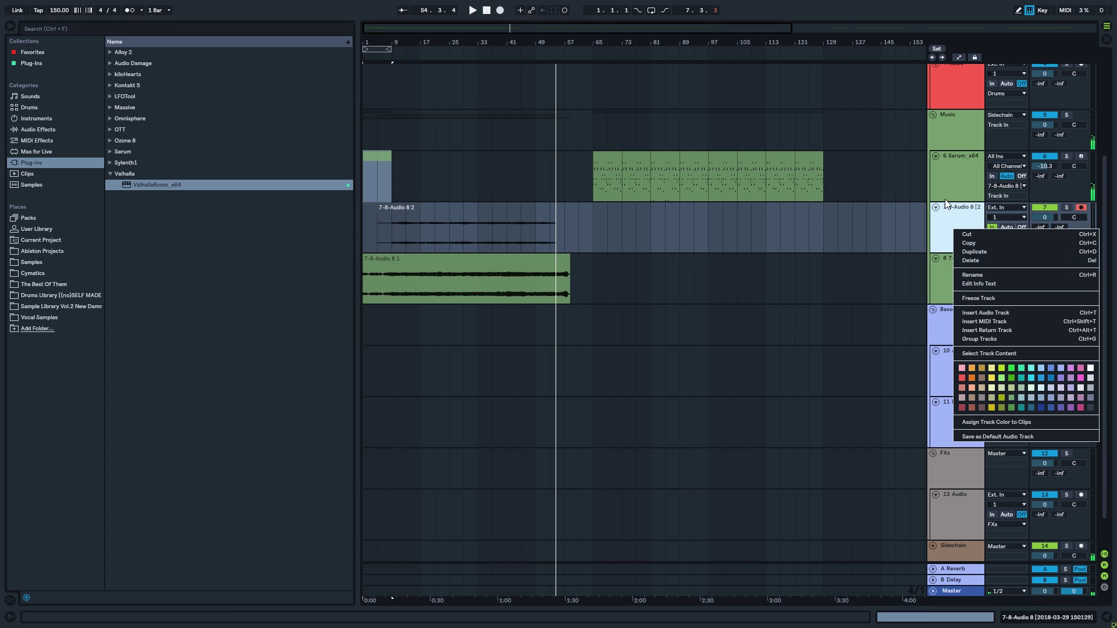
{"action": "left_click", "coordinate": [1022, 228]}
{"action": "left_click", "coordinate": [1022, 228]}
{"action": "left_click", "coordinate": [1066, 207]}
Audition the new recording on track 7 from several positions, including bars 9, 11 and 17.
{"action": "key", "text": "space"}
{"action": "left_click", "coordinate": [476, 209]}
{"action": "key", "text": "space"}
{"action": "left_click_drag", "start_coordinate": [376, 26], "coordinate": [531, 221]}
{"action": "scroll", "coordinate": [531, 222], "scroll_direction": "up", "scroll_amount": 1}
{"action": "left_click", "coordinate": [405, 271]}
{"action": "left_click", "coordinate": [413, 266]}
{"action": "key", "text": "space"}
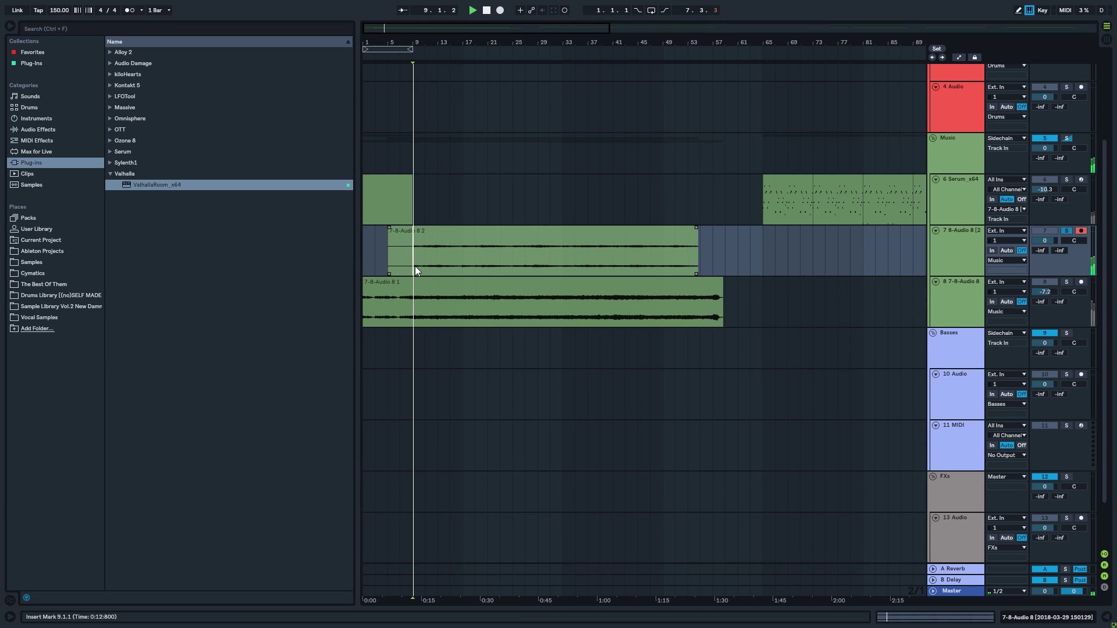
{"action": "left_click", "coordinate": [425, 262]}
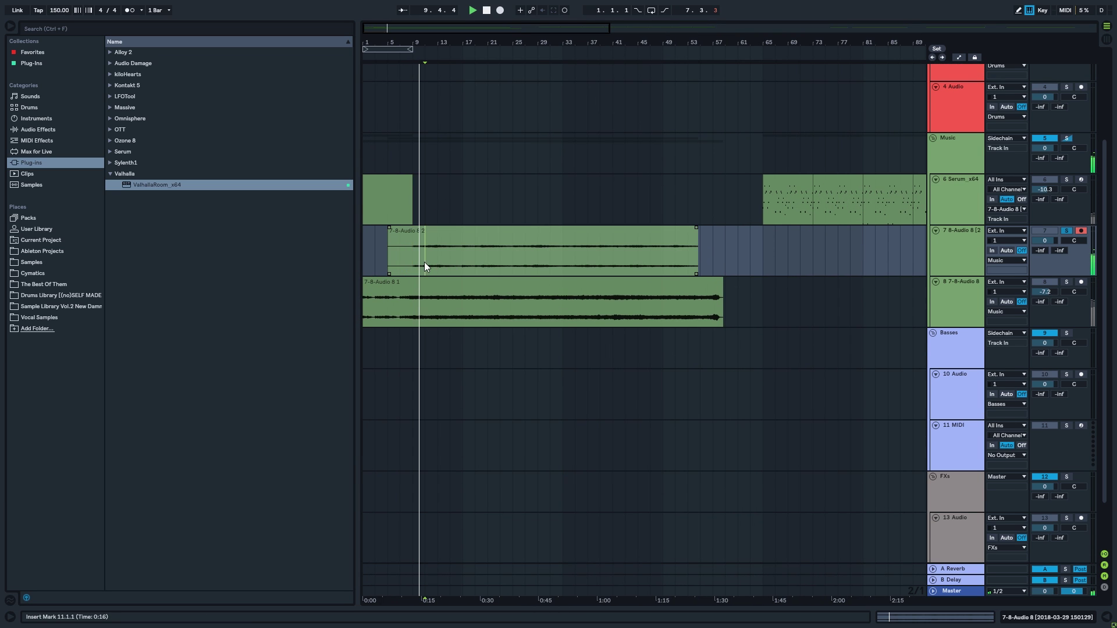
{"action": "left_click", "coordinate": [464, 264]}
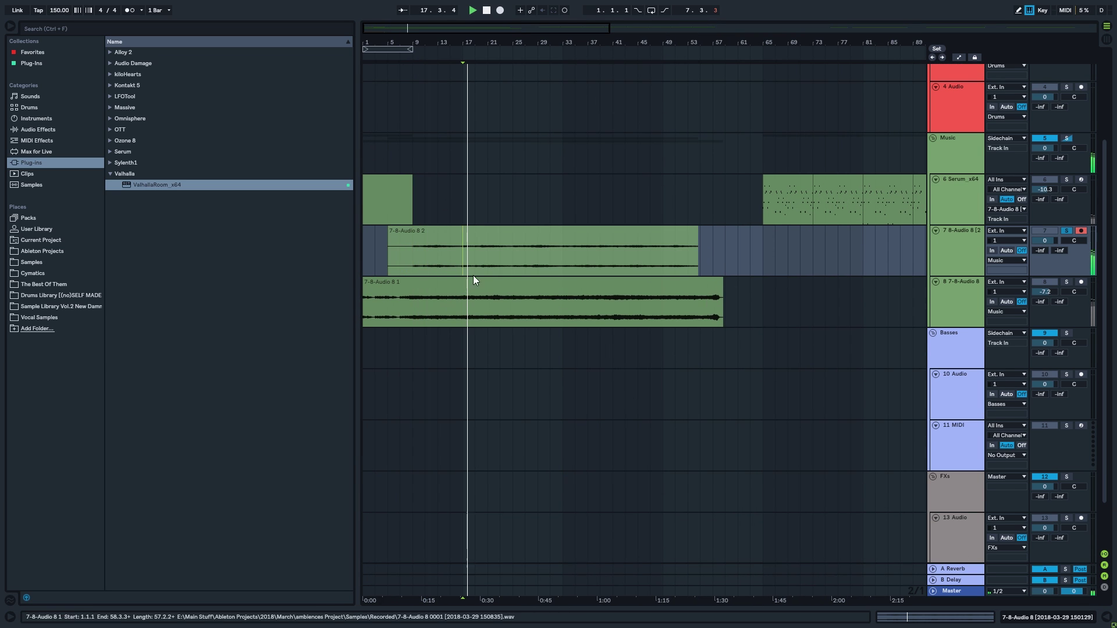
Try trimming the start of track 7's recorded clip to bar 7, and undo the trim.
{"action": "left_click", "coordinate": [402, 260]}
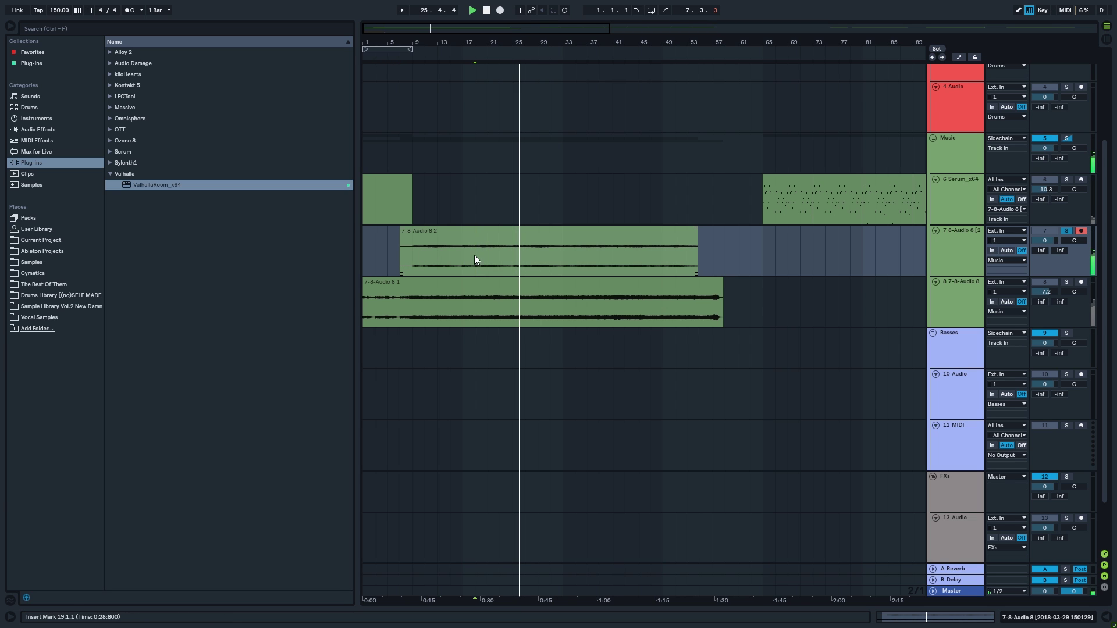
{"action": "left_click_drag", "start_coordinate": [554, 243], "coordinate": [387, 255]}
{"action": "key", "text": "ctrl+z"}
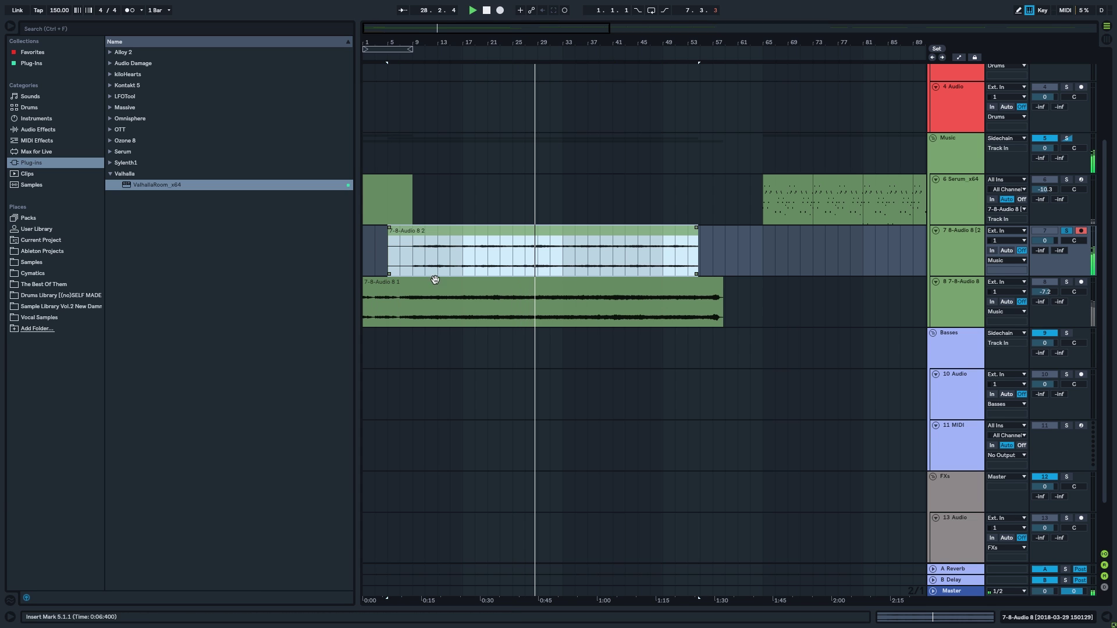
Switch the solo to track 8 and audition its earlier reverb recording.
{"action": "left_click", "coordinate": [538, 284]}
{"action": "key", "text": "space"}
{"action": "key", "text": "space"}
{"action": "left_click", "coordinate": [1066, 282]}
Consolidate track 7 from bar 1 to about bar 58, allowing playback to stop.
{"action": "left_click_drag", "start_coordinate": [720, 251], "coordinate": [313, 248]}
{"action": "key", "text": "ctrl+j"}
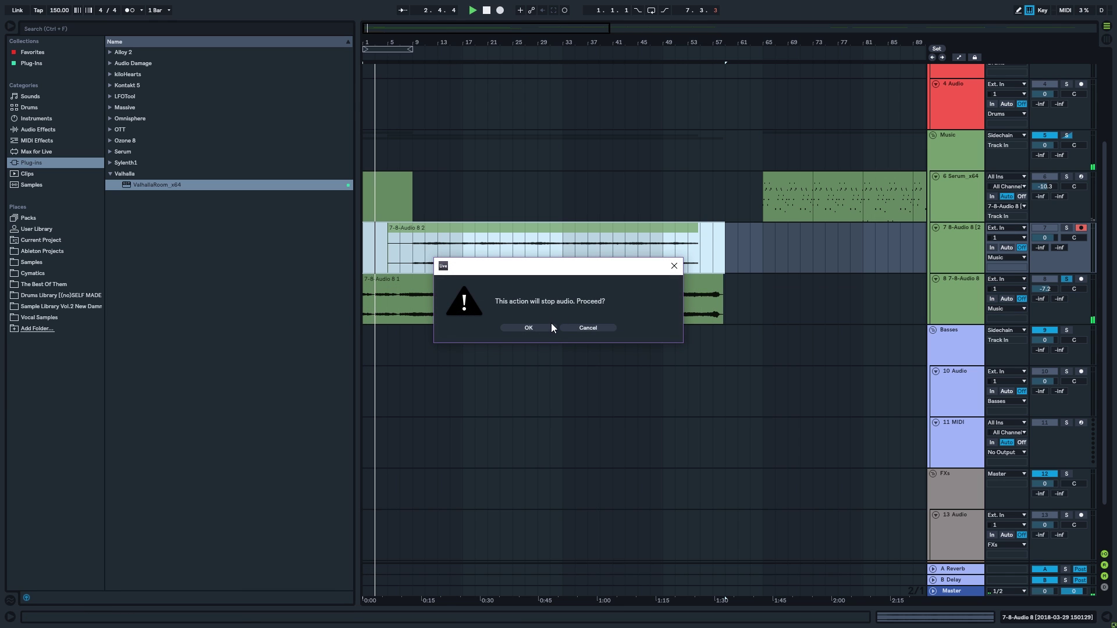
{"action": "left_click", "coordinate": [550, 324]}
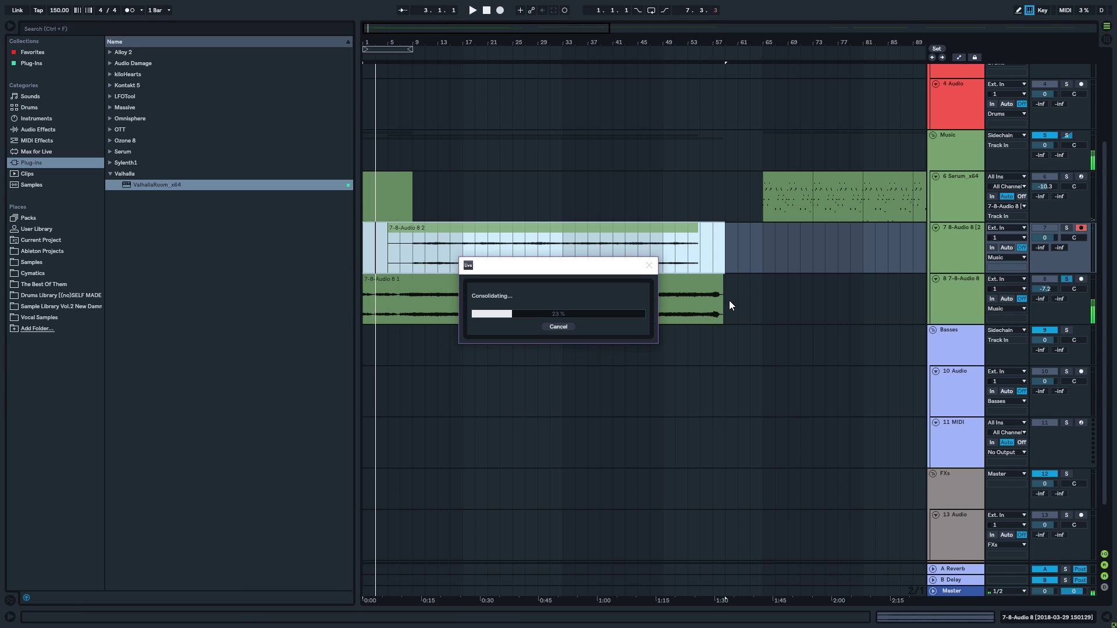